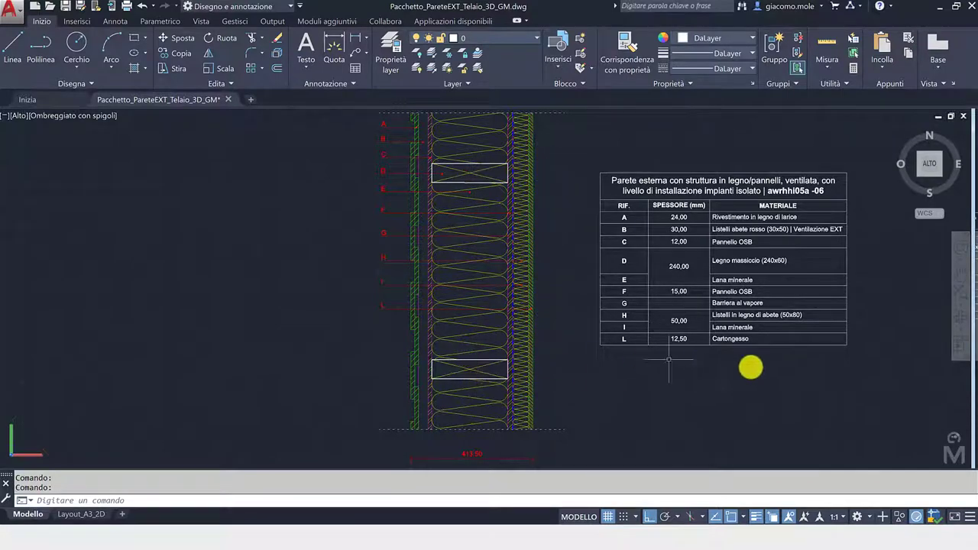
# Zoom in on the wall package material table until every layer, thickness and material is readable.
pyautogui.scroll(2, 870, 246)
pyautogui.scroll(3, 863, 254)
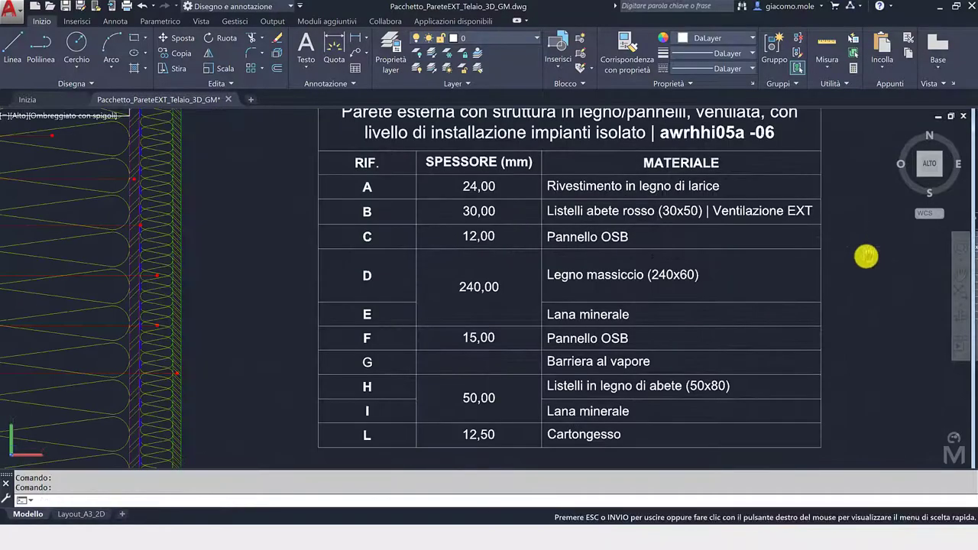
pyautogui.press('Escape')
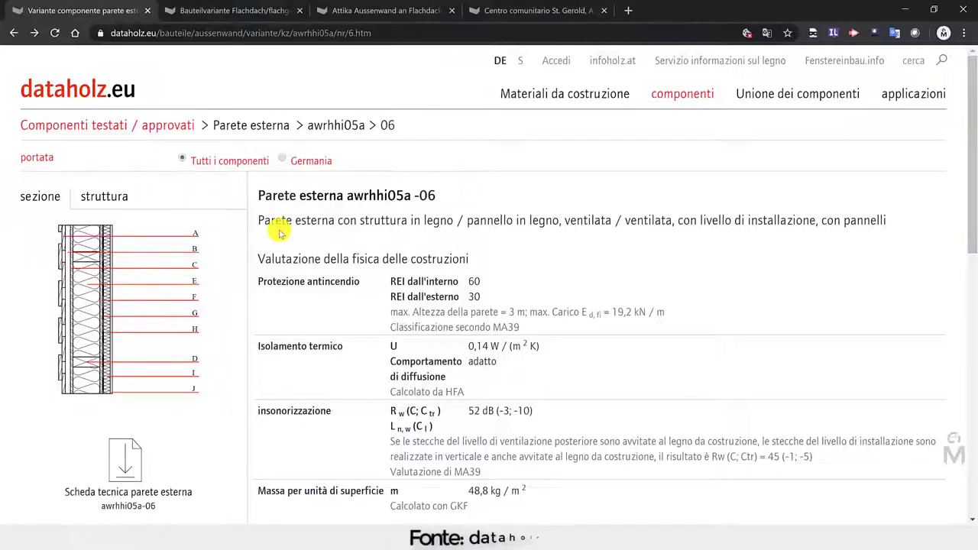
# Check the awrhhi05a-06 materials table on dataholz.eu, then go back to AutoCAD.
pyautogui.moveTo(433, 198); pyautogui.dragTo(346, 197)
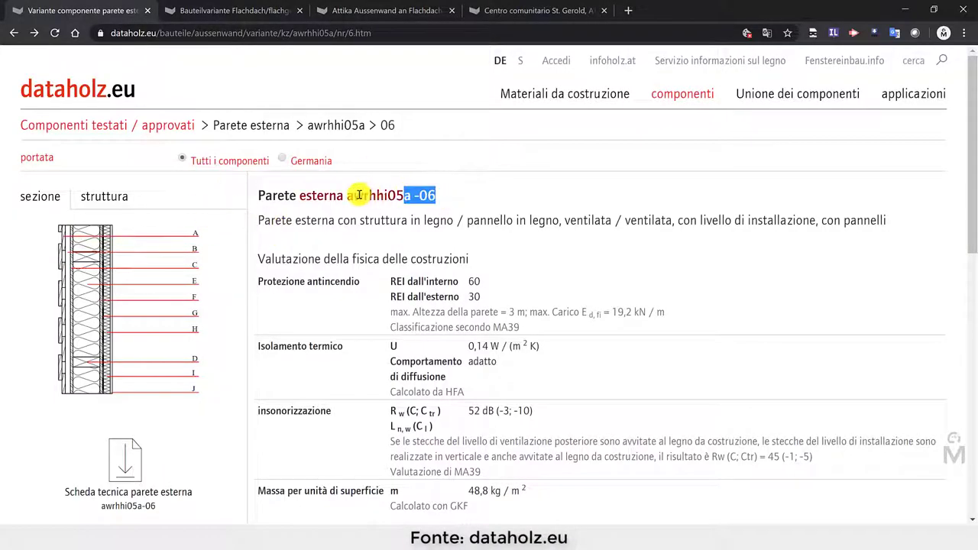
pyautogui.click(553, 275)
pyautogui.scroll(-2, 552, 275)
pyautogui.scroll(-2, 554, 280)
pyautogui.scroll(-1, 555, 278)
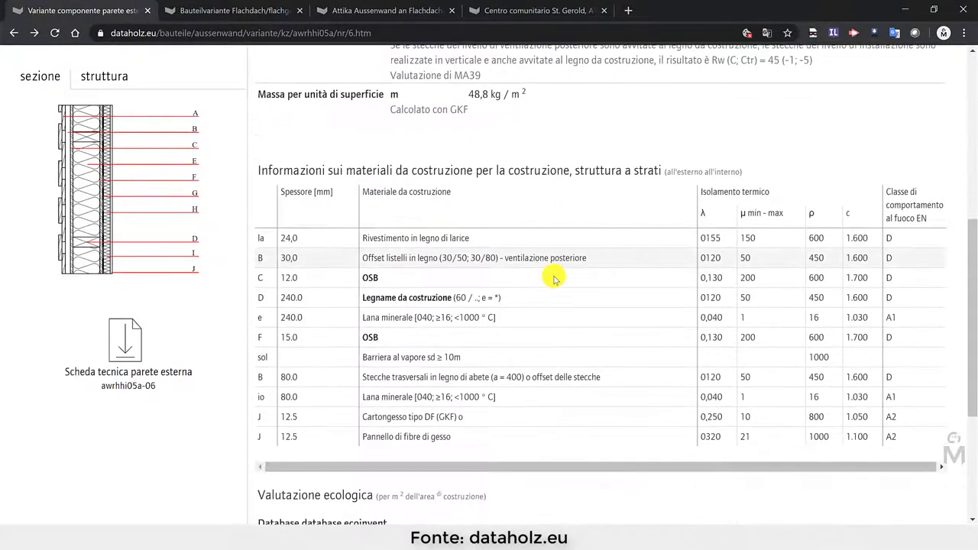
pyautogui.scroll(-2, 557, 277)
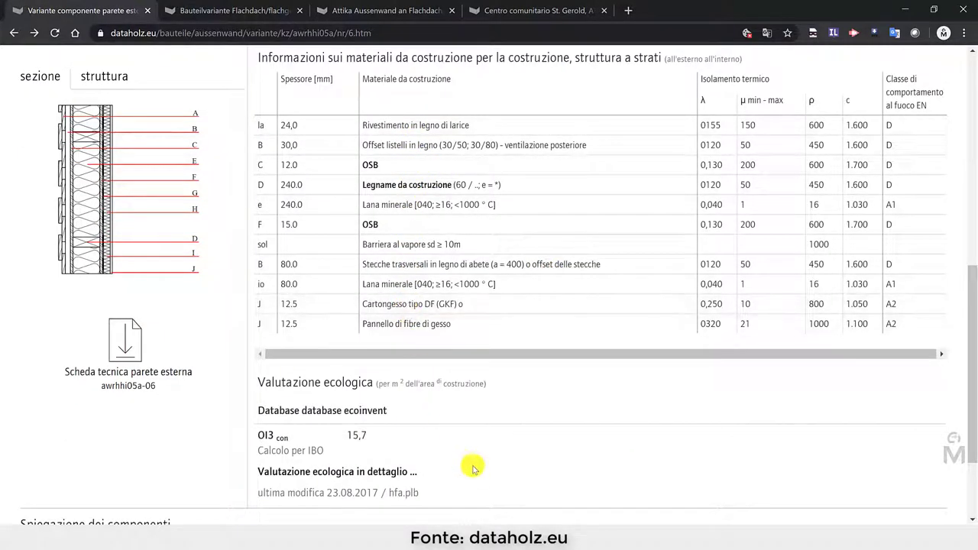
pyautogui.click(397, 535)
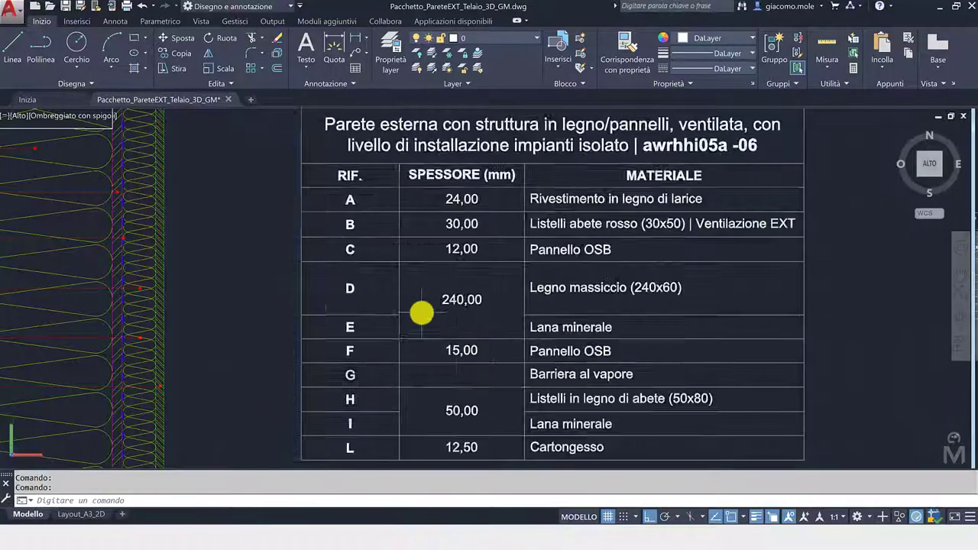
# Filter Layer Properties to Pacchetto_Parete_2D and inspect PPC2D_riempimento and PPC2D_quote_annotazioni.
pyautogui.scroll(-3, 421, 313)
pyautogui.moveTo(436, 306); pyautogui.dragTo(535, 299, button='middle')
pyautogui.moveTo(375, 291); pyautogui.dragTo(633, 280, button='middle')
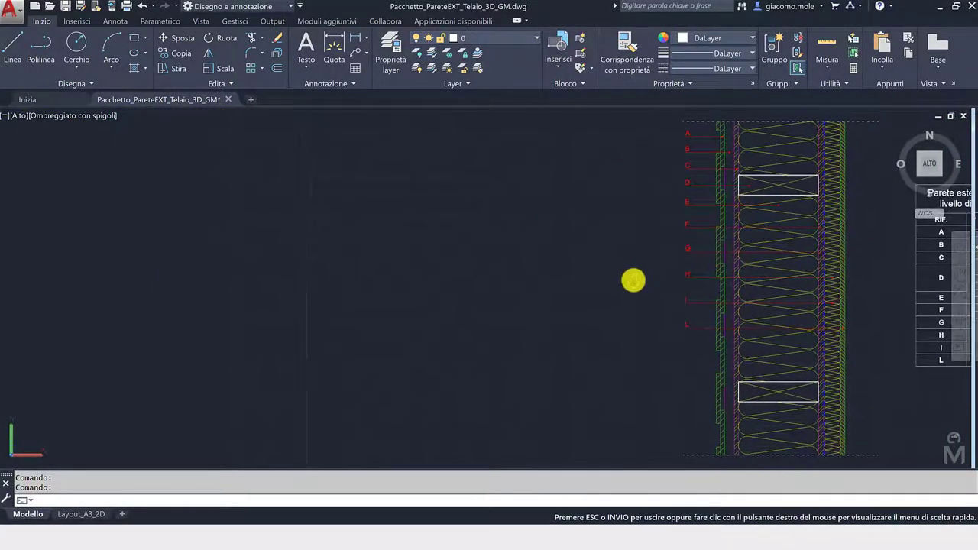
pyautogui.click(390, 47)
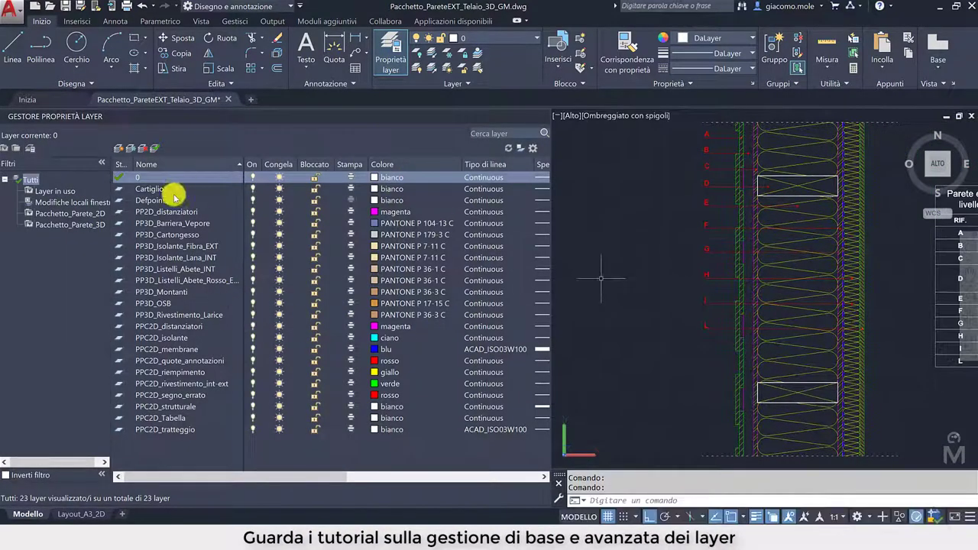
pyautogui.click(75, 215)
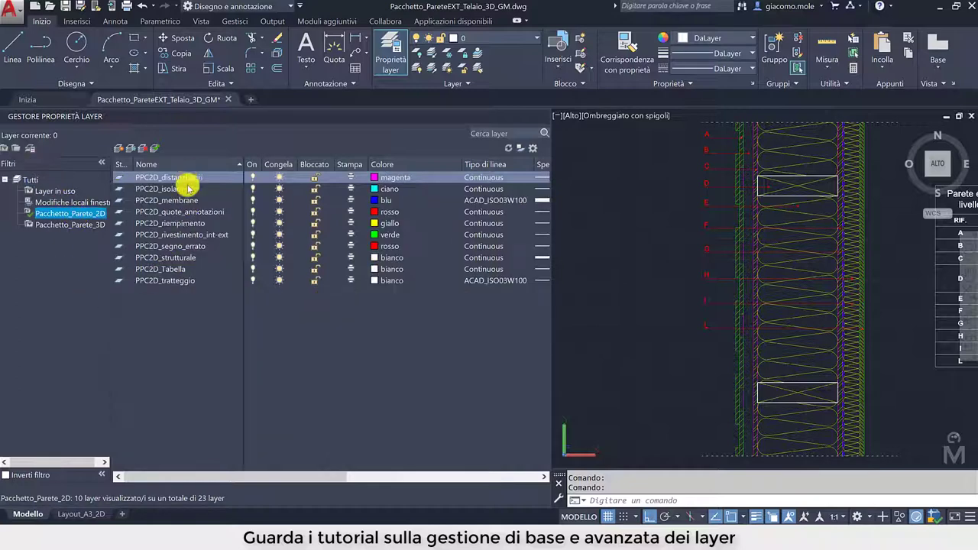
pyautogui.click(253, 223)
pyautogui.click(253, 223)
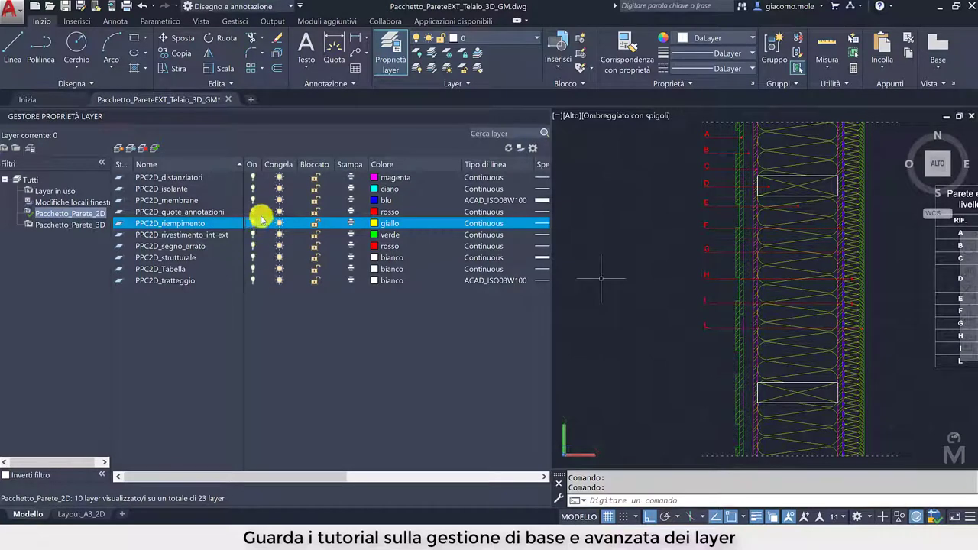
pyautogui.click(254, 213)
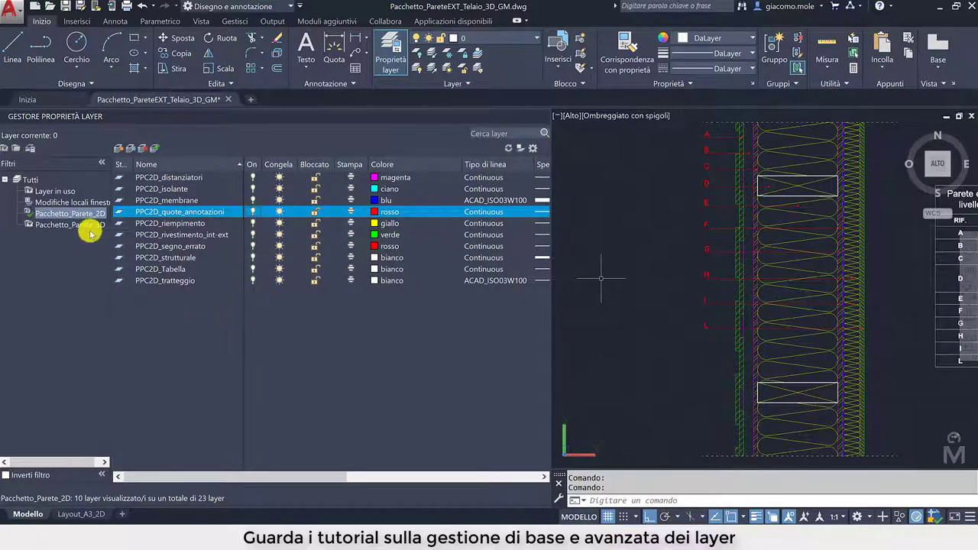
# Zoom out to the table and elevations and collapse the layer manager.
pyautogui.scroll(-3, 654, 343)
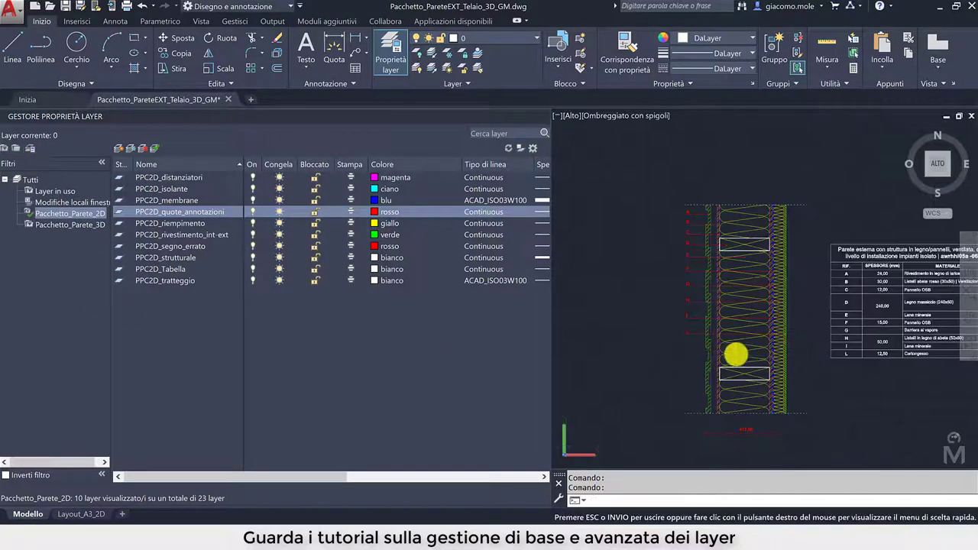
pyautogui.moveTo(736, 349)
pyautogui.mouseDown(button='middle')
pyautogui.moveTo(670, 355)
pyautogui.moveTo(704, 357)
pyautogui.mouseUp(button='middle')
pyautogui.click(704, 357)
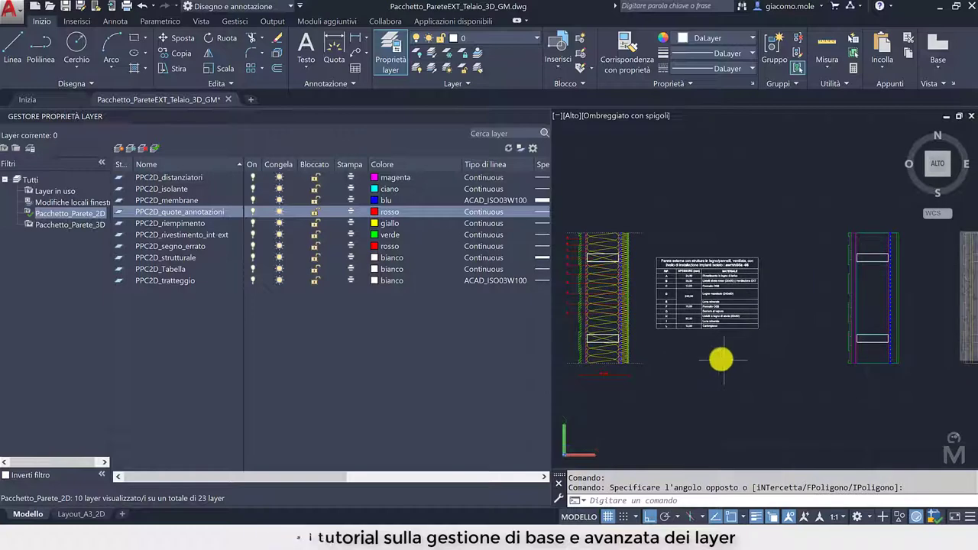
pyautogui.click(535, 116)
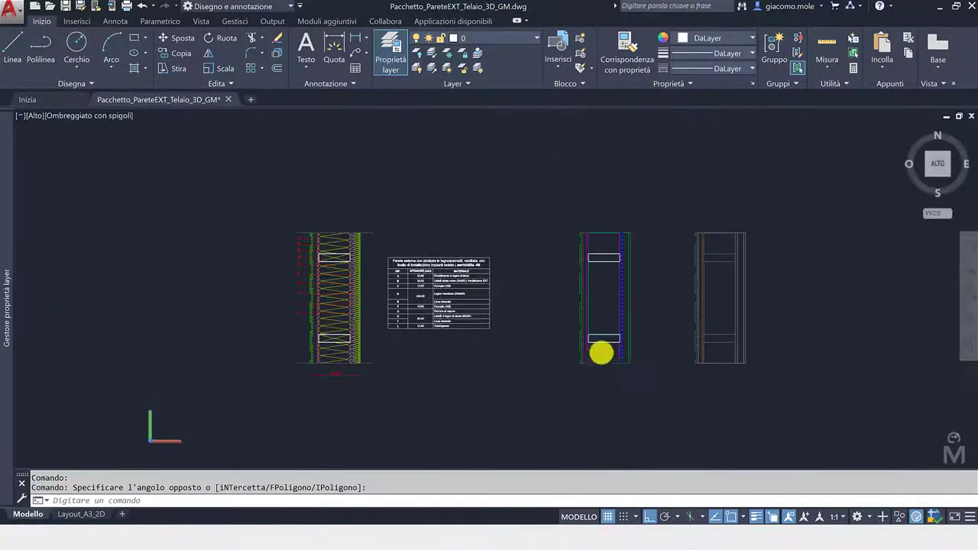
# Zoom into the middle elevation, select insulation, edge line and batten, then cancel the selection.
pyautogui.moveTo(524, 347); pyautogui.dragTo(499, 355, button='middle')
pyautogui.click(491, 356)
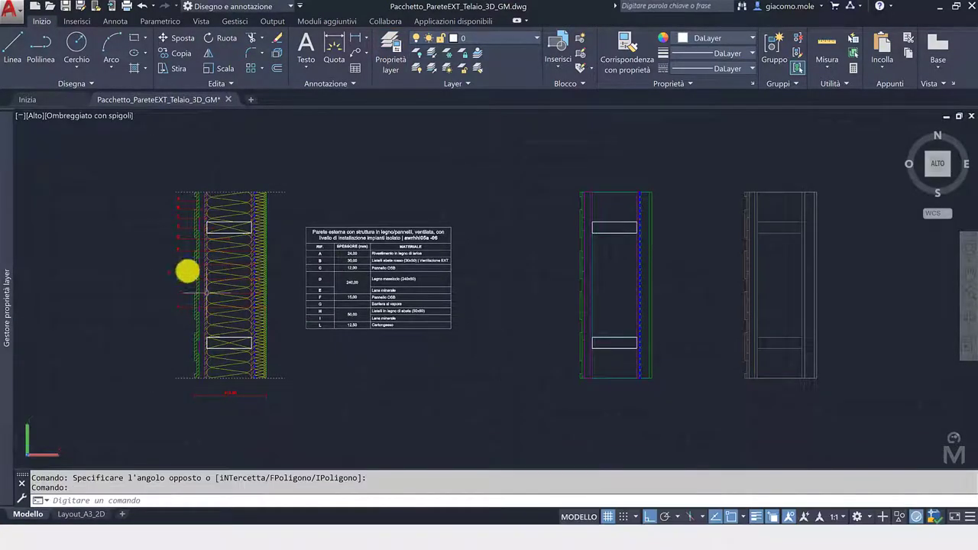
pyautogui.scroll(4, 625, 206)
pyautogui.moveTo(626, 192); pyautogui.dragTo(526, 179, button='middle')
pyautogui.scroll(2, 516, 168)
pyautogui.click(516, 168)
pyautogui.click(537, 246)
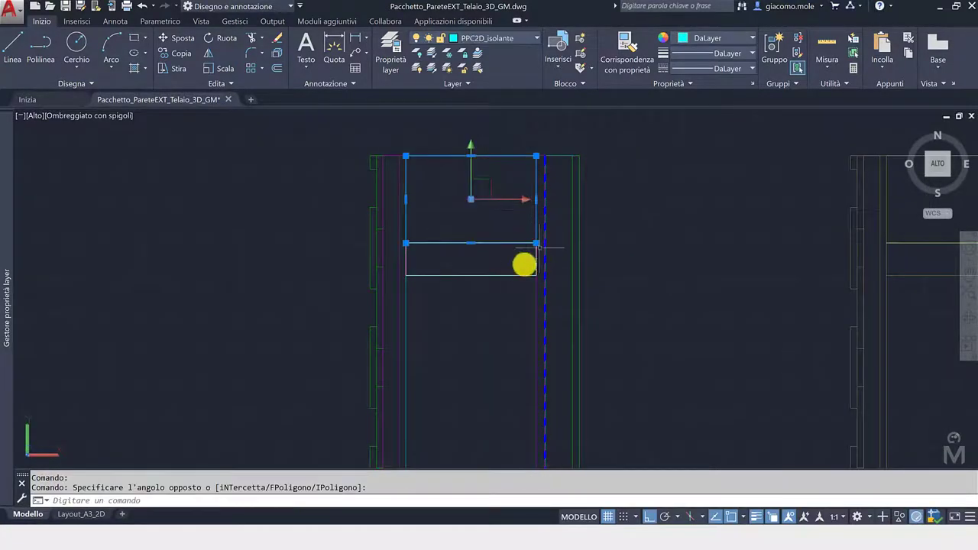
pyautogui.click(578, 274)
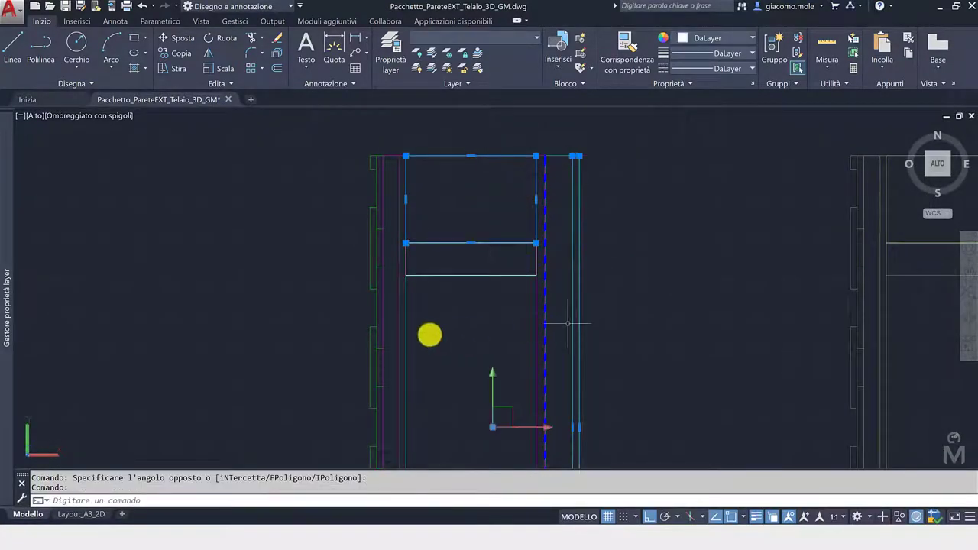
pyautogui.click(370, 283)
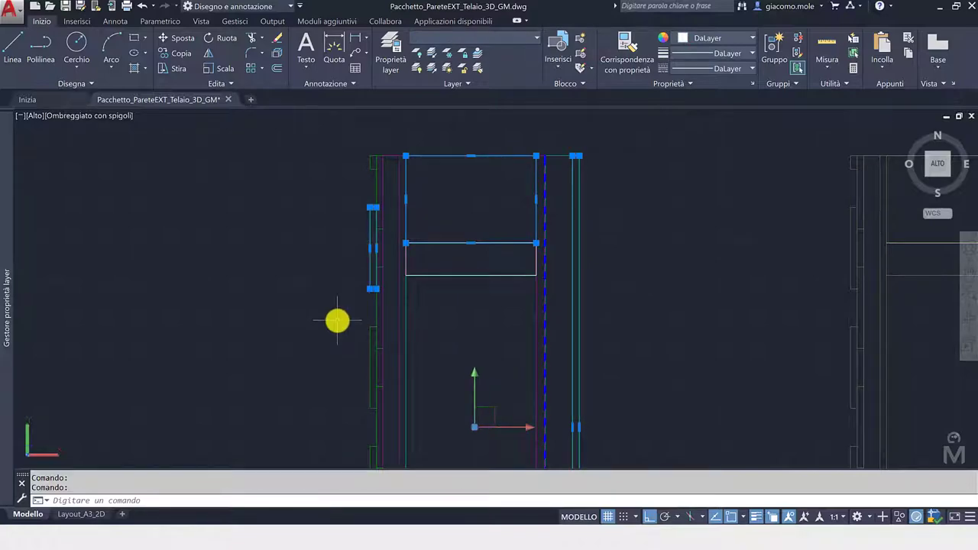
pyautogui.press('Escape')
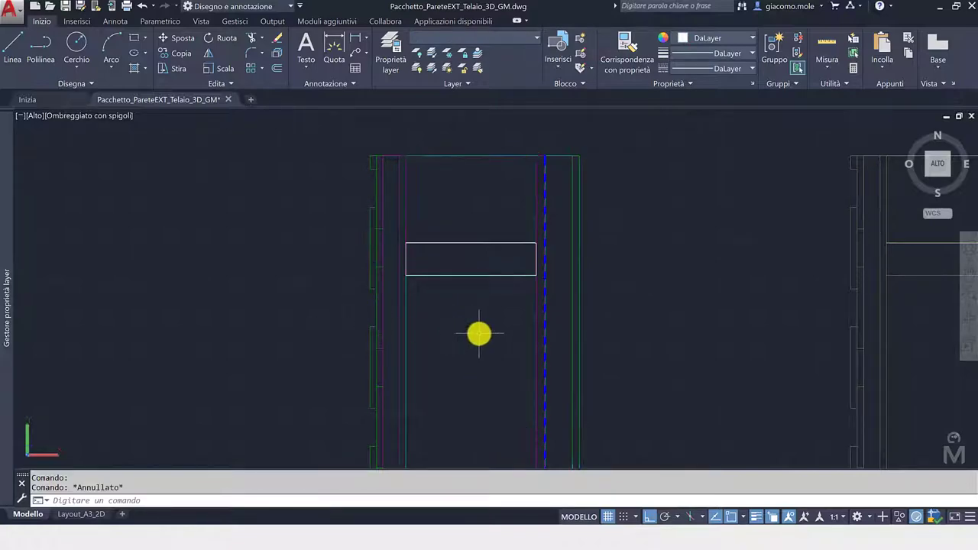
# Zoom back out to frame the two wall elevations.
pyautogui.scroll(-4, 480, 334)
pyautogui.moveTo(480, 316); pyautogui.dragTo(576, 343, button='middle')
pyautogui.scroll(3, 534, 340)
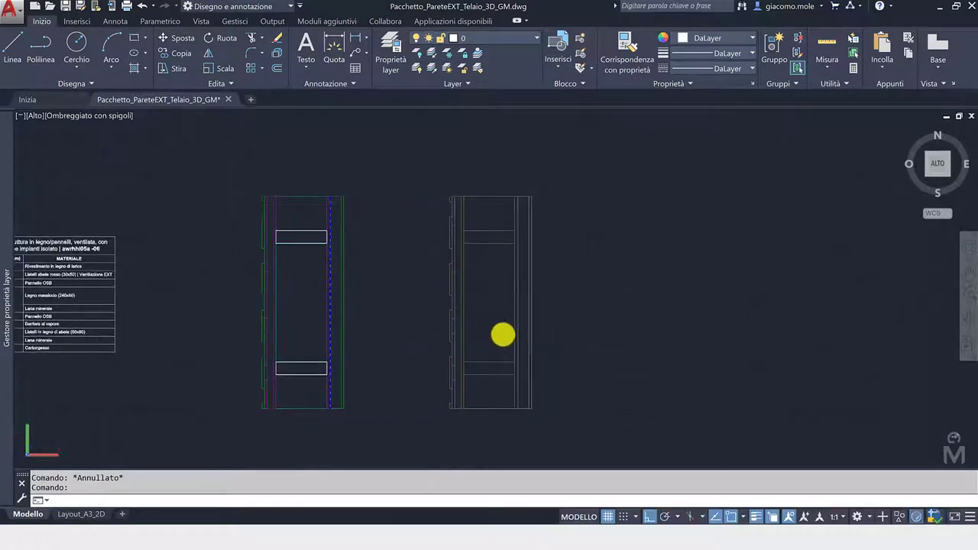
pyautogui.moveTo(501, 333); pyautogui.dragTo(393, 339, button='middle')
pyautogui.moveTo(491, 343); pyautogui.dragTo(653, 340, button='middle')
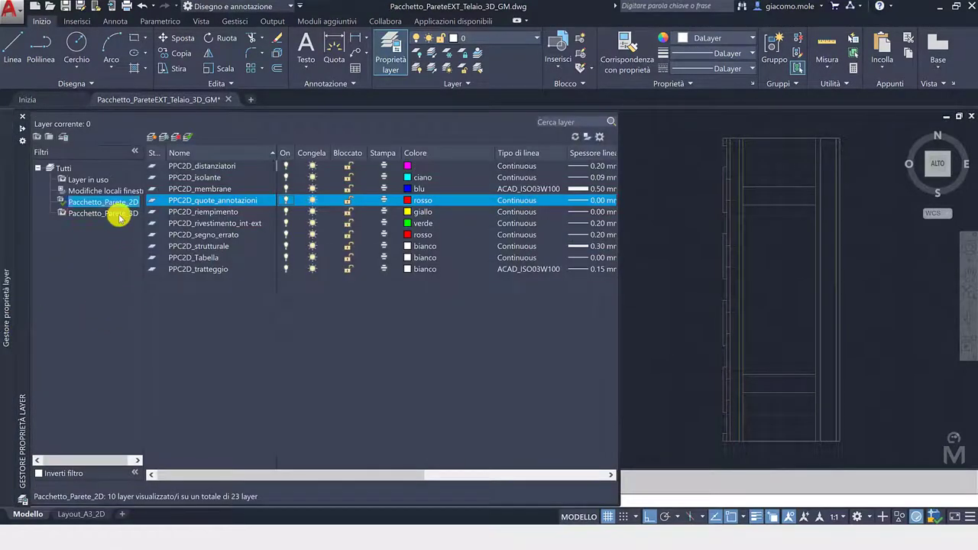
# Filter to the nine Pacchetto_Parete_3D layers and inspect Isolante_Lana_INT, Montanti, Rivestimento_Larice and OSB.
pyautogui.click(119, 214)
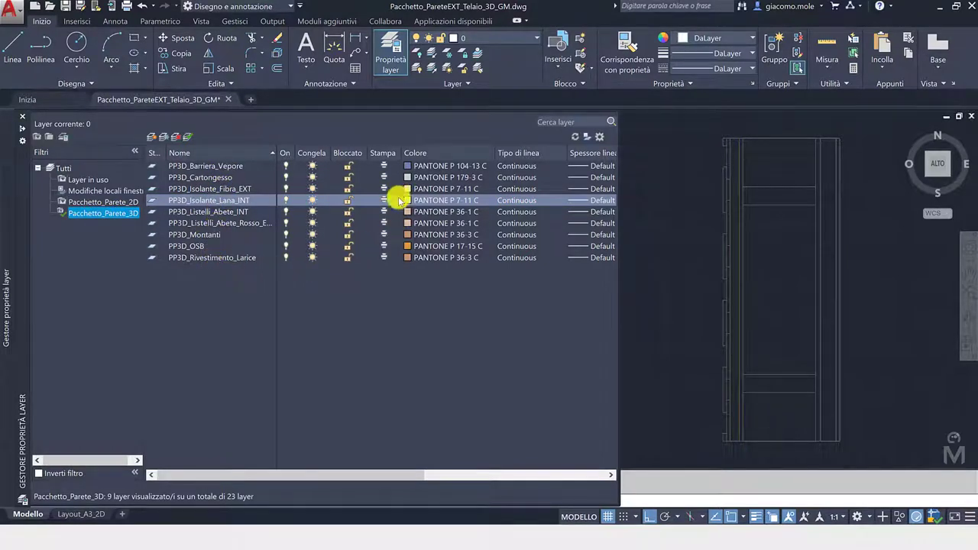
pyautogui.click(288, 201)
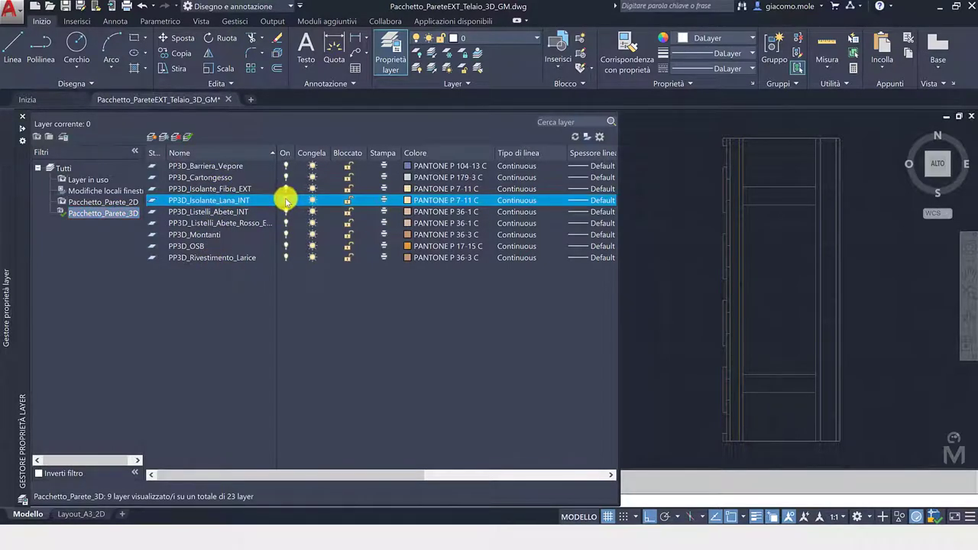
pyautogui.click(285, 238)
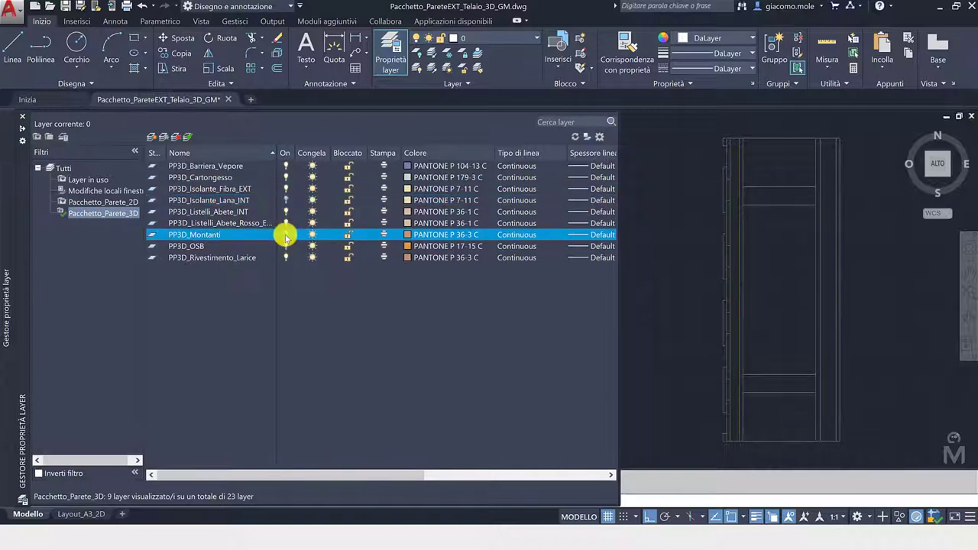
pyautogui.click(286, 258)
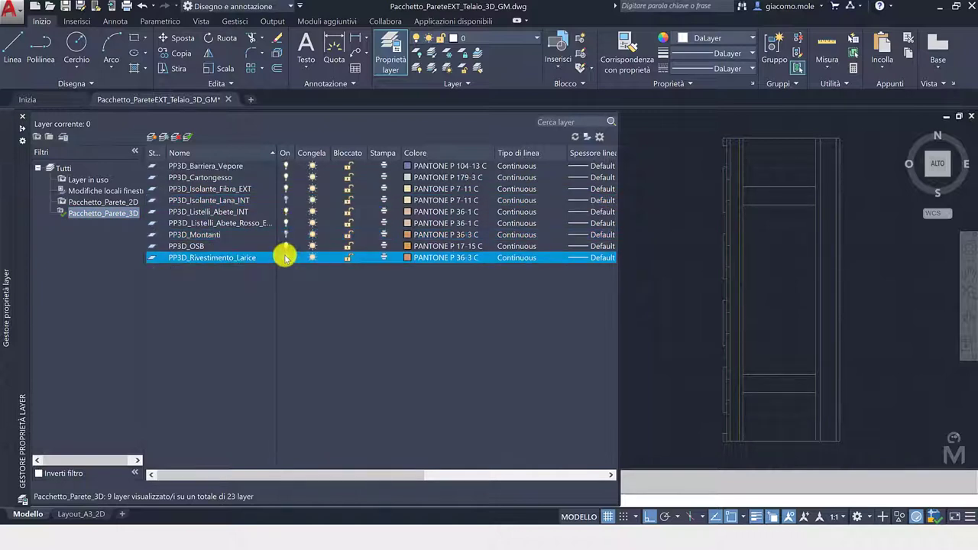
pyautogui.click(287, 246)
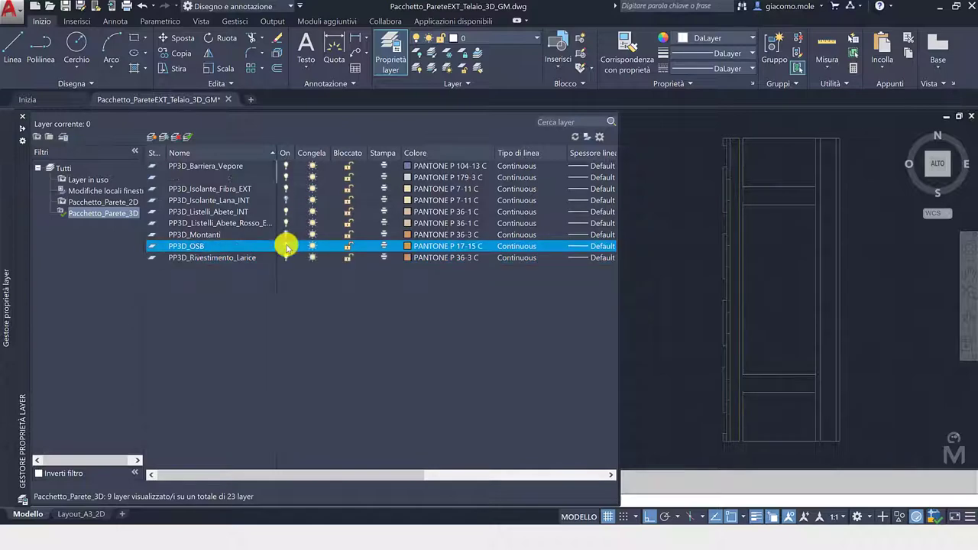
pyautogui.click(286, 223)
pyautogui.click(286, 200)
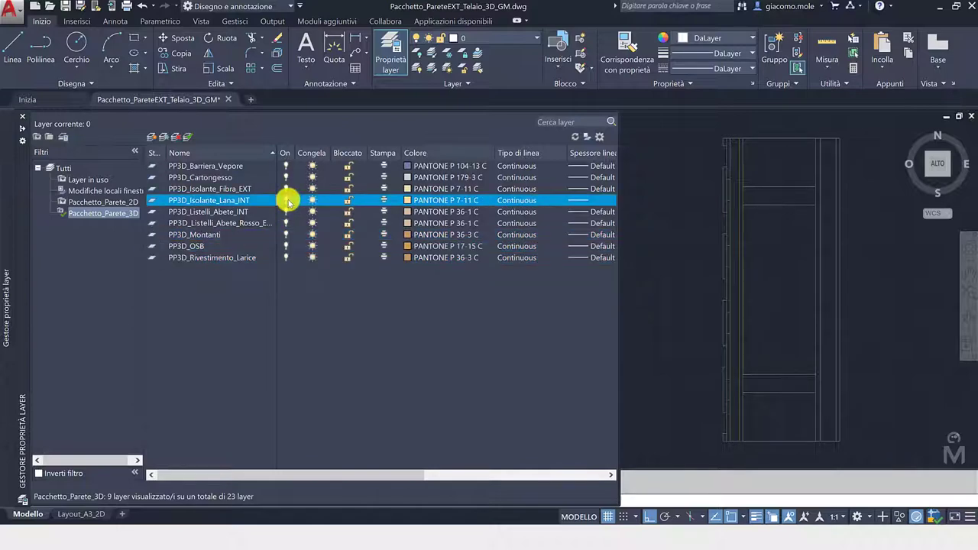
pyautogui.scroll(-2, 677, 319)
# Copy the 23-object right wall elevation to a new spot further right.
pyautogui.scroll(-2, 665, 323)
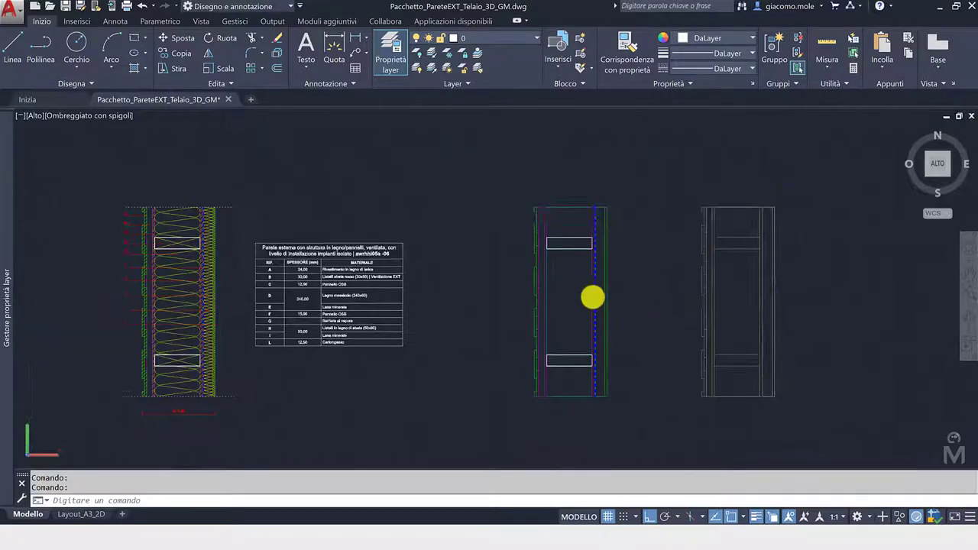
pyautogui.scroll(-1, 589, 295)
pyautogui.moveTo(574, 314); pyautogui.dragTo(650, 324, button='middle')
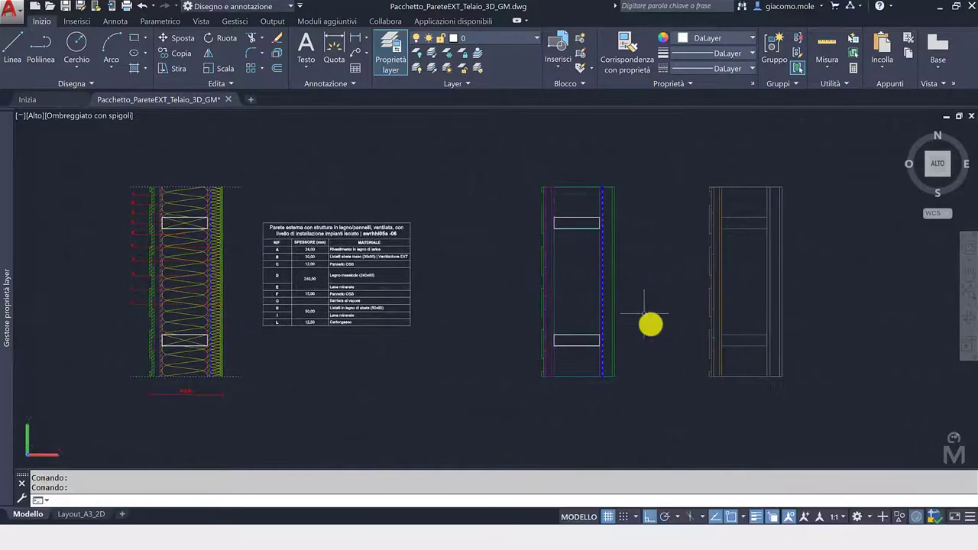
pyautogui.moveTo(690, 366); pyautogui.dragTo(620, 367, button='middle')
pyautogui.click(706, 401)
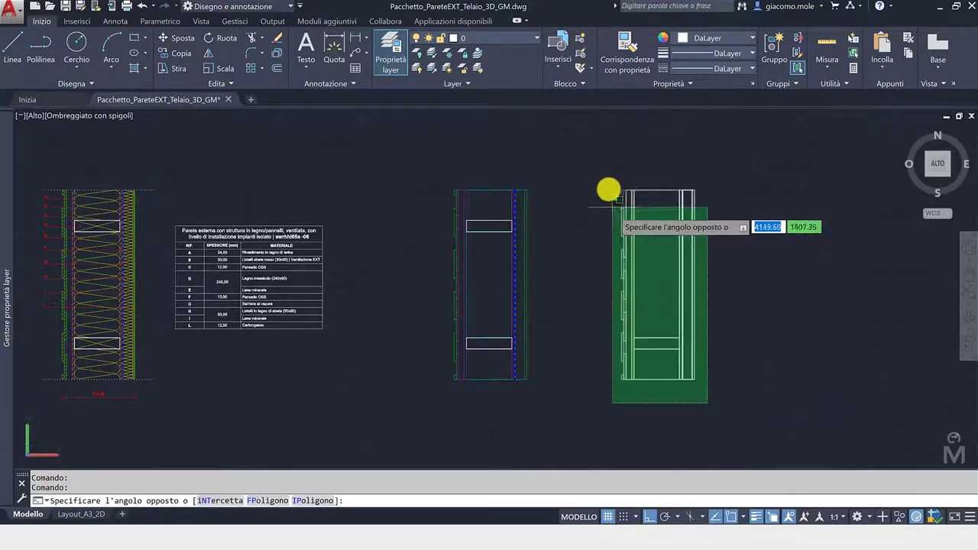
pyautogui.click(610, 197)
pyautogui.click(177, 53)
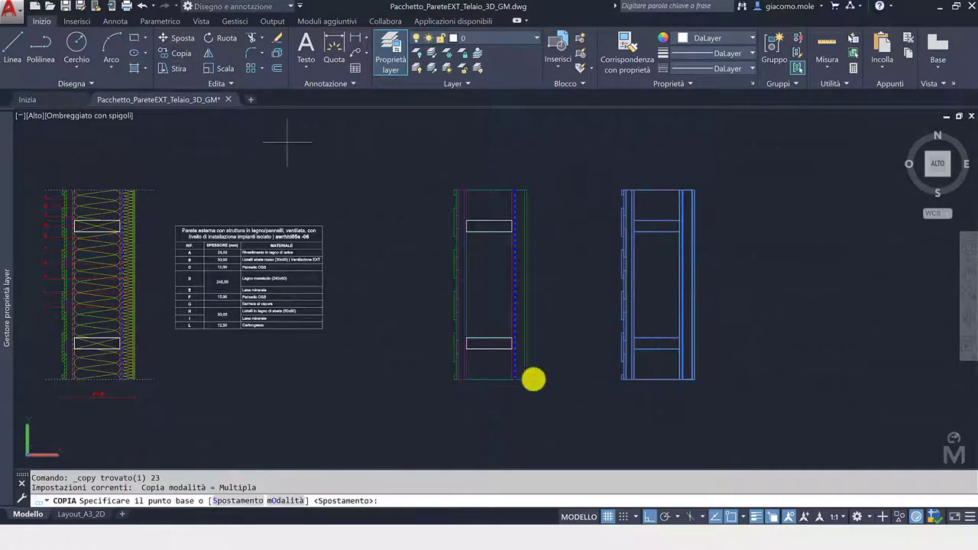
pyautogui.click(618, 382)
pyautogui.moveTo(679, 404); pyautogui.dragTo(450, 385, button='middle')
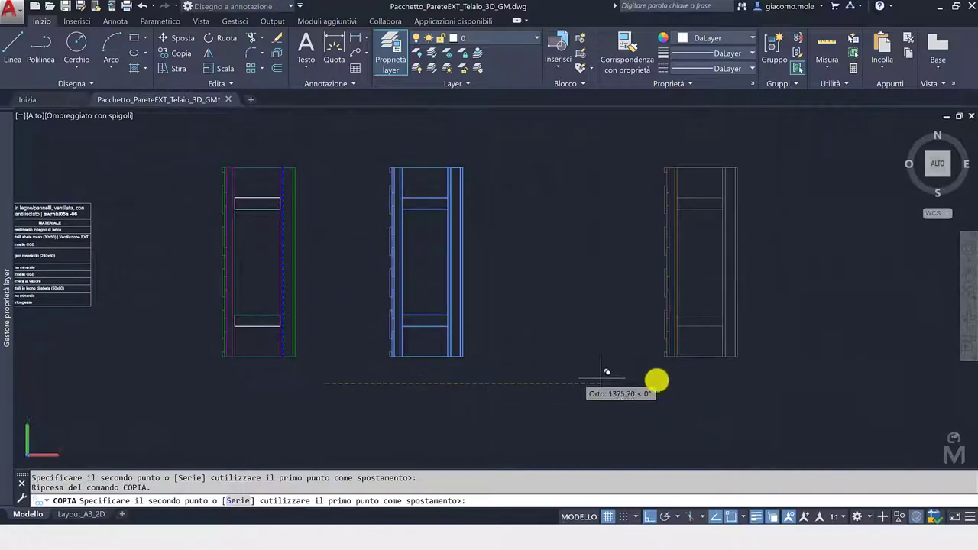
pyautogui.click(669, 380)
pyautogui.press('Escape')
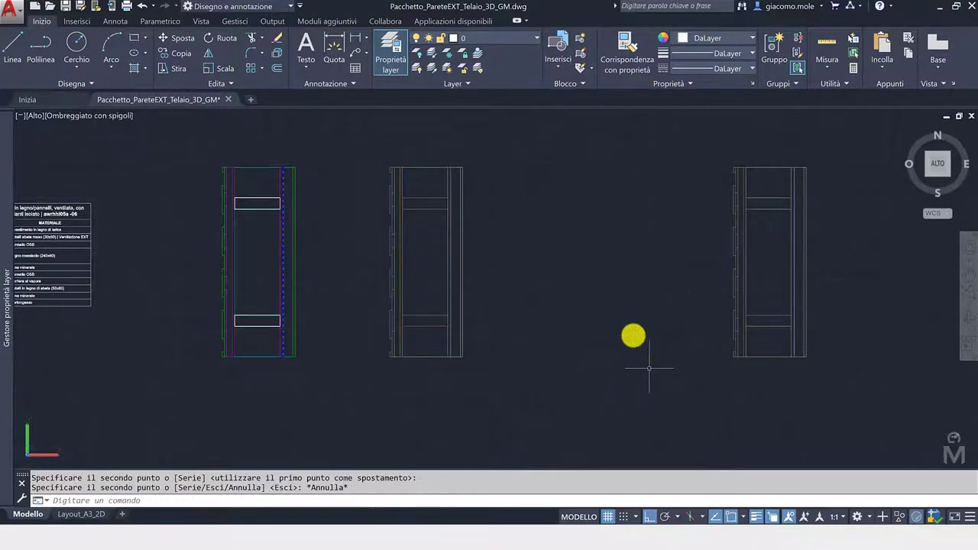
pyautogui.moveTo(629, 329); pyautogui.dragTo(618, 337, button='middle')
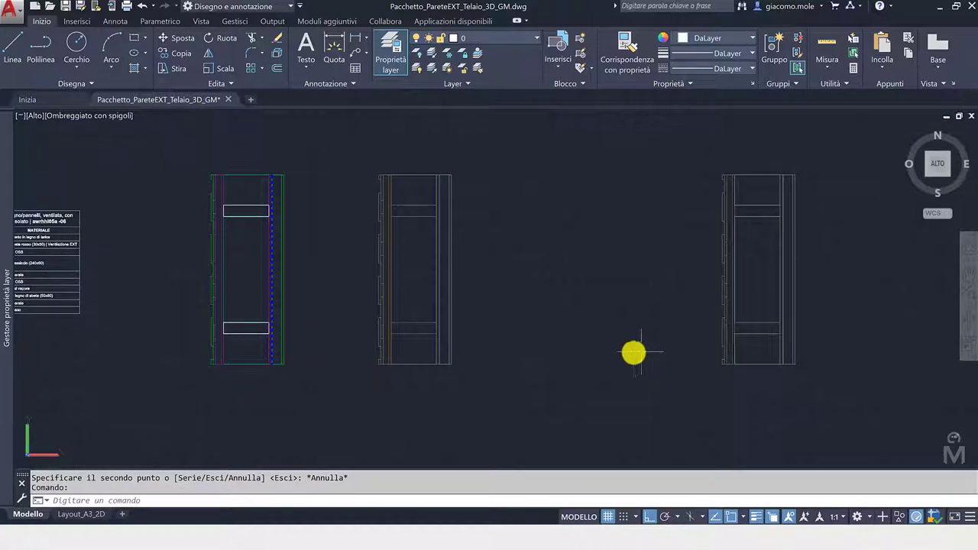
# Split the model area with the Tre: Destra viewport layout and adjust the top-left plan view.
pyautogui.click(21, 114)
pyautogui.click(7, 115)
pyautogui.moveTo(71, 138)
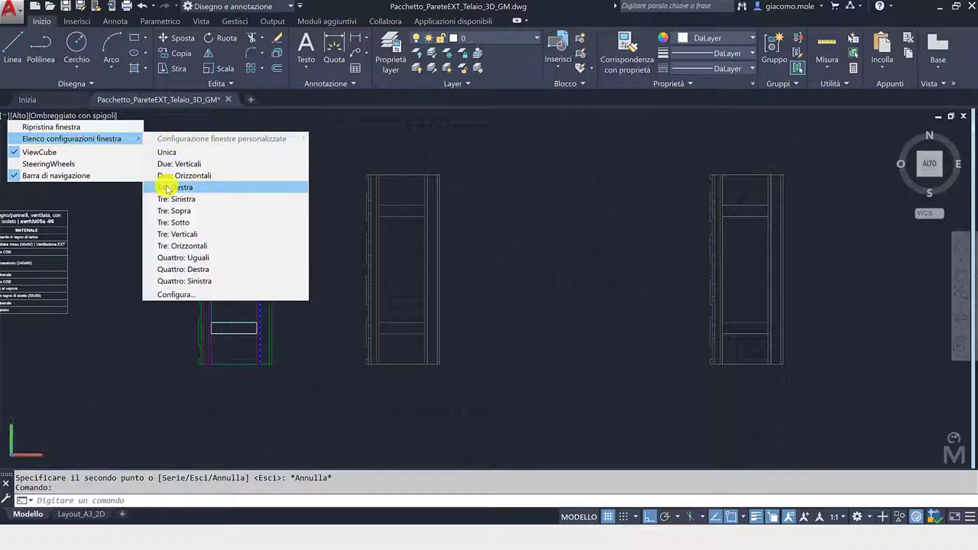
pyautogui.click(195, 190)
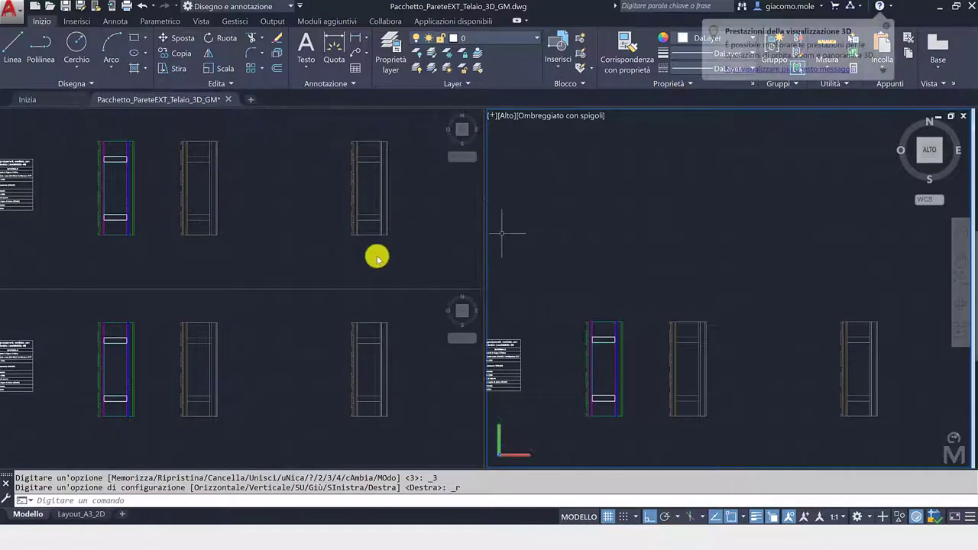
pyautogui.click(314, 250)
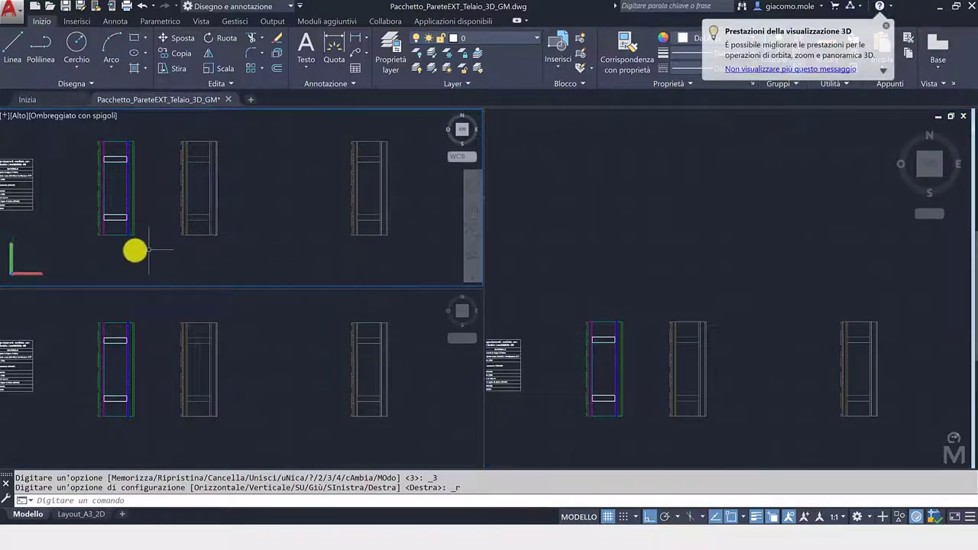
pyautogui.moveTo(135, 252); pyautogui.dragTo(234, 256, button='middle')
pyautogui.scroll(-2, 212, 246)
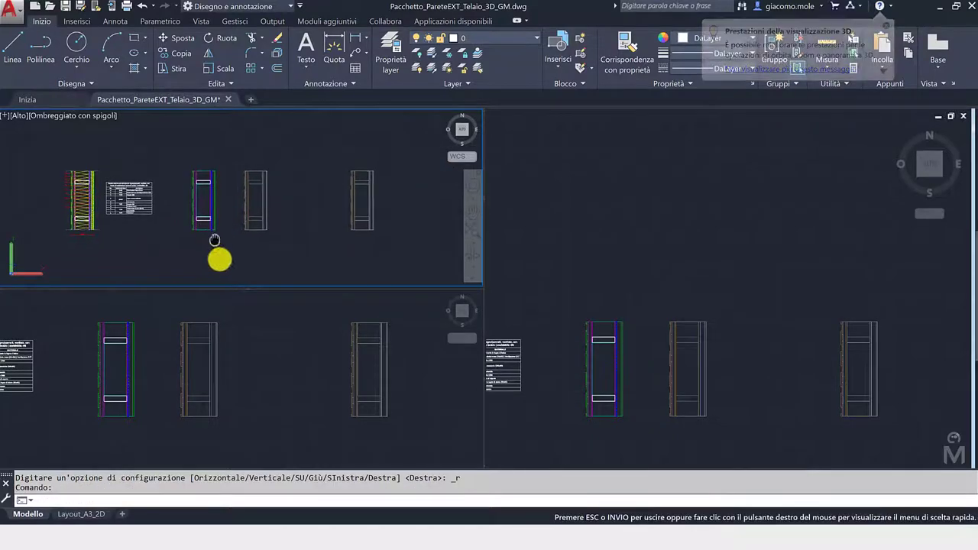
# Set the bottom-left viewport to Front and the right one to SW Isometric on the wall panel.
pyautogui.click(288, 339)
pyautogui.moveTo(460, 324); pyautogui.dragTo(224, 404)
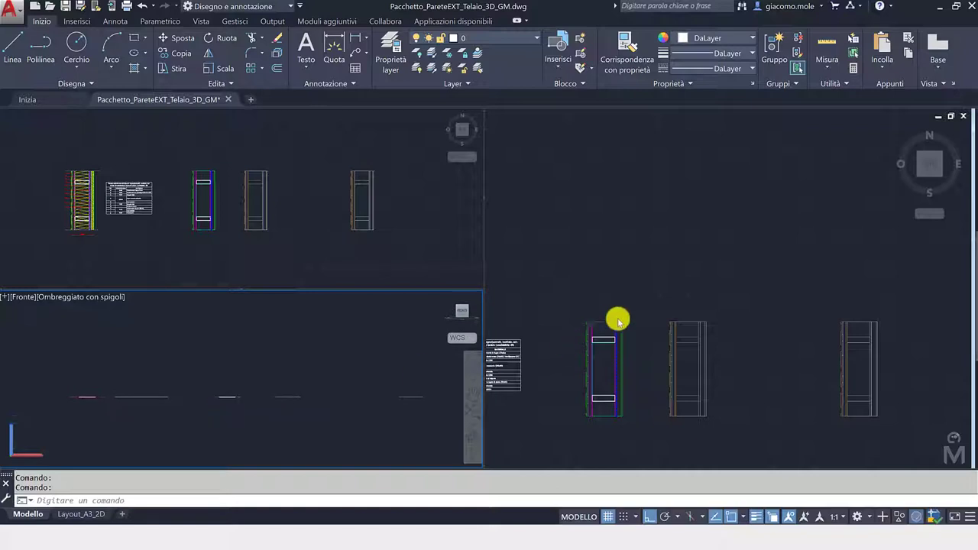
pyautogui.click(725, 279)
pyautogui.click(919, 178)
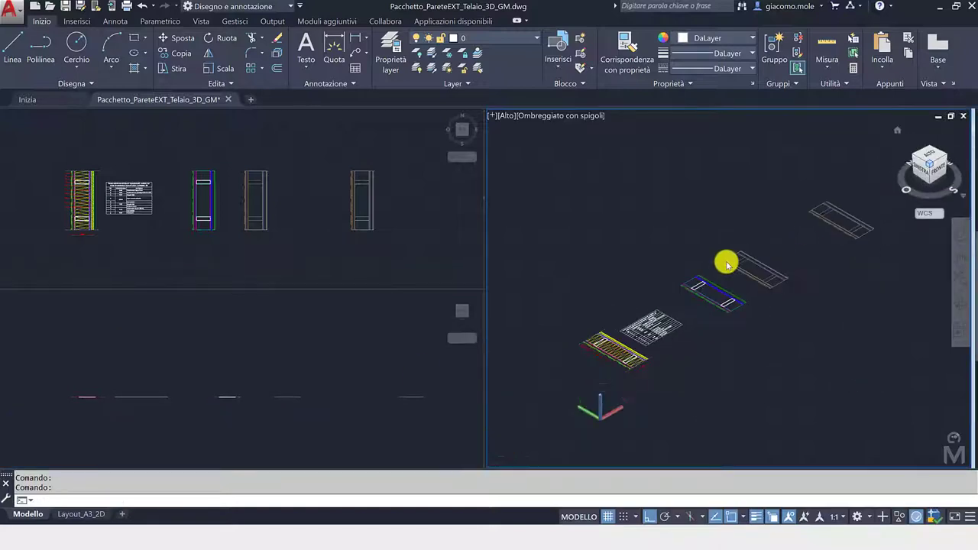
pyautogui.scroll(3, 774, 284)
pyautogui.scroll(3, 716, 312)
pyautogui.scroll(2, 728, 289)
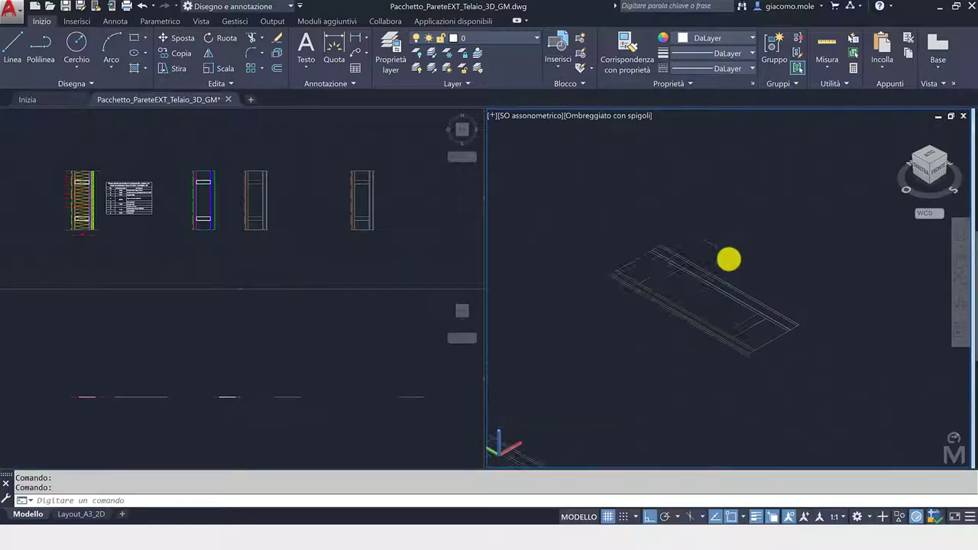
pyautogui.moveTo(727, 257); pyautogui.dragTo(771, 349, button='middle')
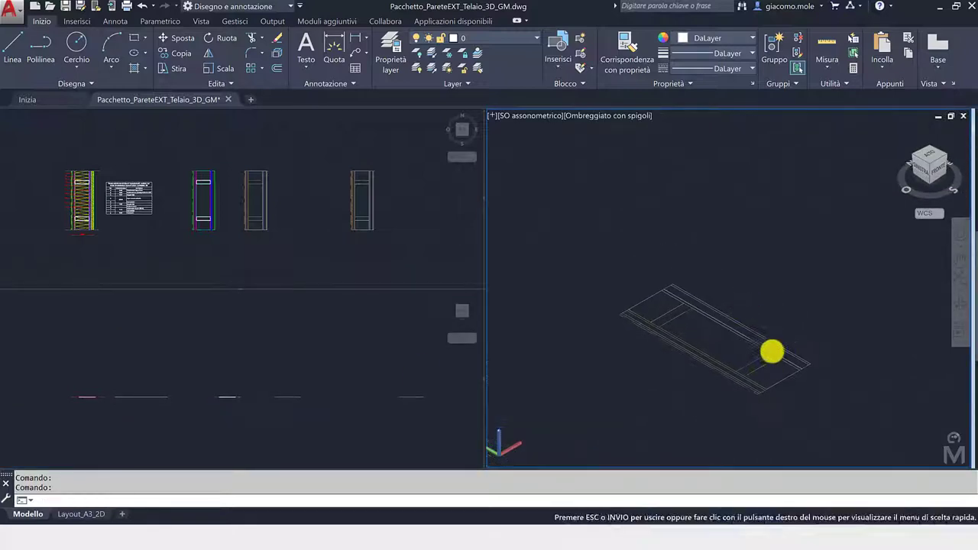
# Switch to the Elementi 3D di base workspace and dock a narrow Layer Properties palette left.
pyautogui.click(287, 7)
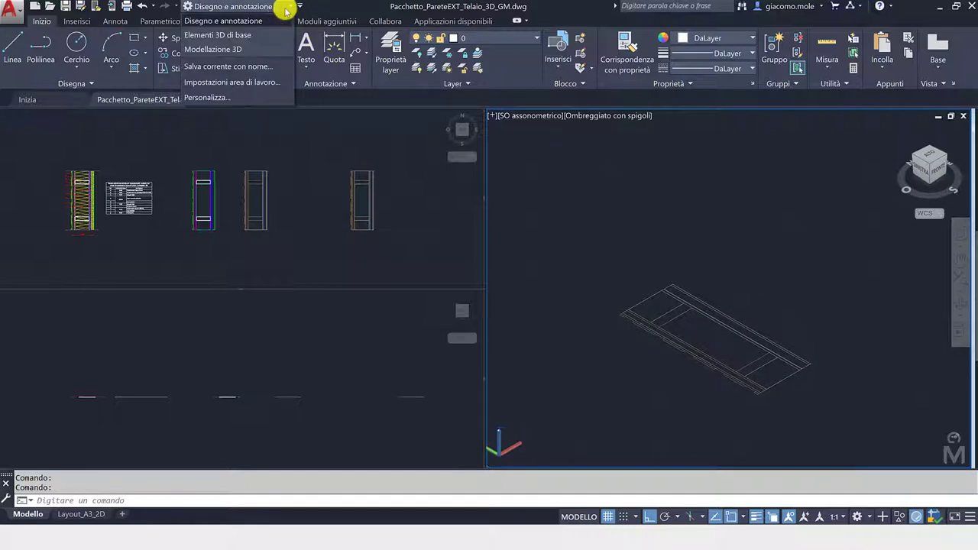
pyautogui.click(240, 37)
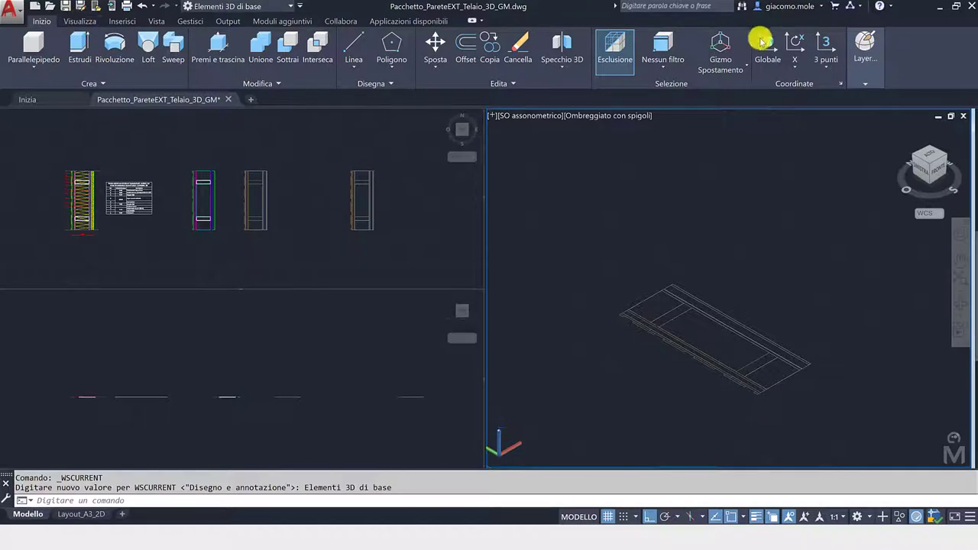
pyautogui.click(858, 85)
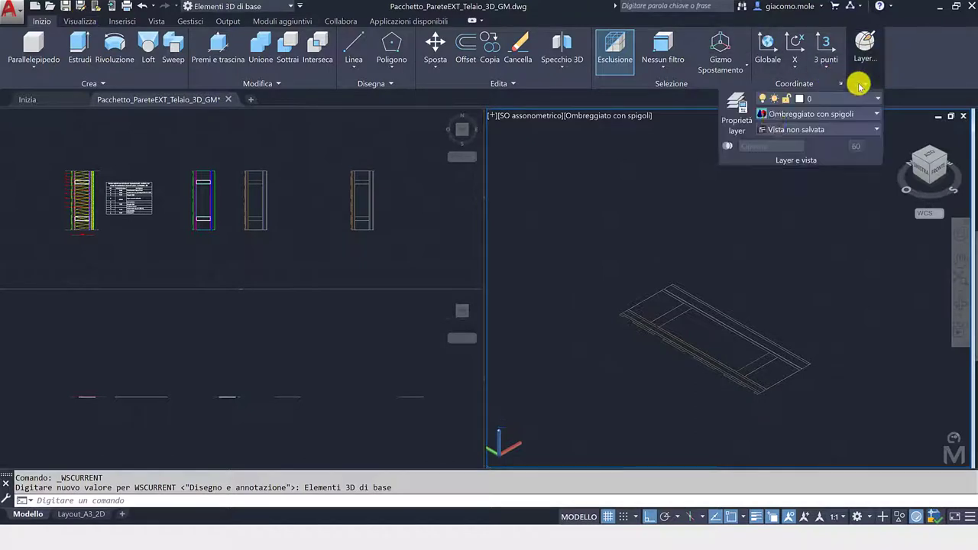
pyautogui.click(738, 113)
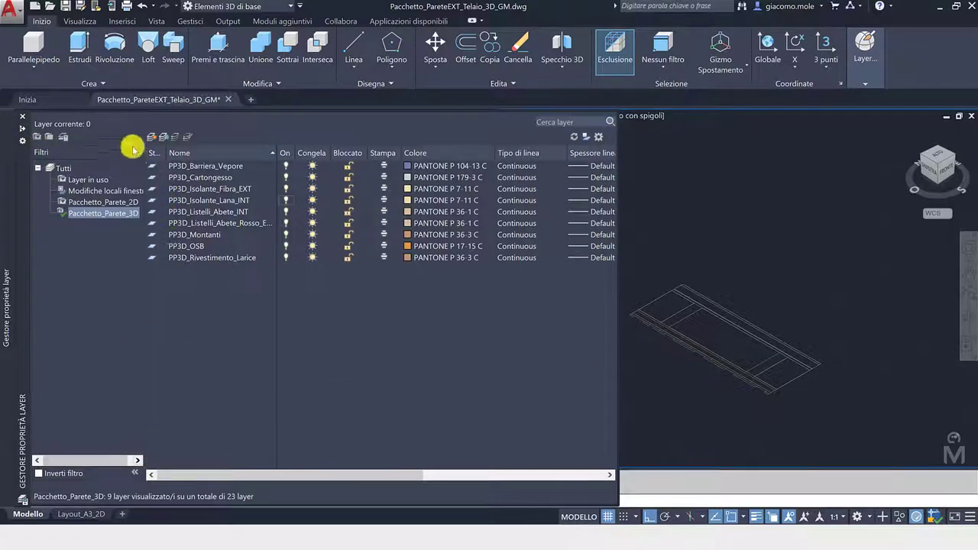
pyautogui.moveTo(619, 338); pyautogui.dragTo(363, 334)
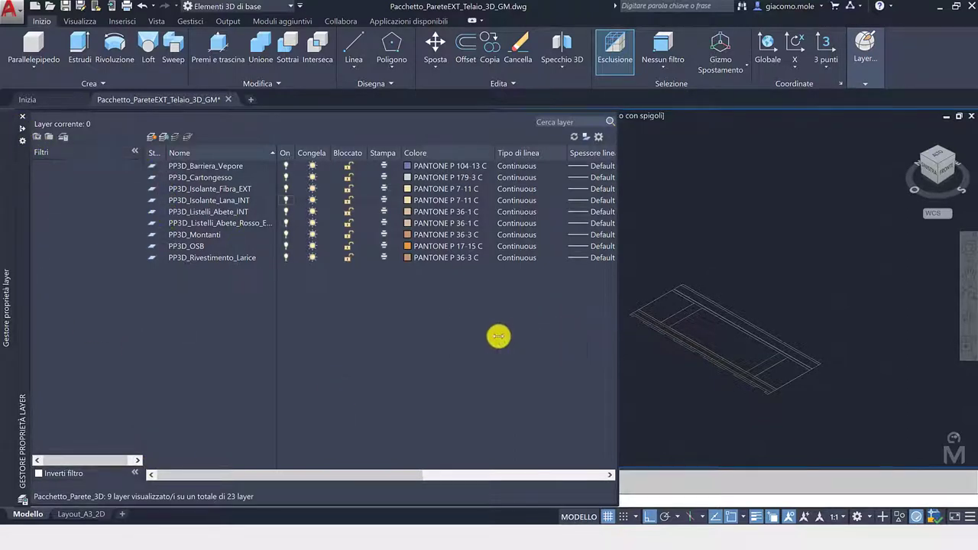
pyautogui.click(133, 475)
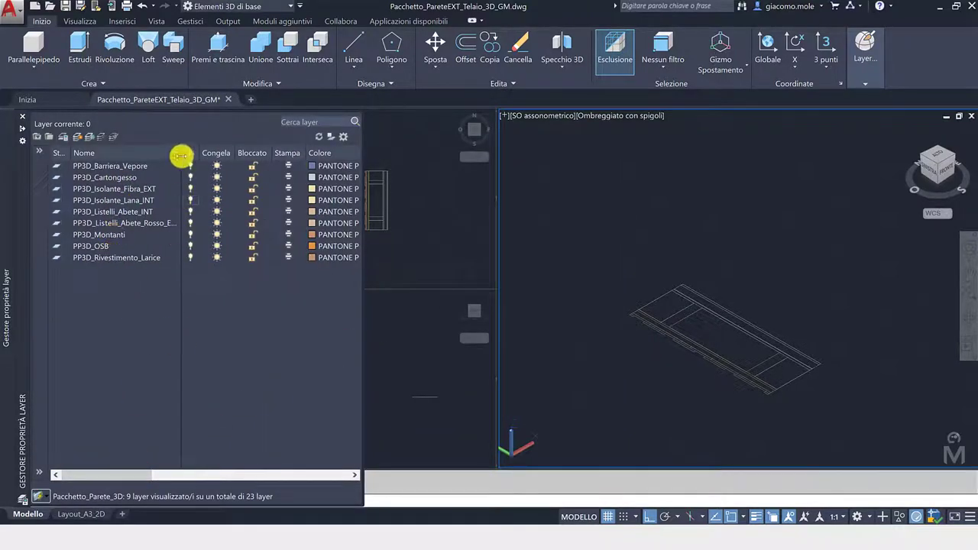
pyautogui.click(22, 129)
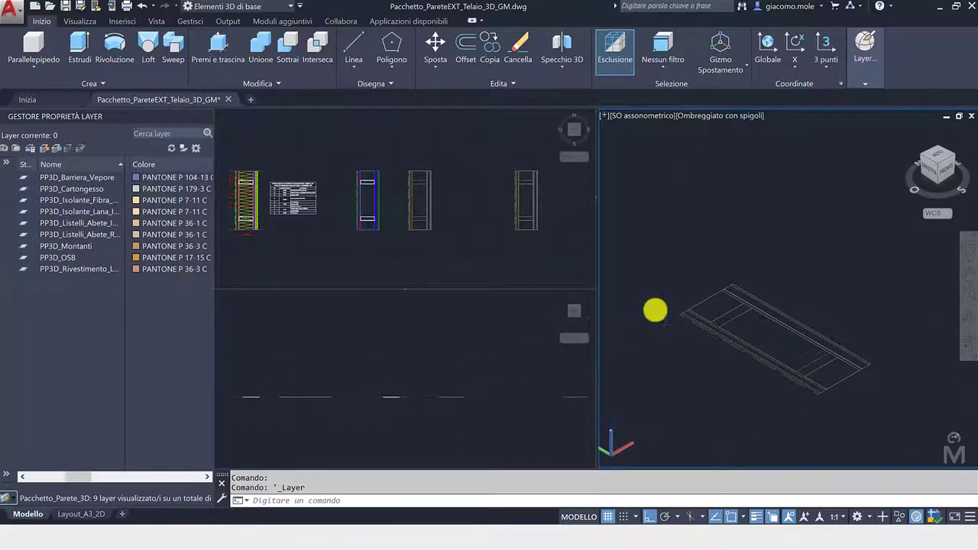
# Make PP3D_Cartongesso the current layer.
pyautogui.click(655, 310)
pyautogui.press('Escape')
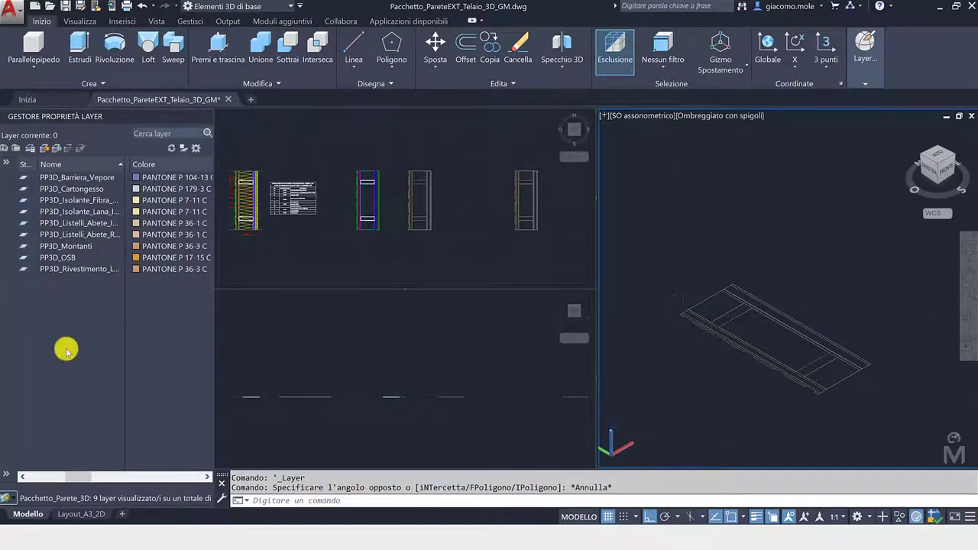
pyautogui.doubleClick(86, 193)
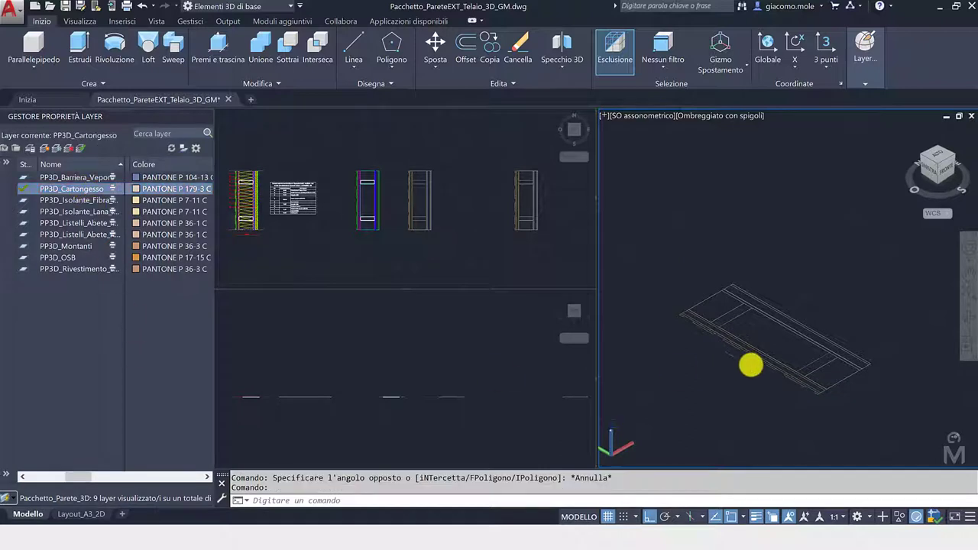
pyautogui.moveTo(749, 364); pyautogui.dragTo(760, 344, button='middle')
pyautogui.scroll(2, 760, 345)
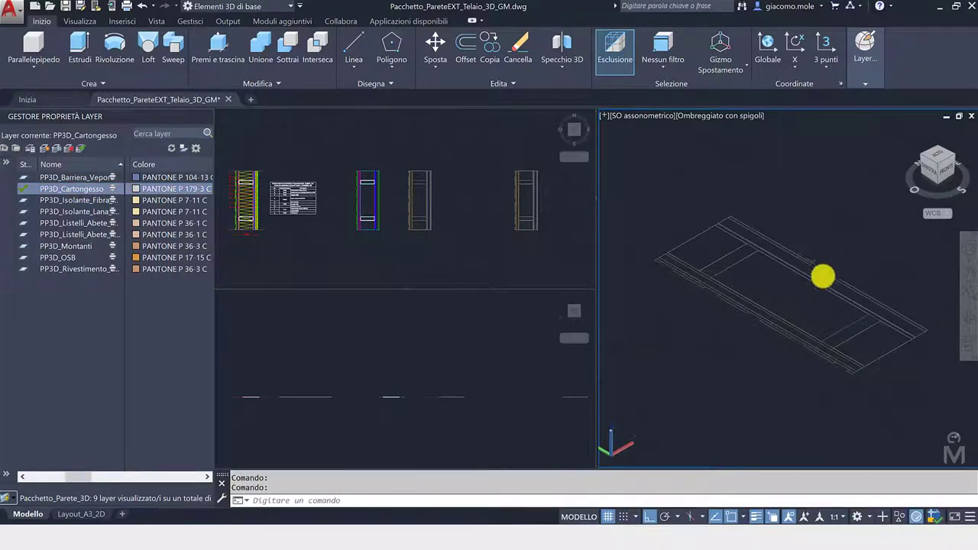
pyautogui.scroll(-1, 822, 276)
pyautogui.scroll(-2, 702, 362)
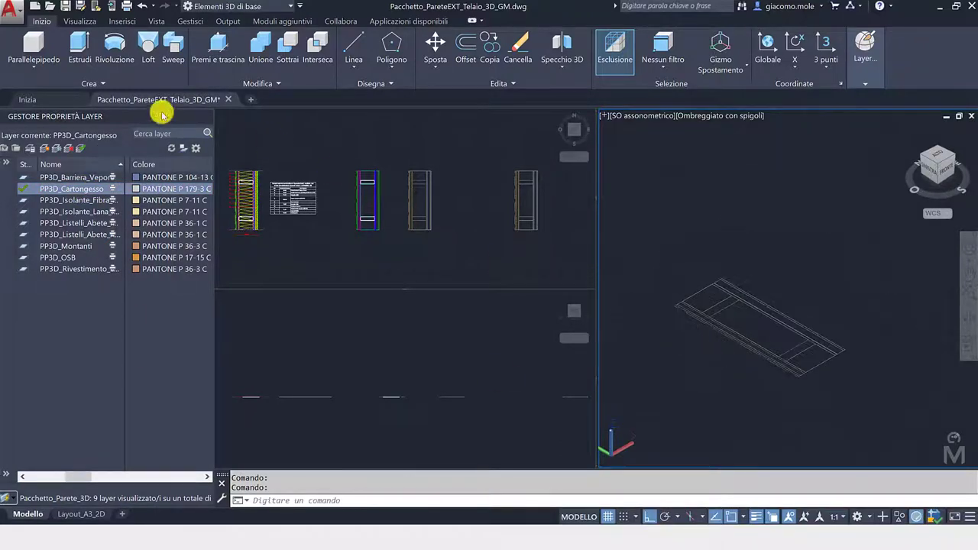
# Extrude the plasterboard profile 1000 high into a solid panel.
pyautogui.click(74, 46)
pyautogui.scroll(2, 825, 329)
pyautogui.scroll(2, 849, 343)
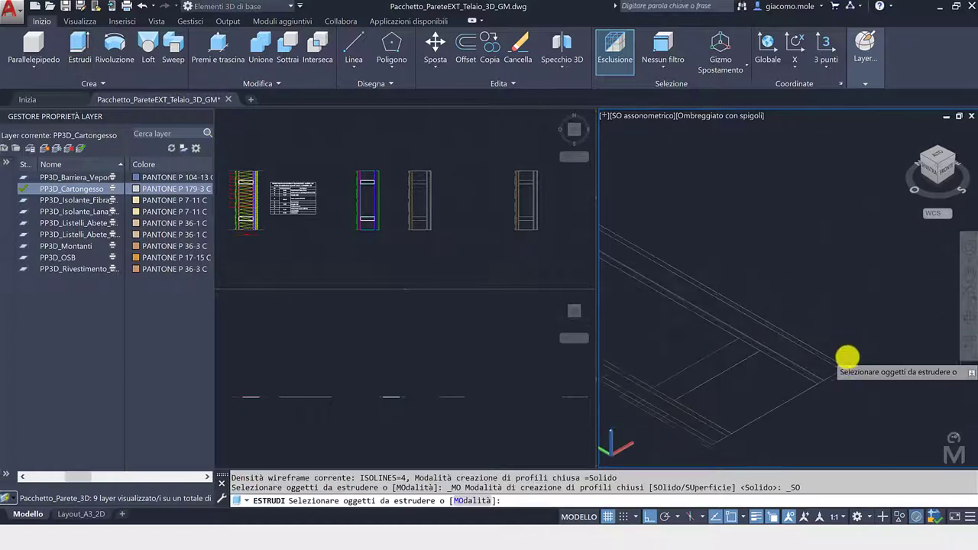
pyautogui.scroll(2, 840, 359)
pyautogui.click(833, 368)
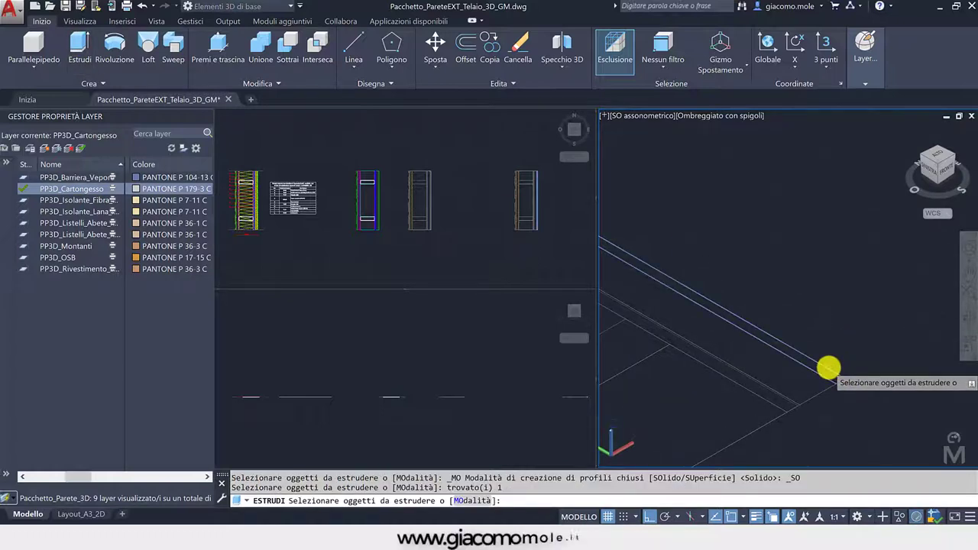
pyautogui.press('Return')
pyautogui.scroll(-5, 825, 321)
pyautogui.write('1000')
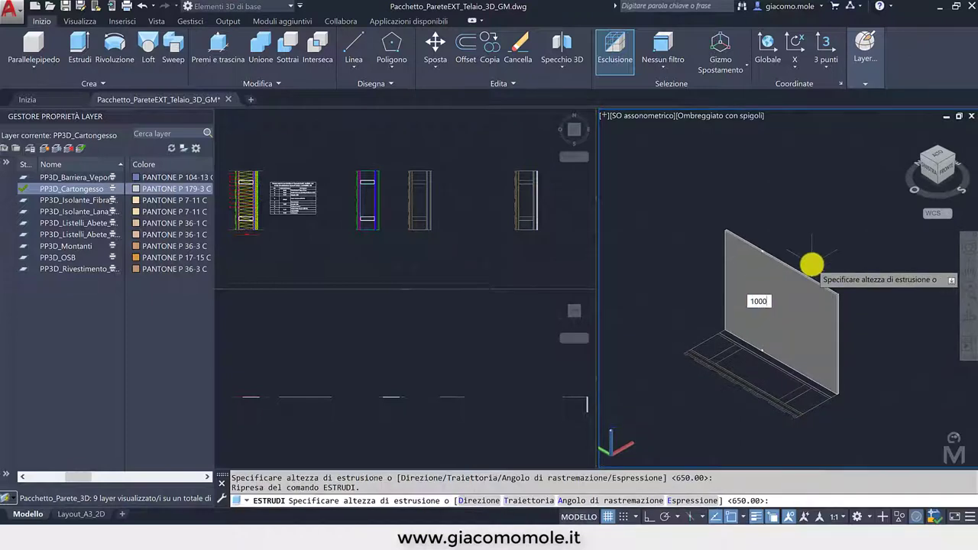
pyautogui.press('Return')
pyautogui.press('Escape')
pyautogui.scroll(2, 850, 414)
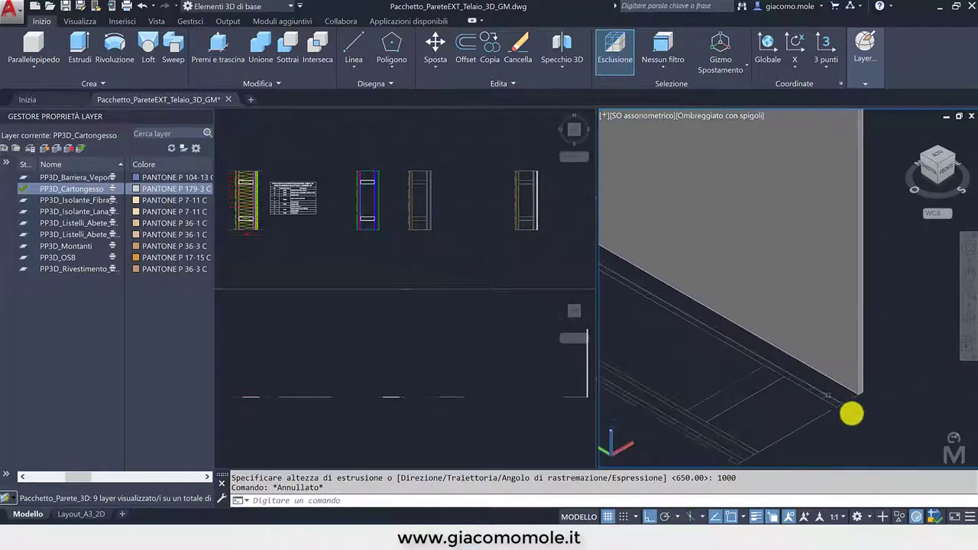
pyautogui.click(848, 399)
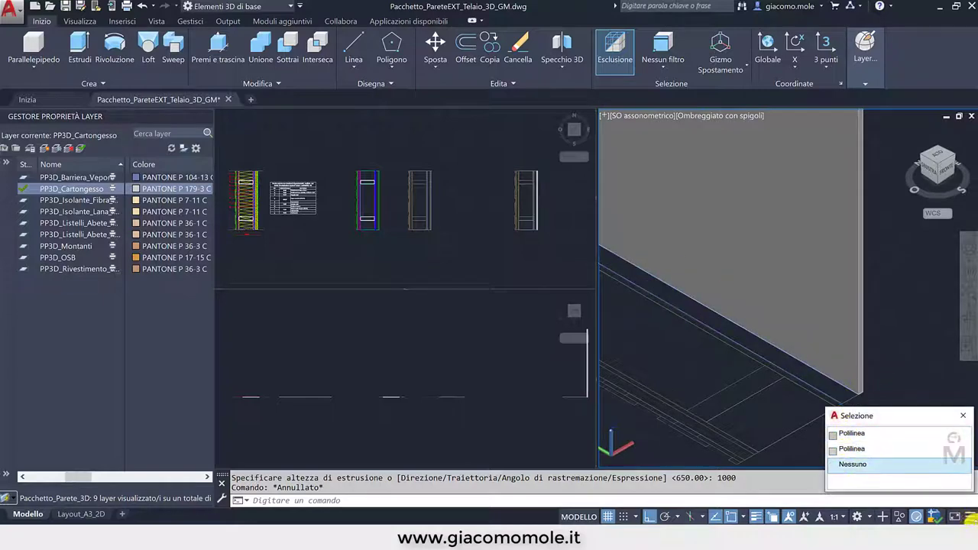
# Widen the layer name column and make PP3D_Listelli_Abete_INT the current layer.
pyautogui.click(968, 516)
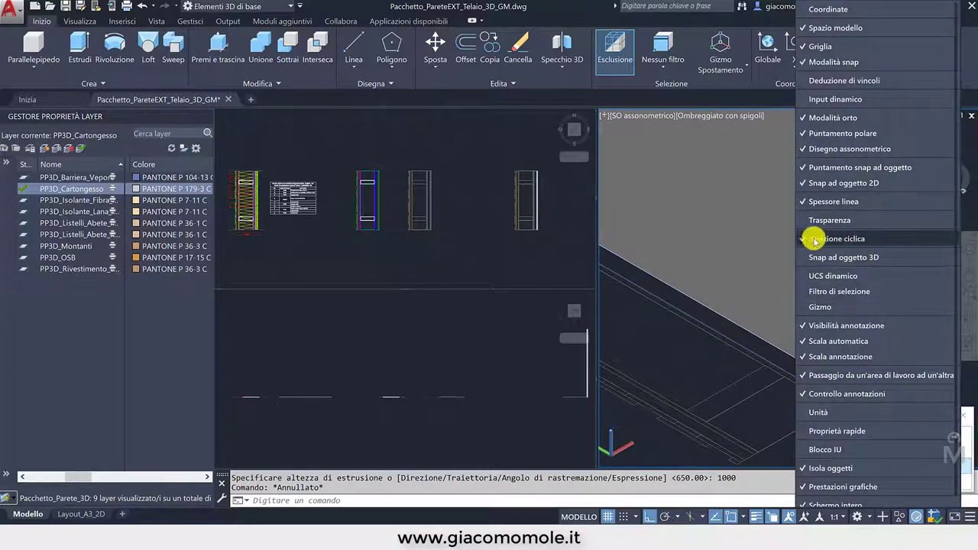
pyautogui.click(784, 452)
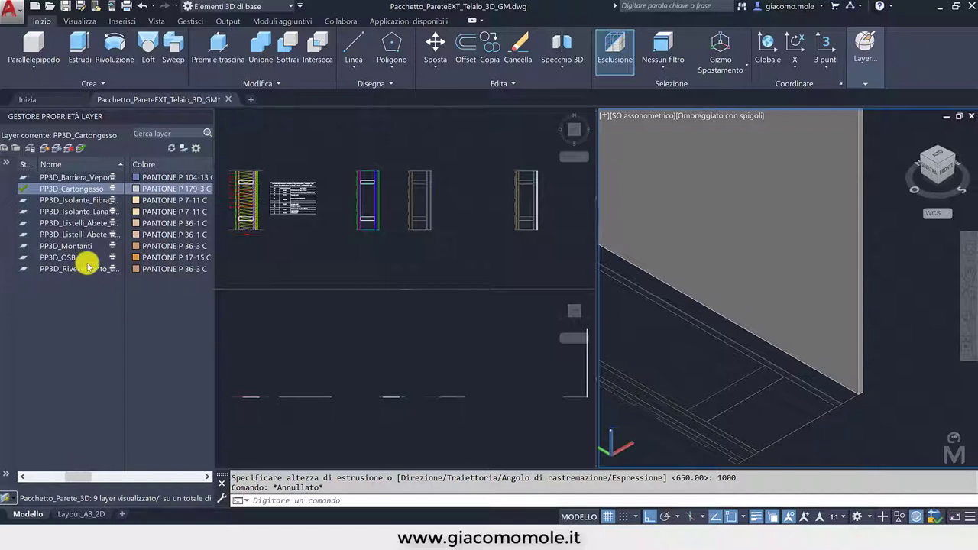
pyautogui.moveTo(125, 163); pyautogui.dragTo(137, 163)
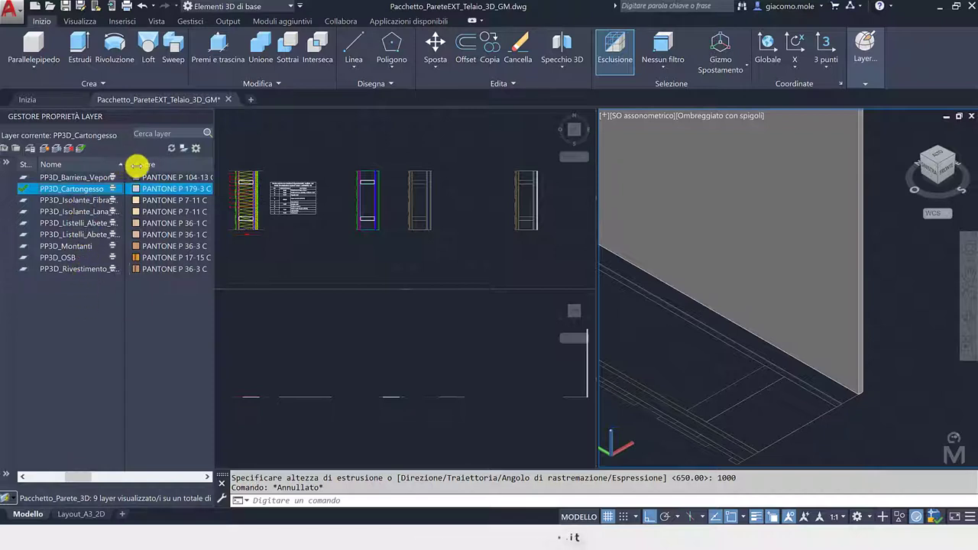
pyautogui.click(90, 223)
pyautogui.doubleClick(74, 225)
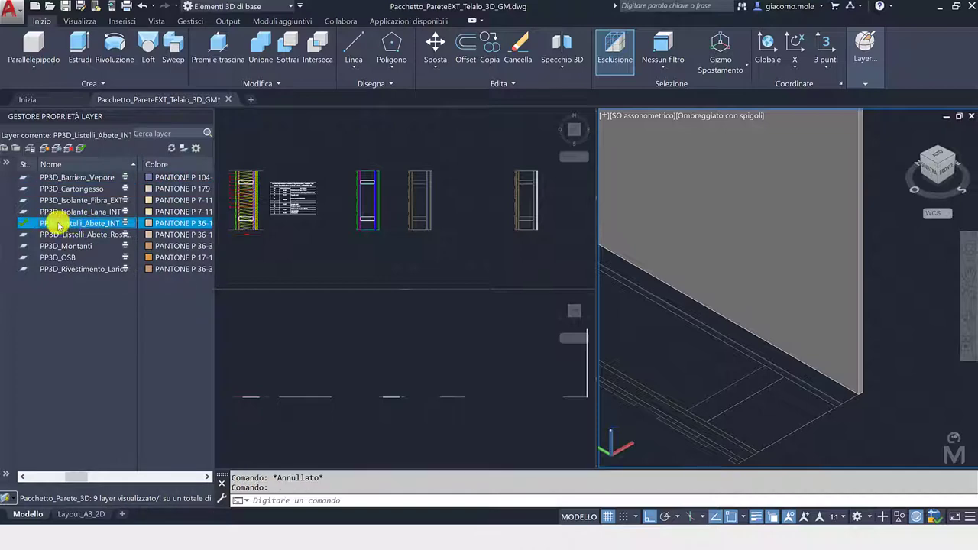
# Zoom into the materials table in the plan viewport and cancel the unfinished extrusion.
pyautogui.click(848, 386)
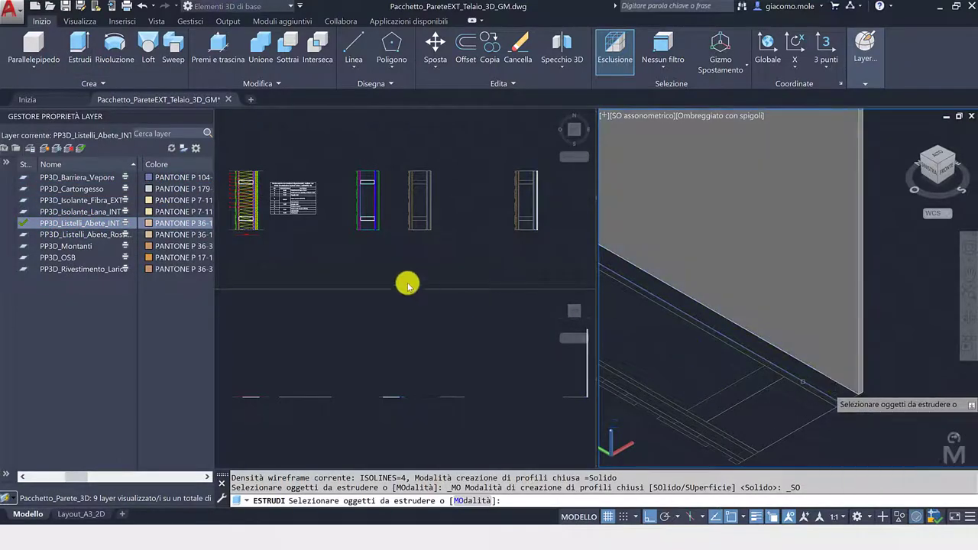
pyautogui.click(320, 250)
pyautogui.scroll(3, 340, 196)
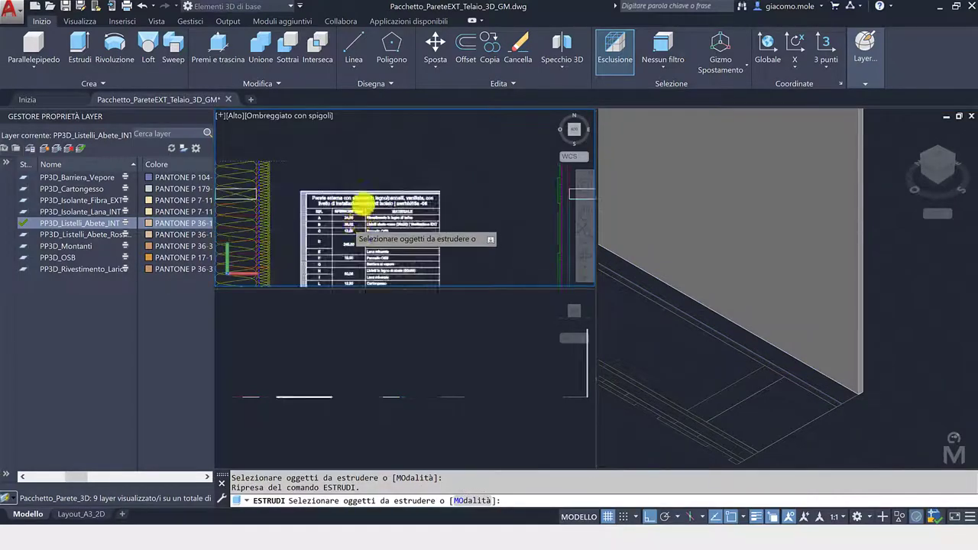
pyautogui.scroll(3, 372, 185)
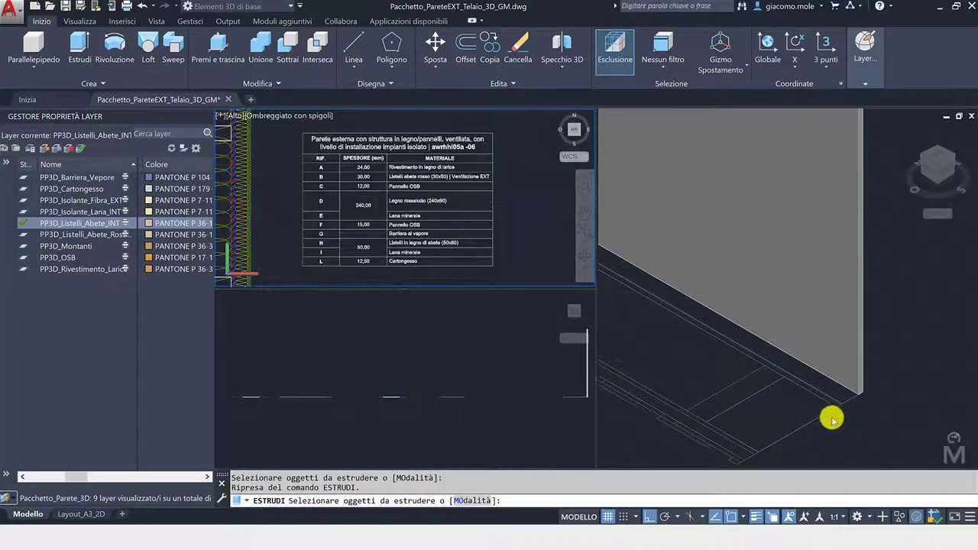
pyautogui.press('Escape')
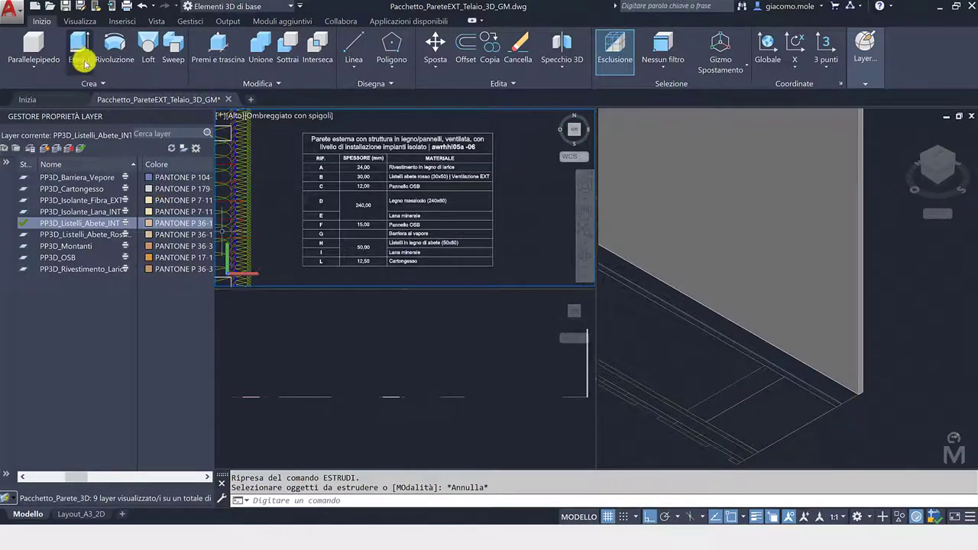
# Extrude the batten outline at the wall base 80 mm into a fir batten solid.
pyautogui.click(80, 48)
pyautogui.click(857, 405)
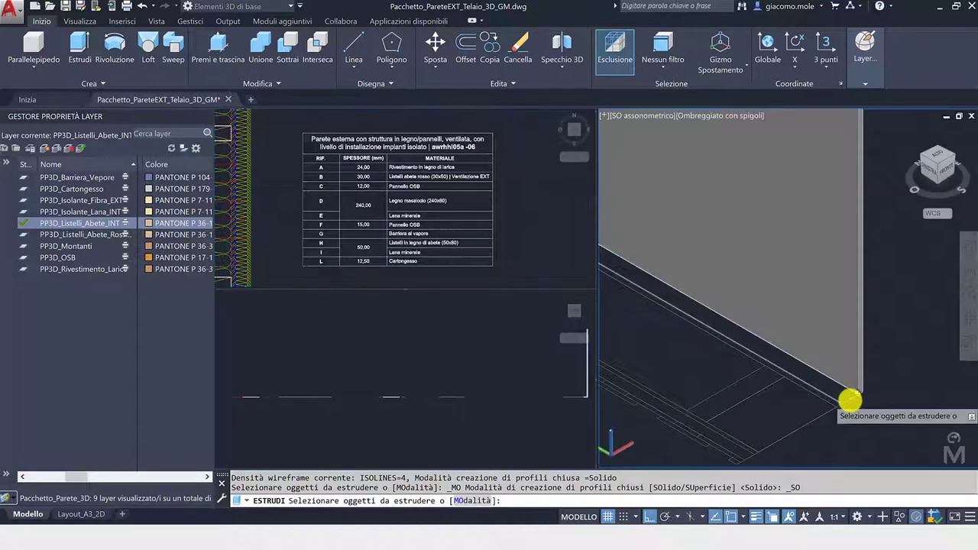
pyautogui.click(856, 404)
pyautogui.click(843, 436)
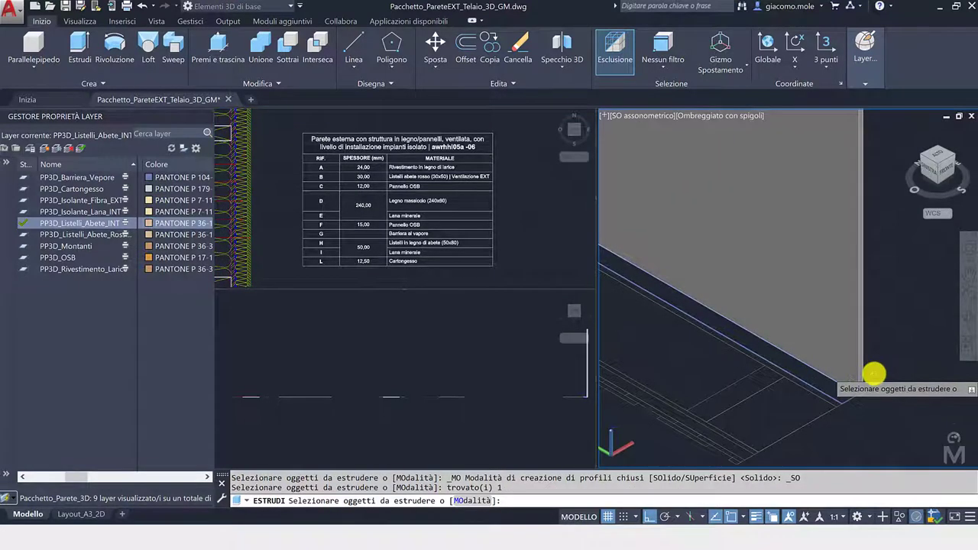
pyautogui.press('Return')
pyautogui.write('80')
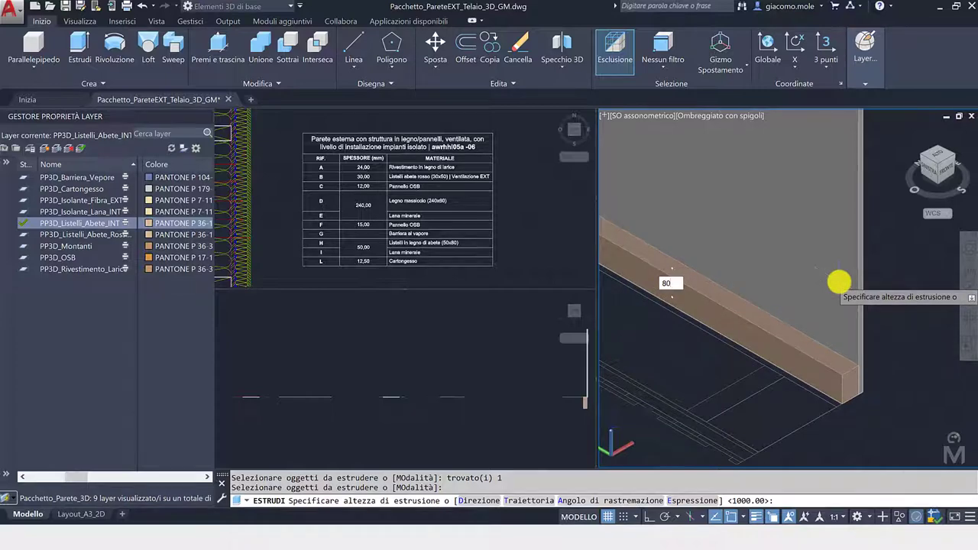
pyautogui.press('Return')
pyautogui.scroll(-3, 851, 323)
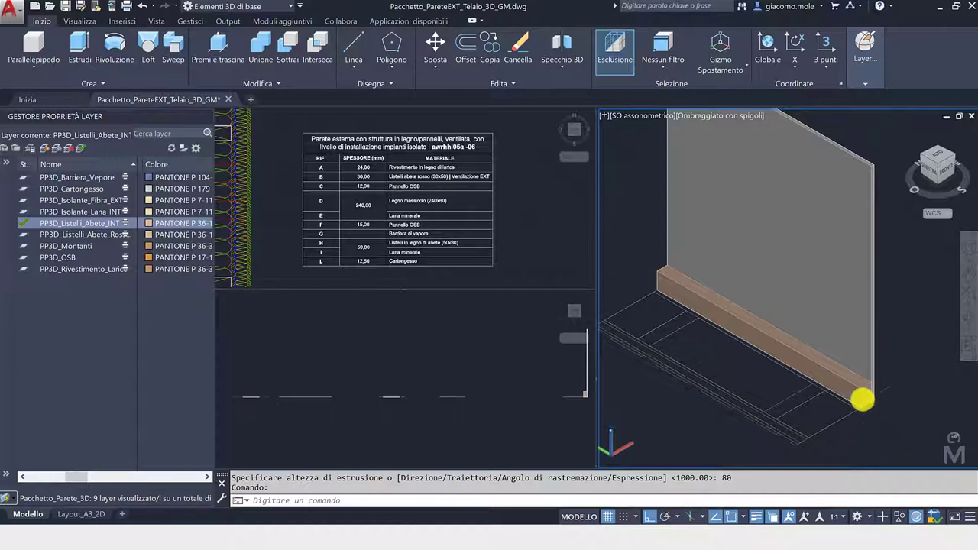
# Move the new batten 100 mm up the wall along Z.
pyautogui.click(861, 399)
pyautogui.click(857, 488)
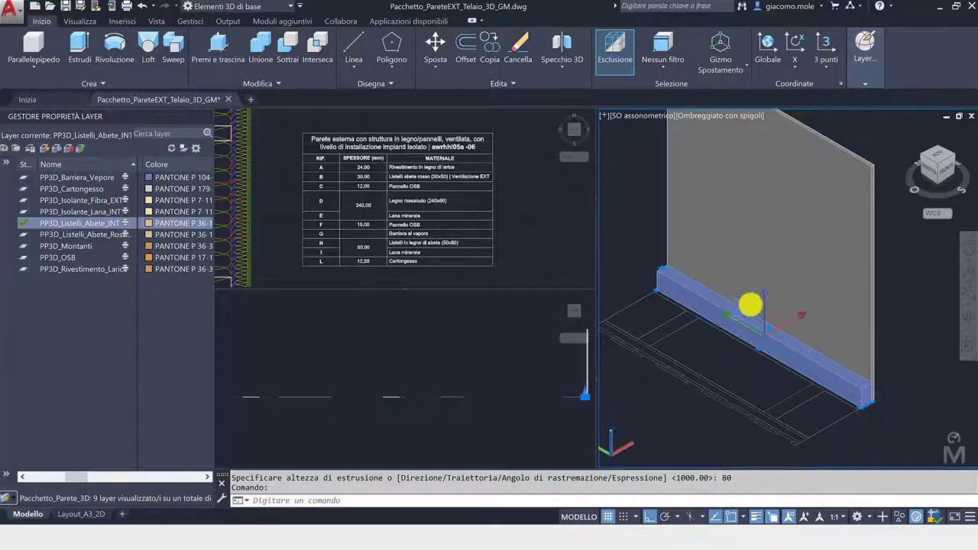
pyautogui.click(766, 327)
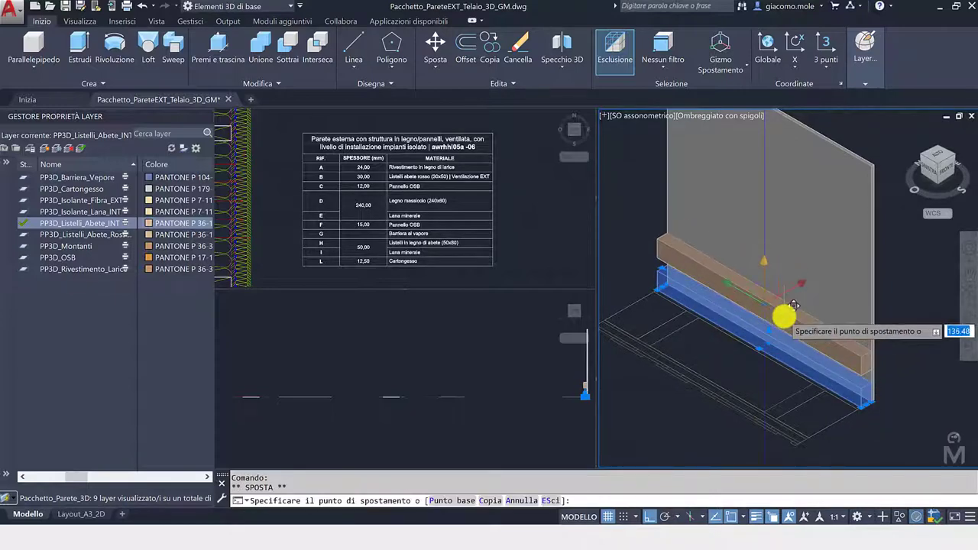
pyautogui.press('Return')
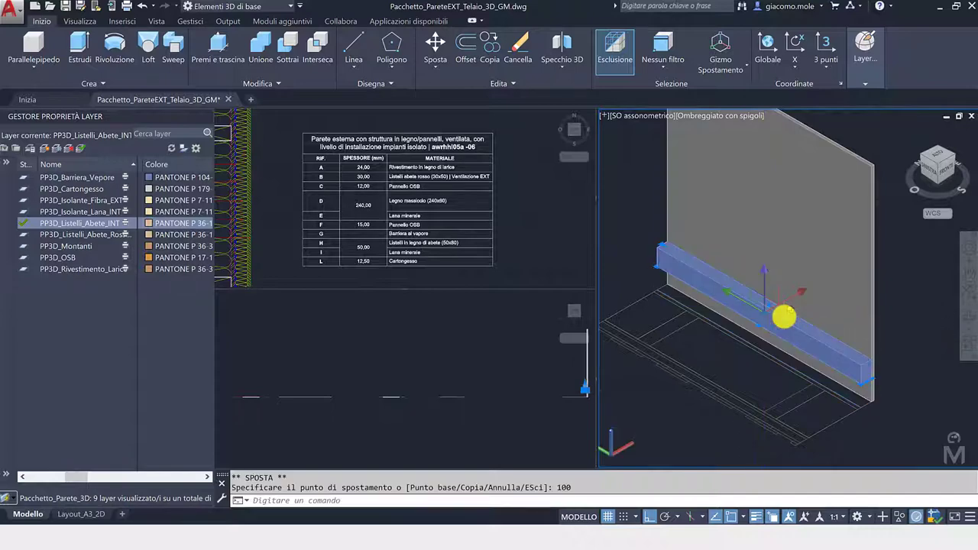
pyautogui.press('Escape')
pyautogui.click(815, 337)
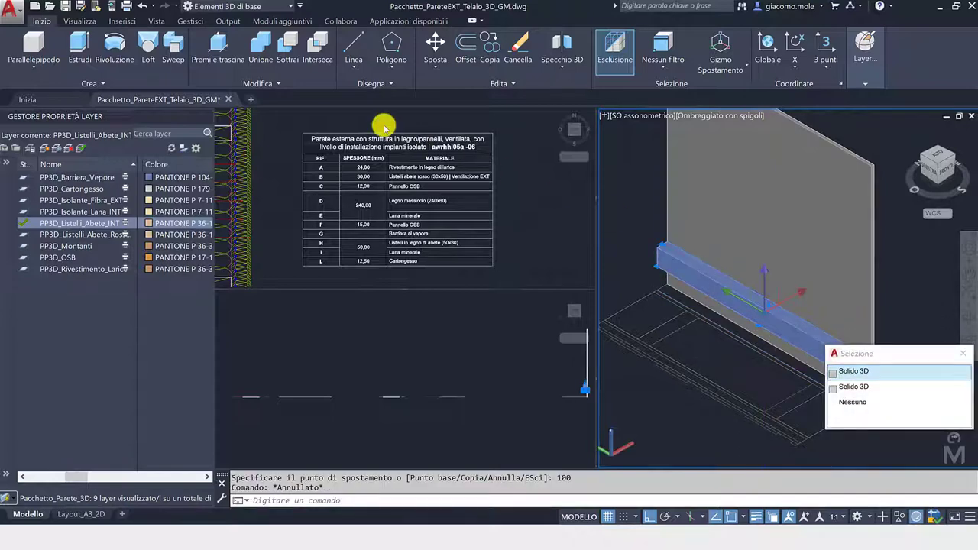
# Copy the batten 600 mm up the wall, then make PP3D_Isolante_Lana_INT the current layer.
pyautogui.click(489, 47)
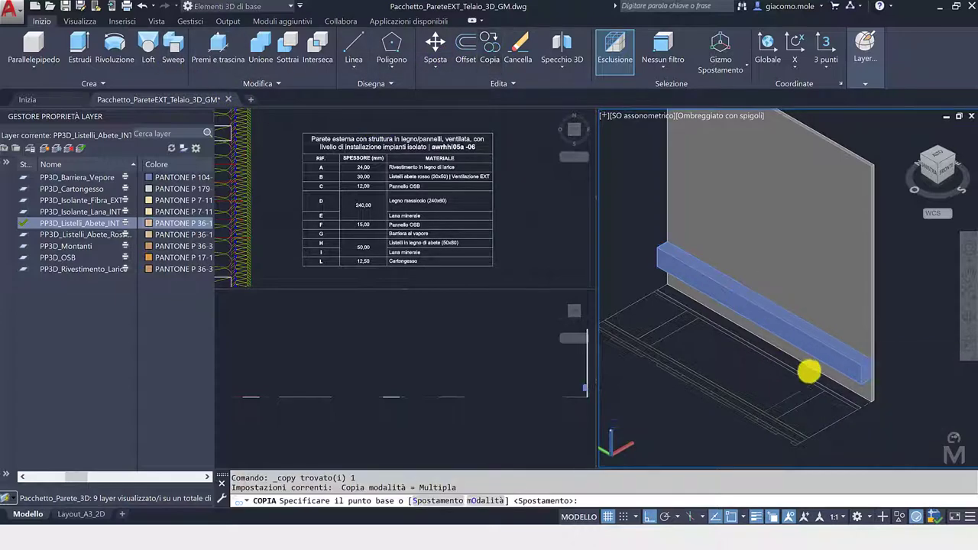
pyautogui.click(862, 375)
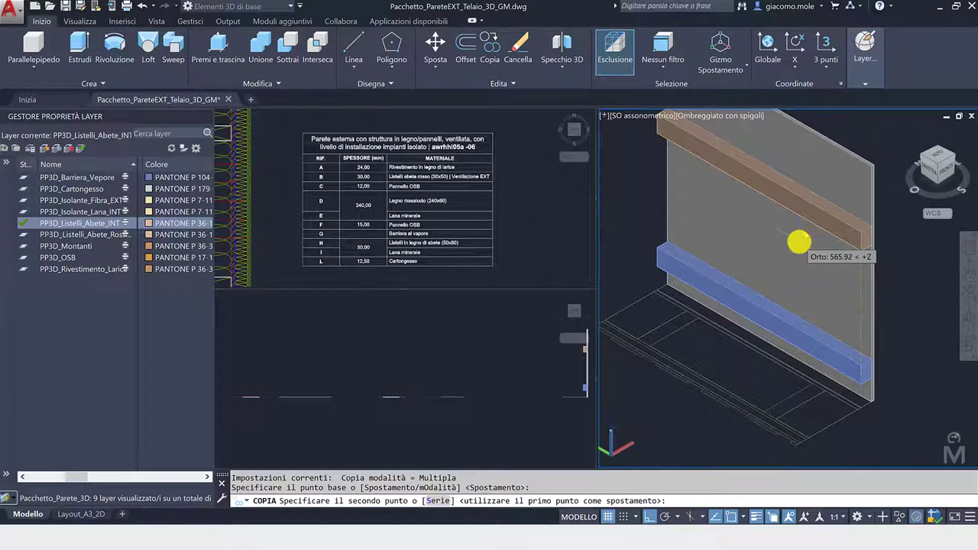
pyautogui.write('800')
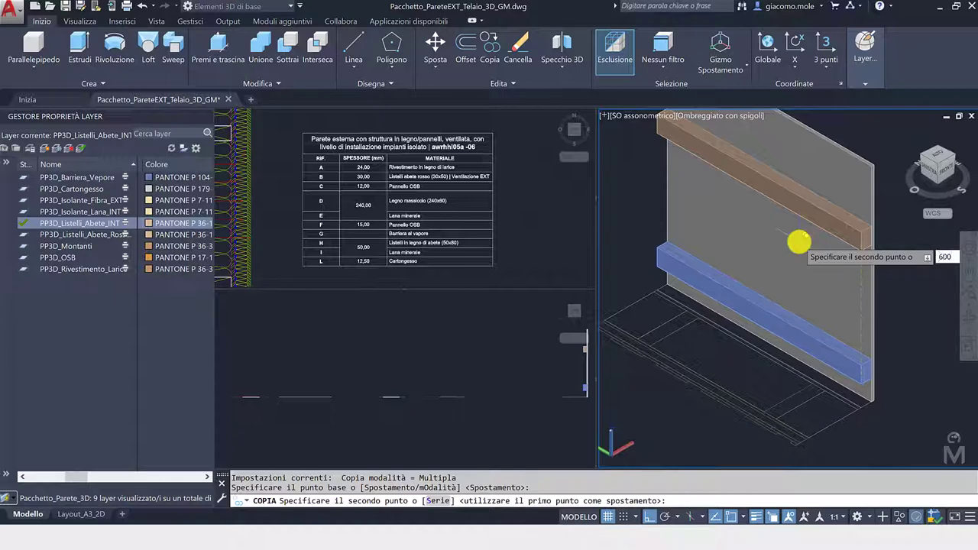
pyautogui.press('Return')
pyautogui.moveTo(798, 241); pyautogui.dragTo(825, 264, button='middle')
pyautogui.press('Return')
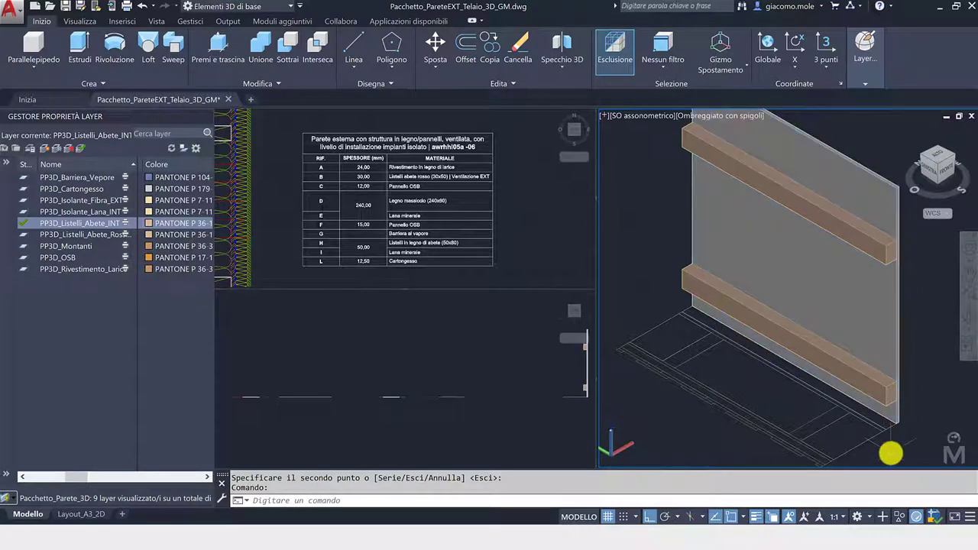
pyautogui.scroll(2, 890, 453)
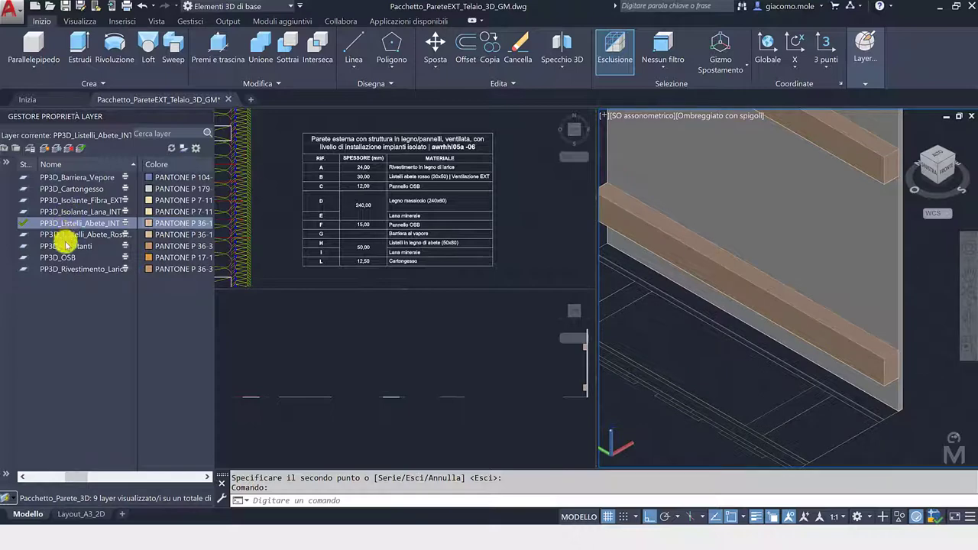
pyautogui.doubleClick(76, 212)
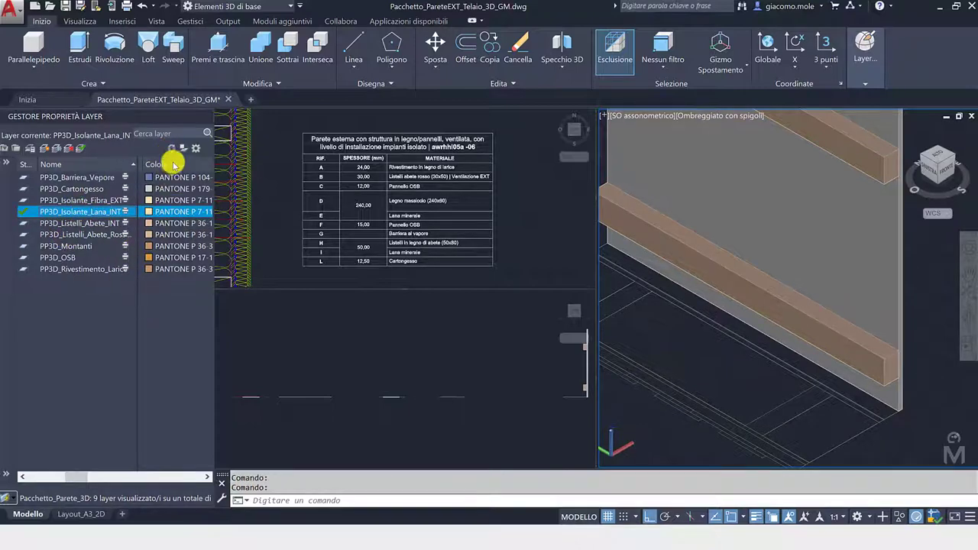
# Start extruding an outline on the wall, then cancel the extrusion.
pyautogui.click(80, 45)
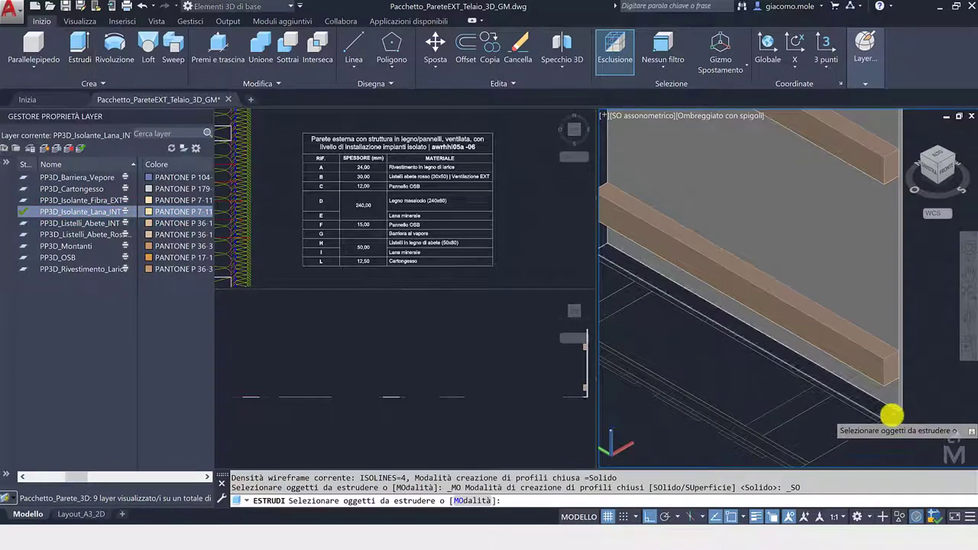
pyautogui.click(891, 415)
pyautogui.press('Return')
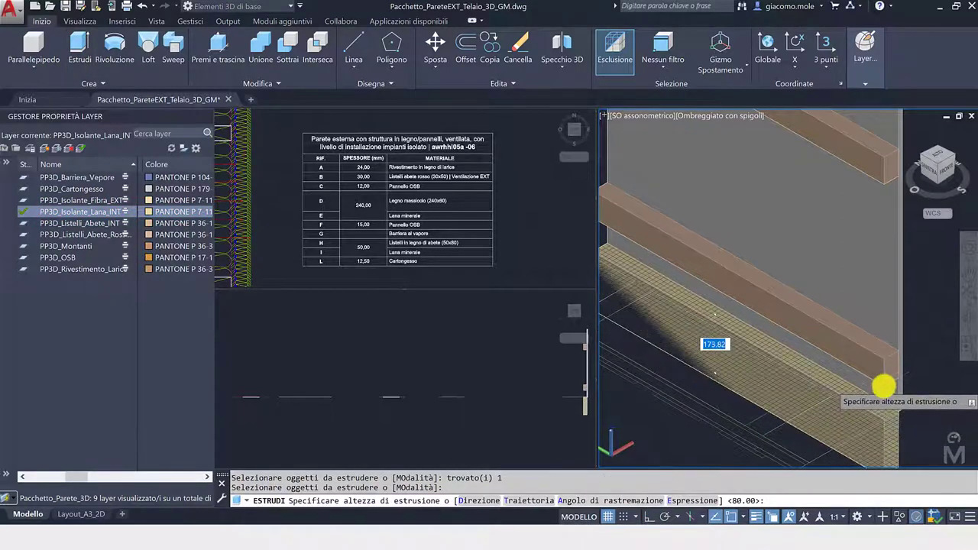
pyautogui.press('Escape')
pyautogui.scroll(-3, 894, 405)
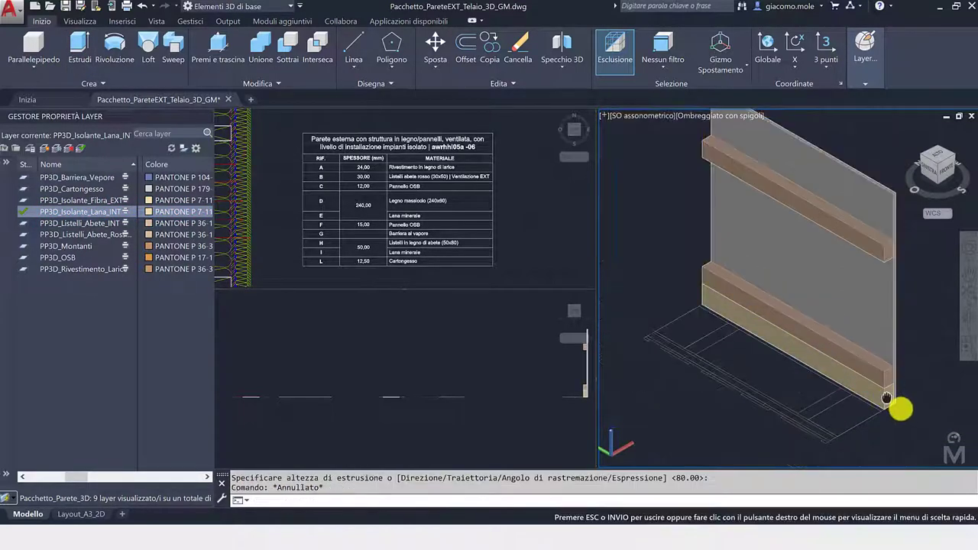
pyautogui.scroll(1, 896, 406)
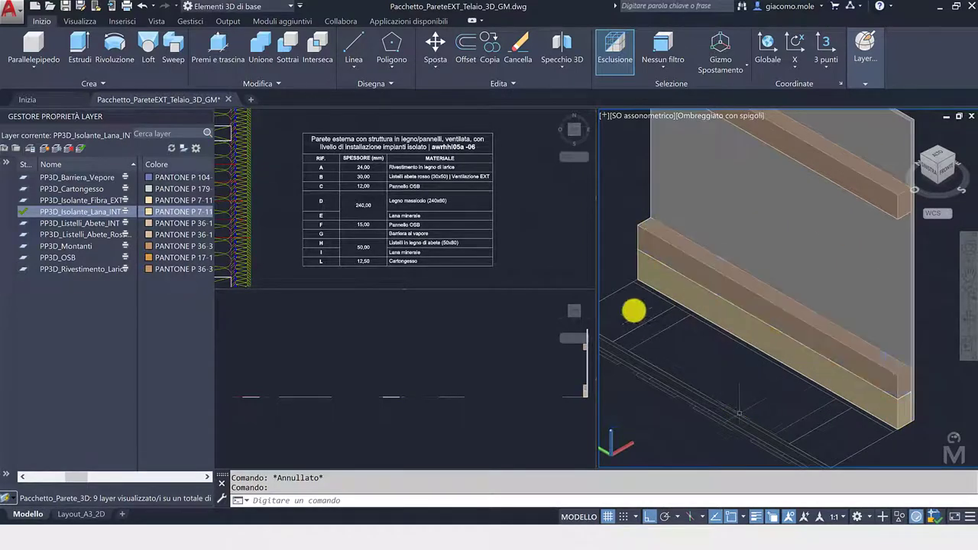
# Draw a mineral-wool box solid filling the wall face between the battens.
pyautogui.click(35, 47)
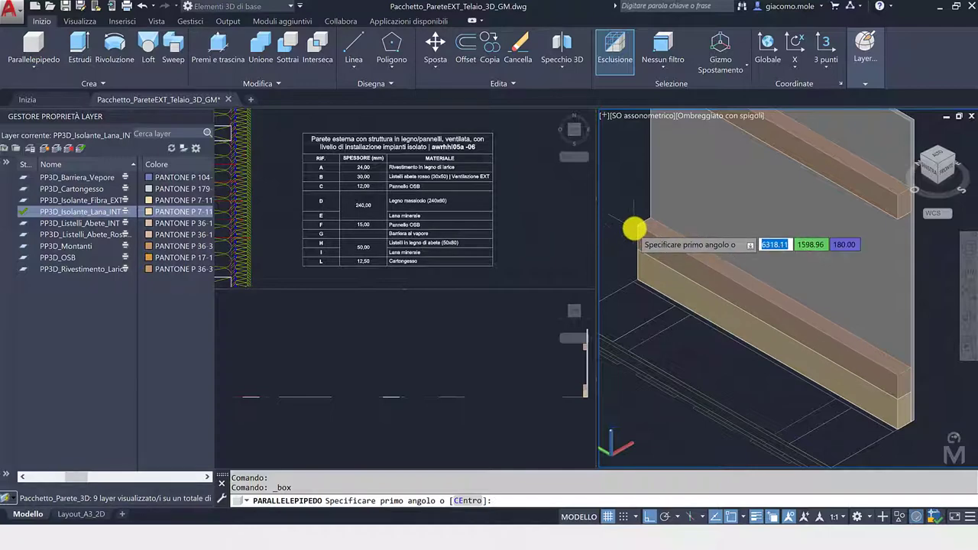
pyautogui.click(634, 226)
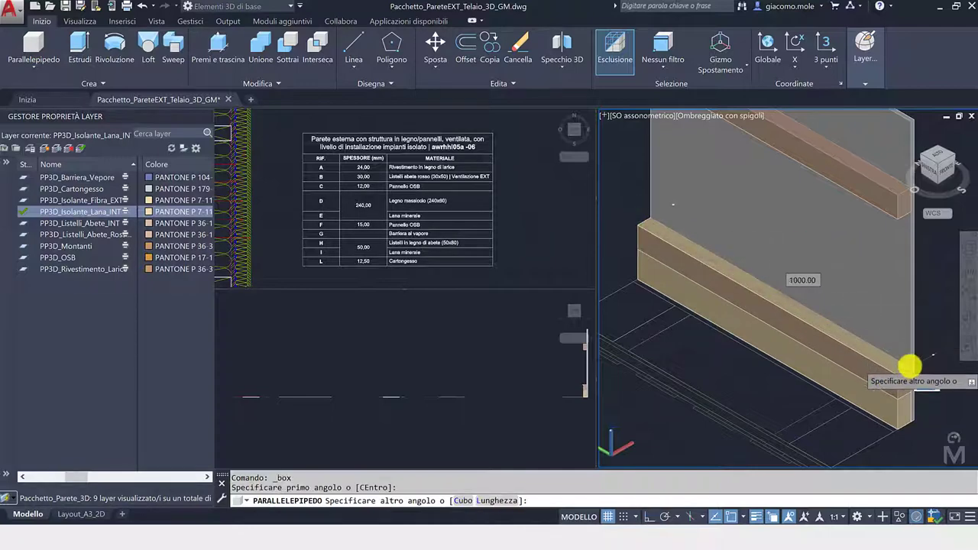
pyautogui.click(906, 367)
pyautogui.click(886, 252)
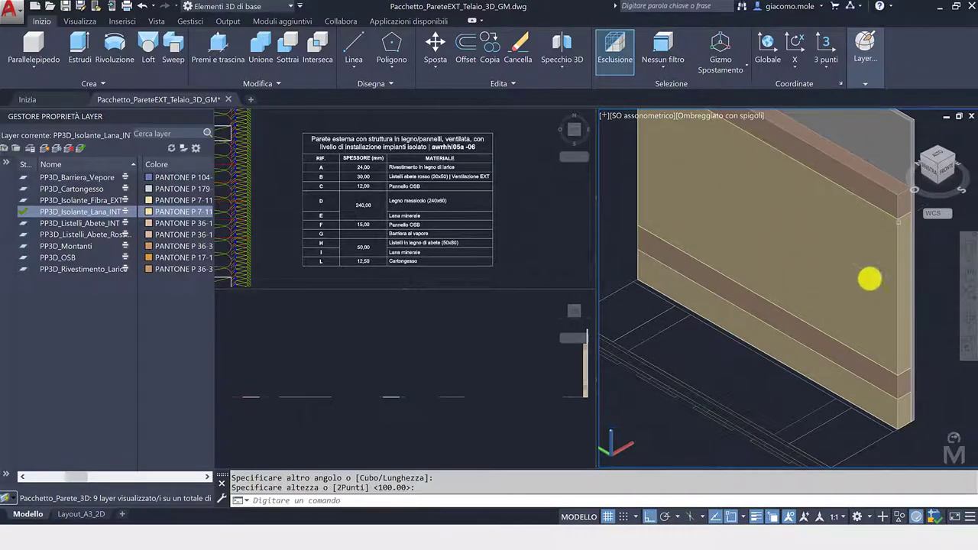
pyautogui.scroll(-2, 848, 284)
pyautogui.scroll(3, 784, 166)
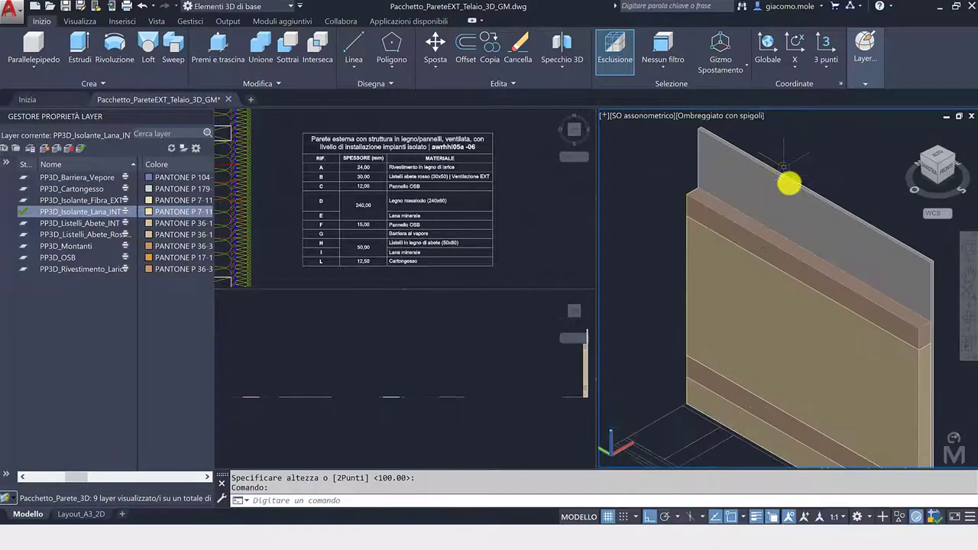
# Add a second 150 mm high insulation box above the top batten.
pyautogui.click(34, 46)
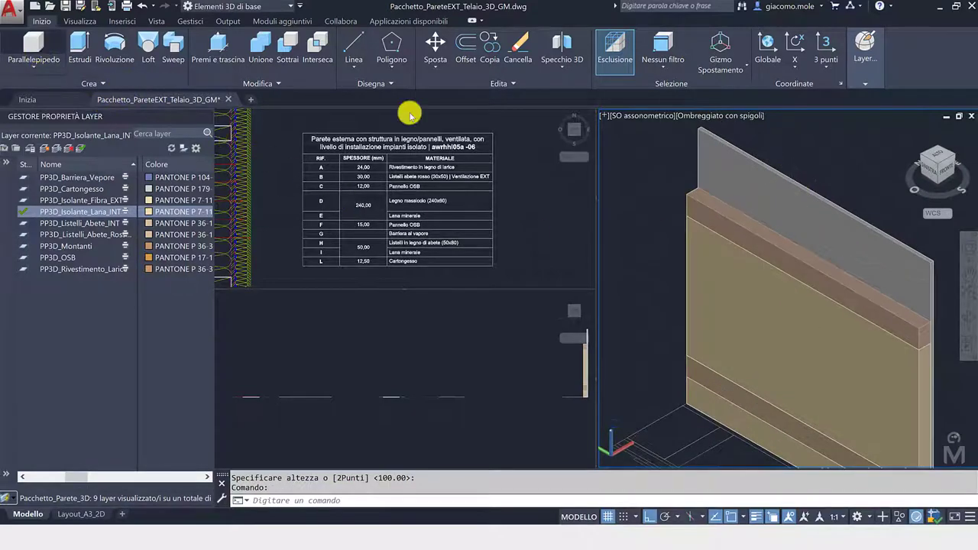
pyautogui.click(685, 195)
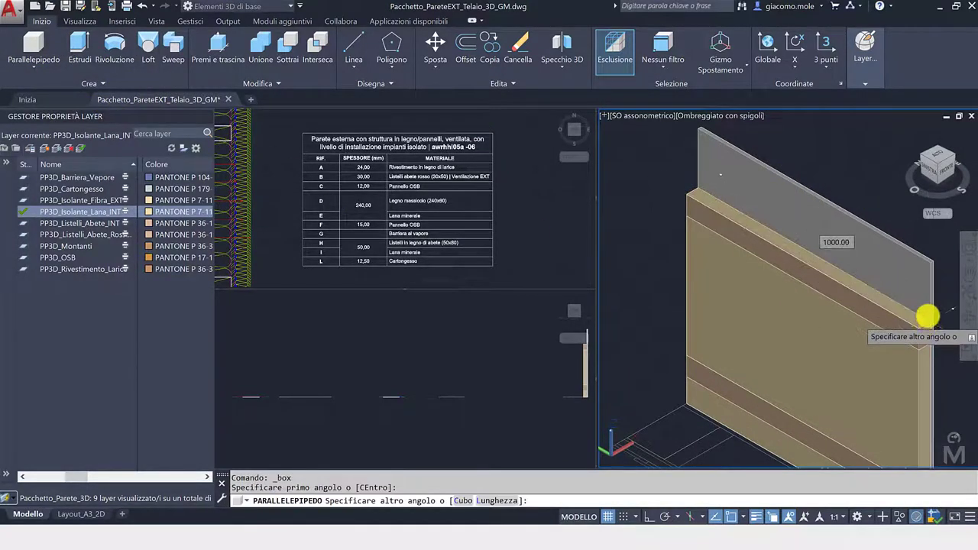
pyautogui.click(925, 323)
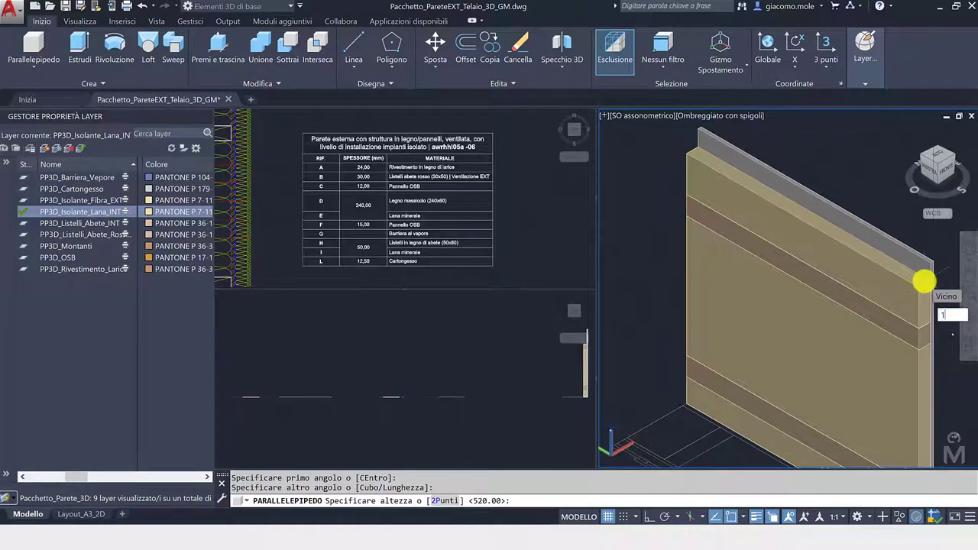
pyautogui.write('50')
pyautogui.press('Return')
pyautogui.press('Escape')
pyautogui.scroll(-2, 848, 294)
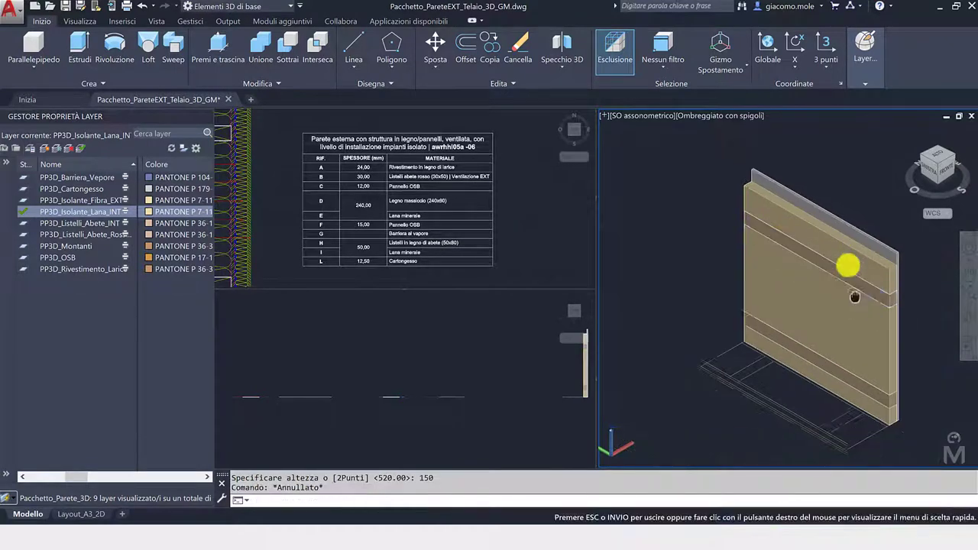
pyautogui.moveTo(854, 296); pyautogui.dragTo(856, 285, button='middle')
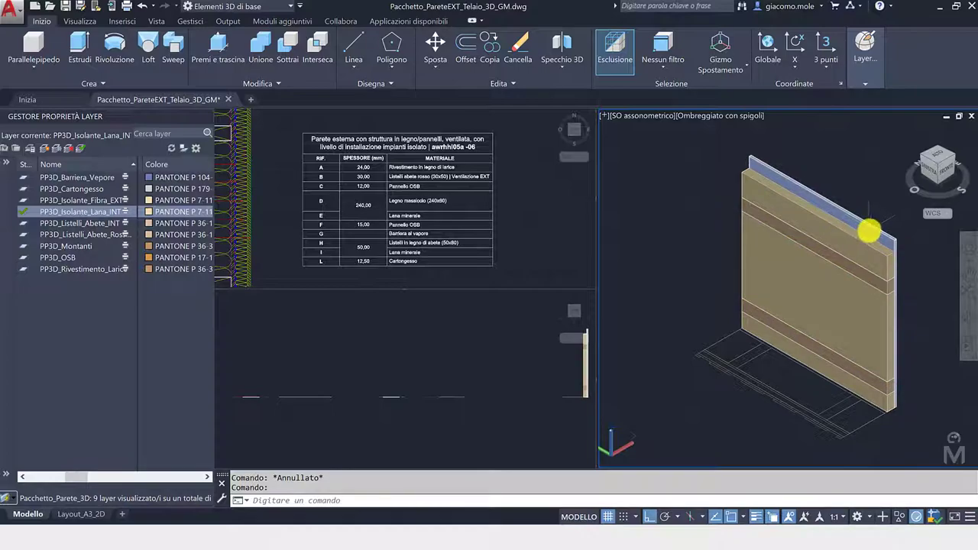
# Compare the wall against the online dataholz layer table in Chrome, then return to the drawing.
pyautogui.press('Escape')
pyautogui.click(397, 524)
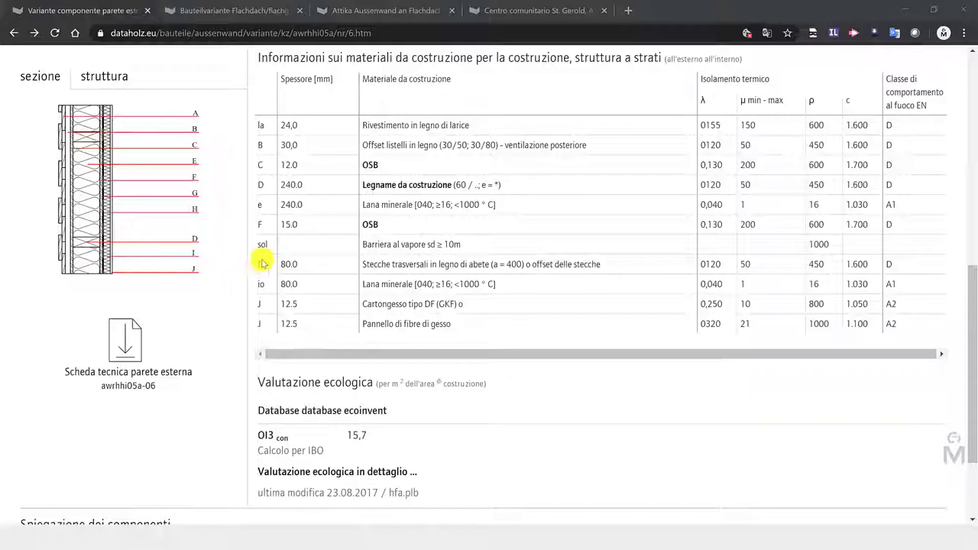
pyautogui.scroll(1, 182, 155)
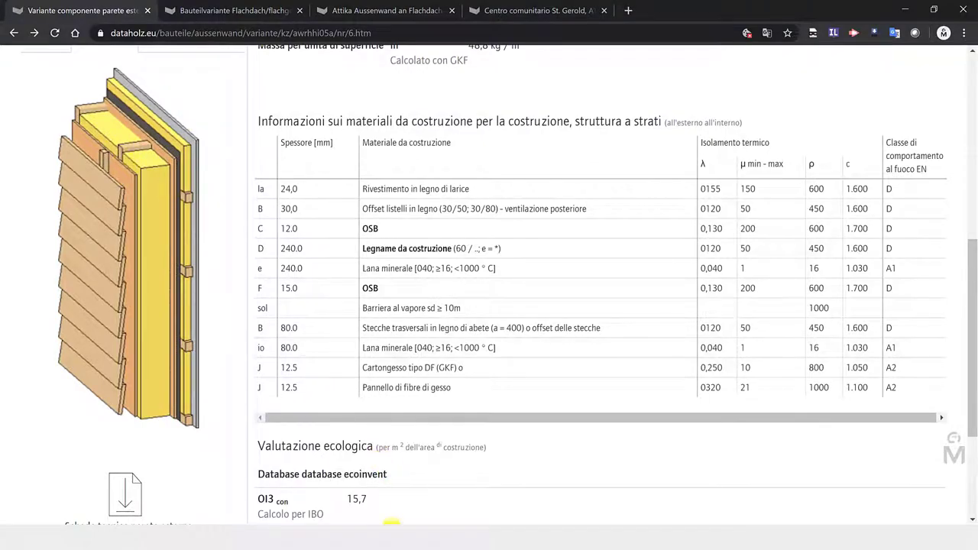
pyautogui.click(391, 524)
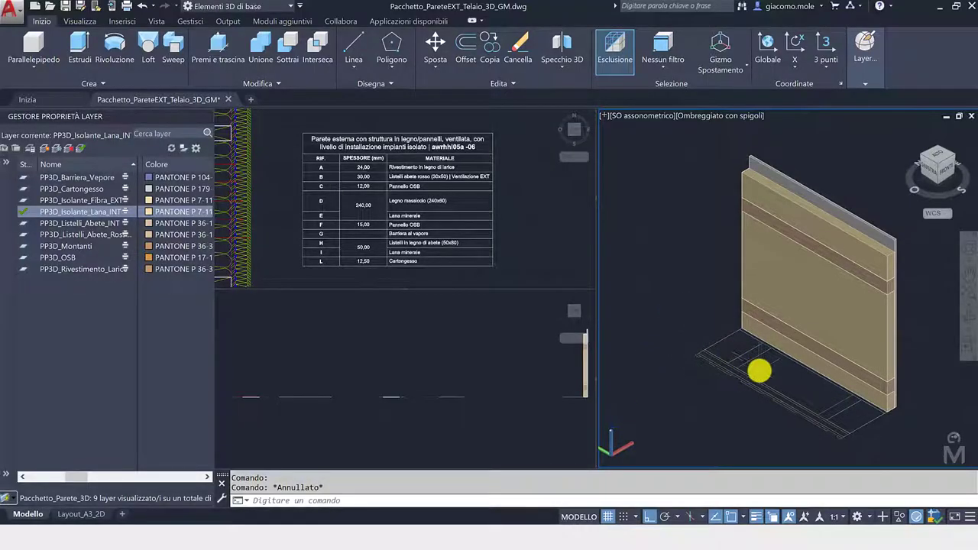
# Make PP3D_Barriera_Vapore the current layer.
pyautogui.scroll(3, 897, 430)
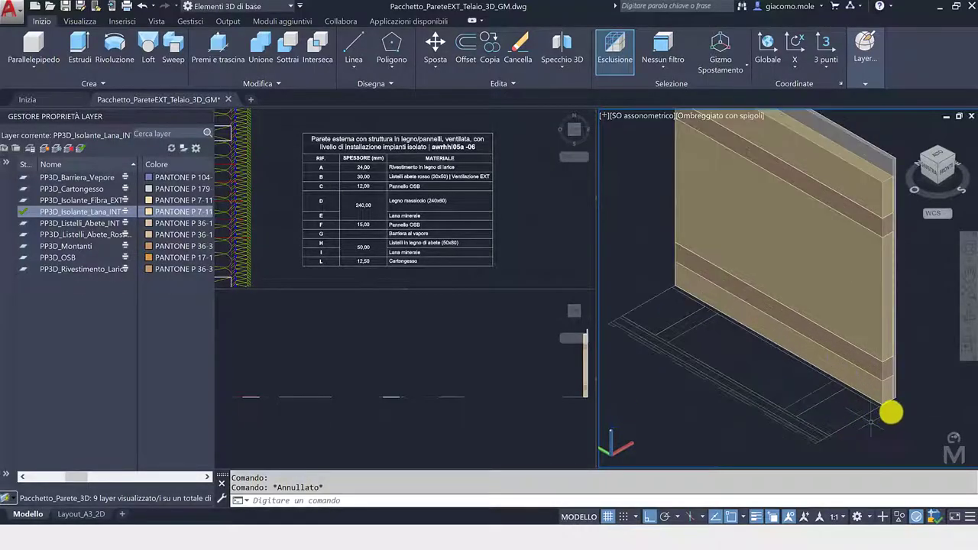
pyautogui.scroll(3, 891, 412)
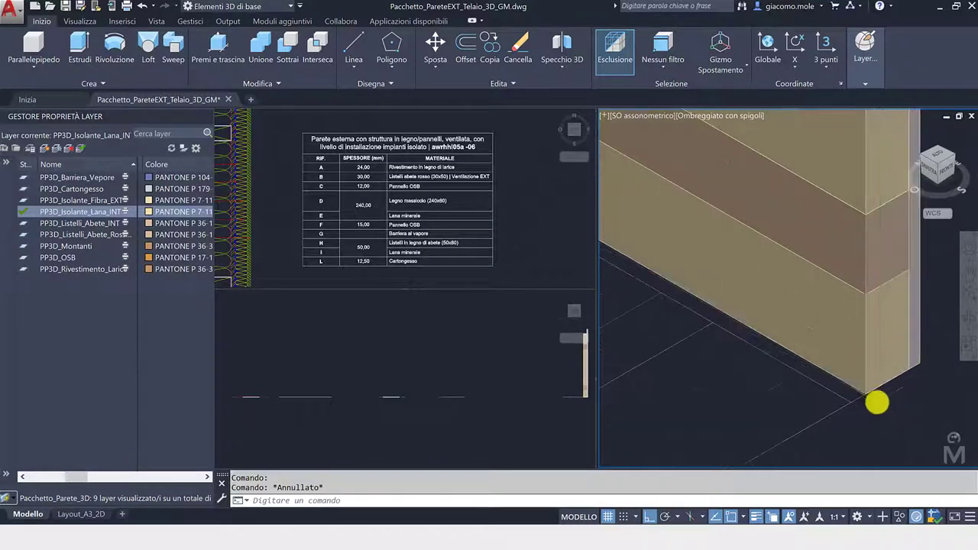
pyautogui.doubleClick(102, 179)
# Extrude the vapour barrier profile at the wall base 900 high.
pyautogui.click(80, 44)
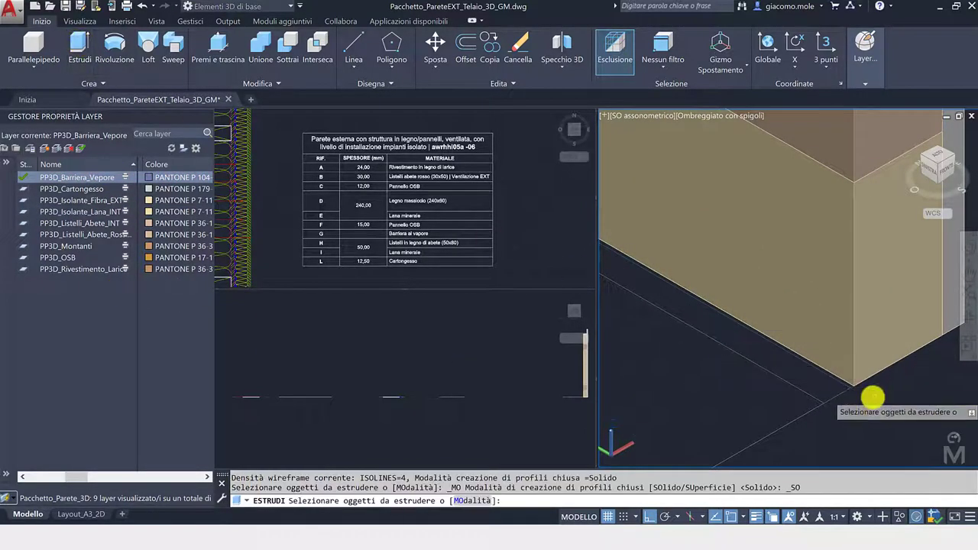
pyautogui.scroll(2, 872, 397)
pyautogui.click(811, 371)
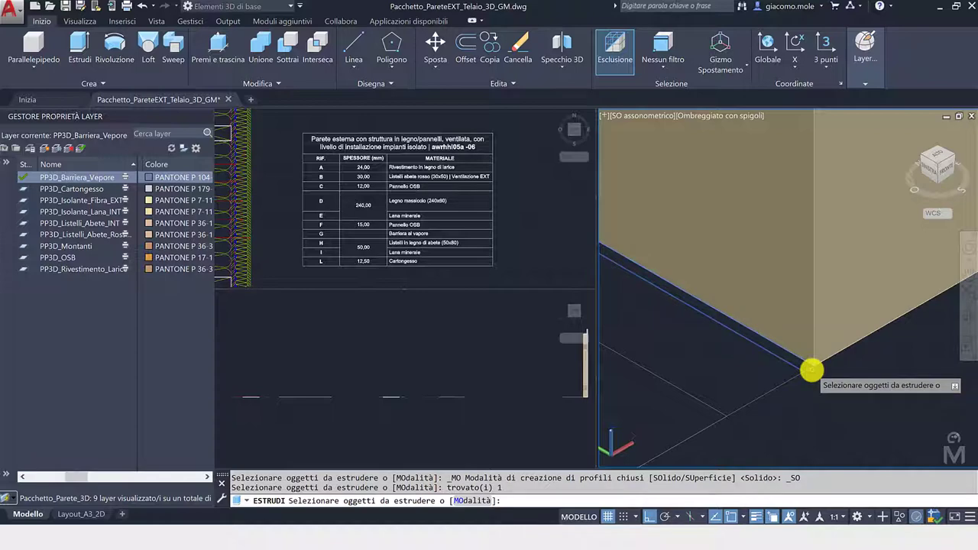
pyautogui.press('Return')
pyautogui.scroll(-3, 808, 359)
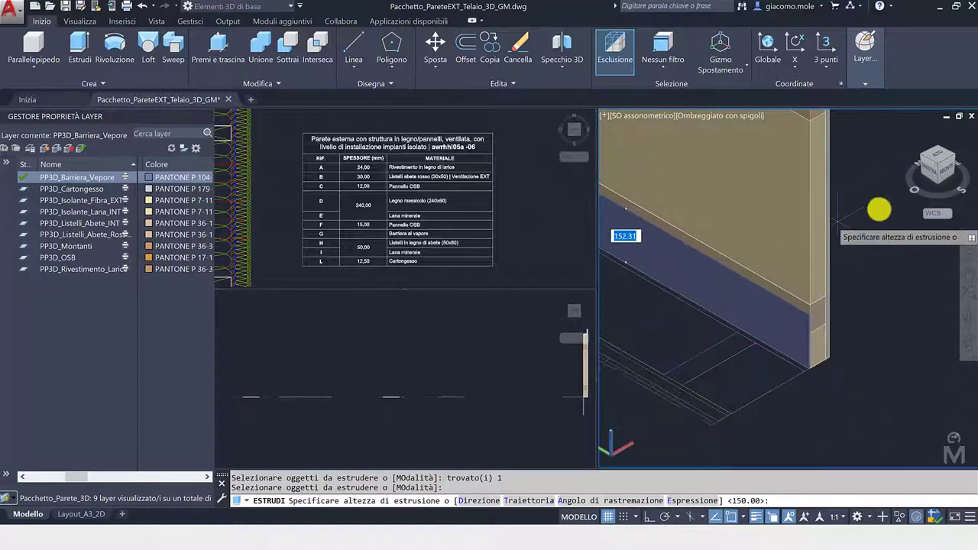
pyautogui.scroll(-3, 827, 252)
pyautogui.write('9')
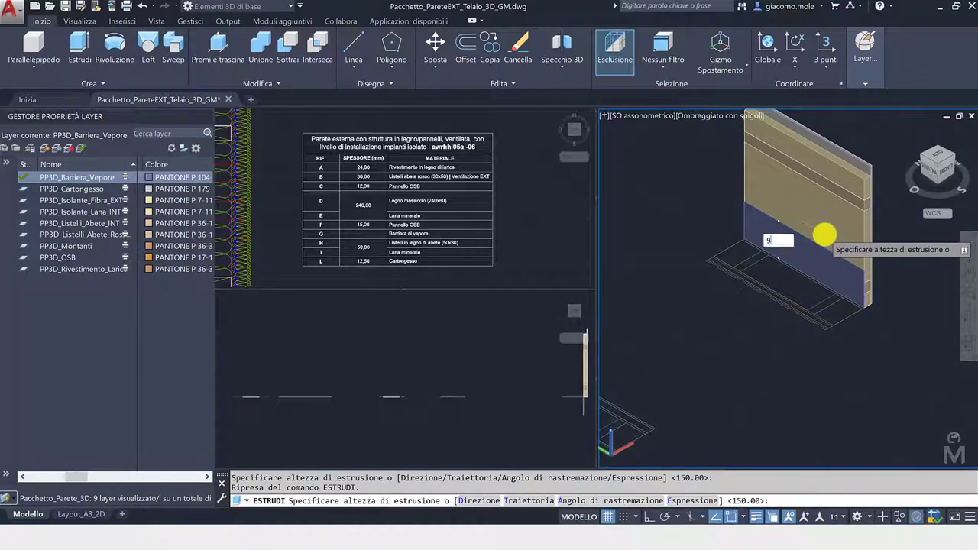
pyautogui.write('00')
pyautogui.press('Return')
pyautogui.press('Escape')
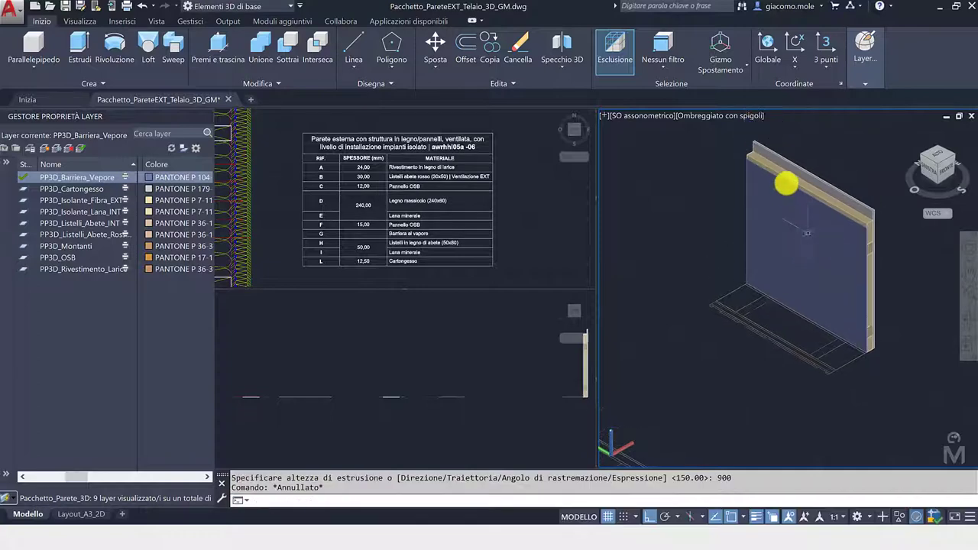
pyautogui.click(786, 166)
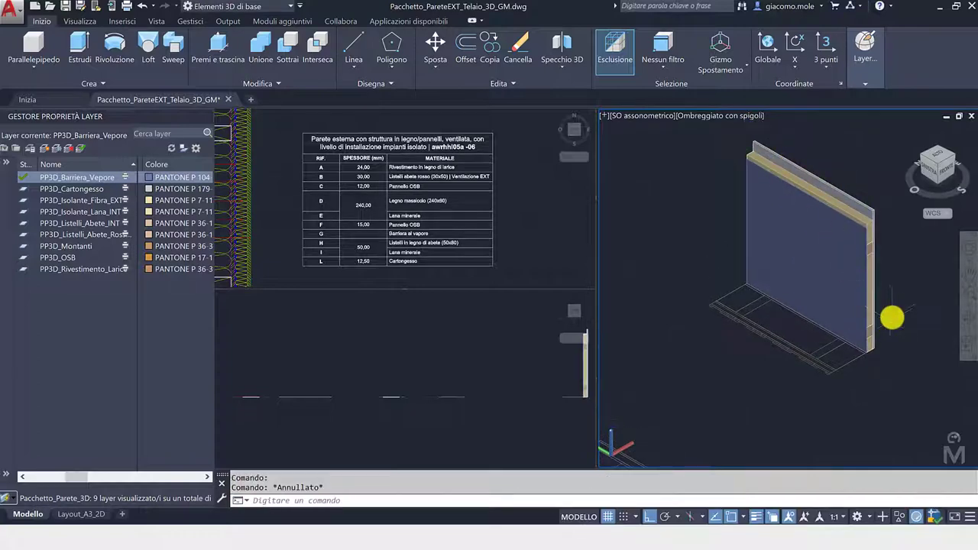
pyautogui.scroll(5, 881, 334)
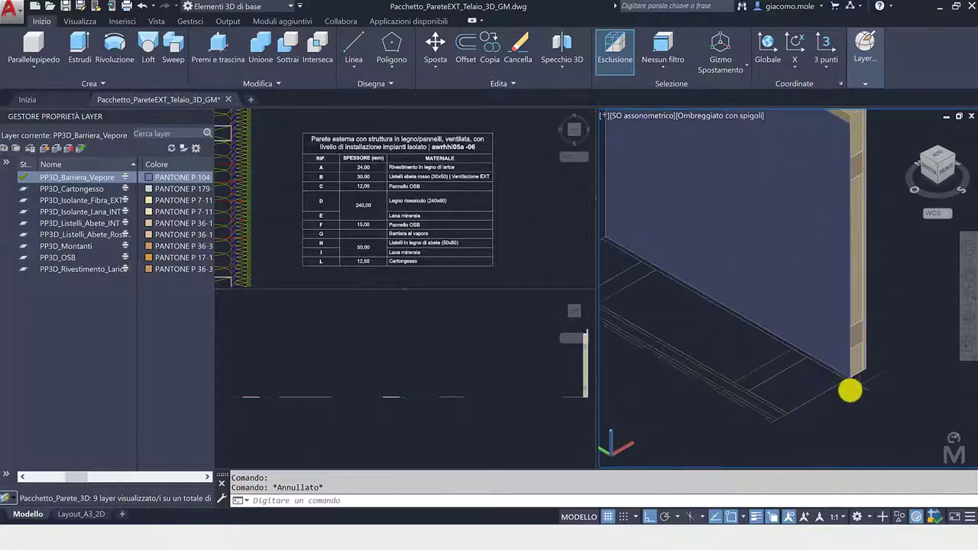
# On layer PP3D_OSB, extrude the OSB profile at the wall base 850 high.
pyautogui.doubleClick(77, 258)
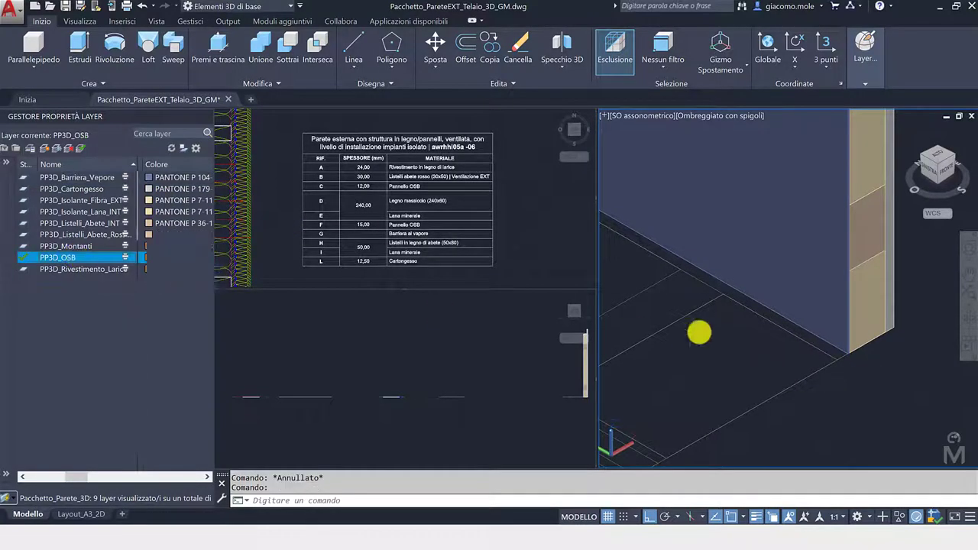
pyautogui.click(79, 45)
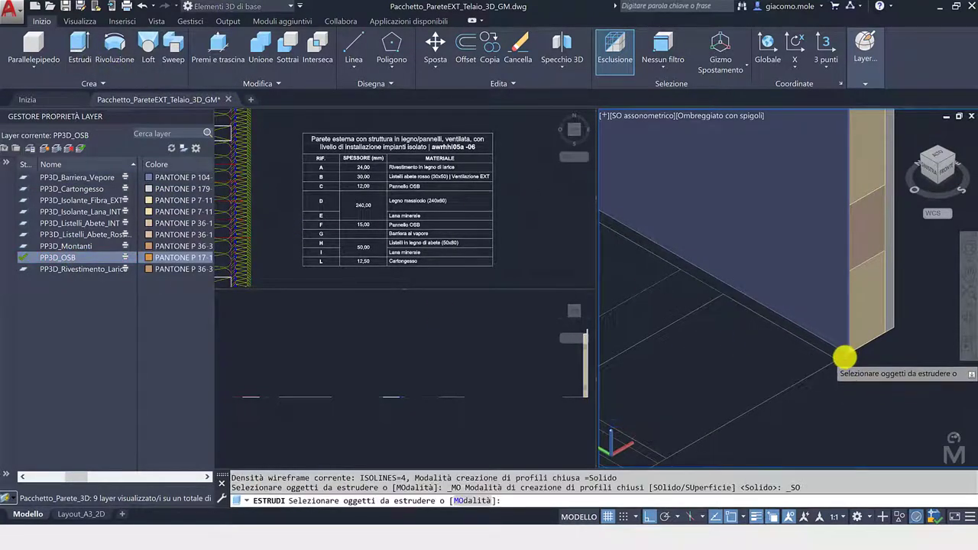
pyautogui.click(843, 354)
pyautogui.press('Return')
pyautogui.scroll(-3, 834, 316)
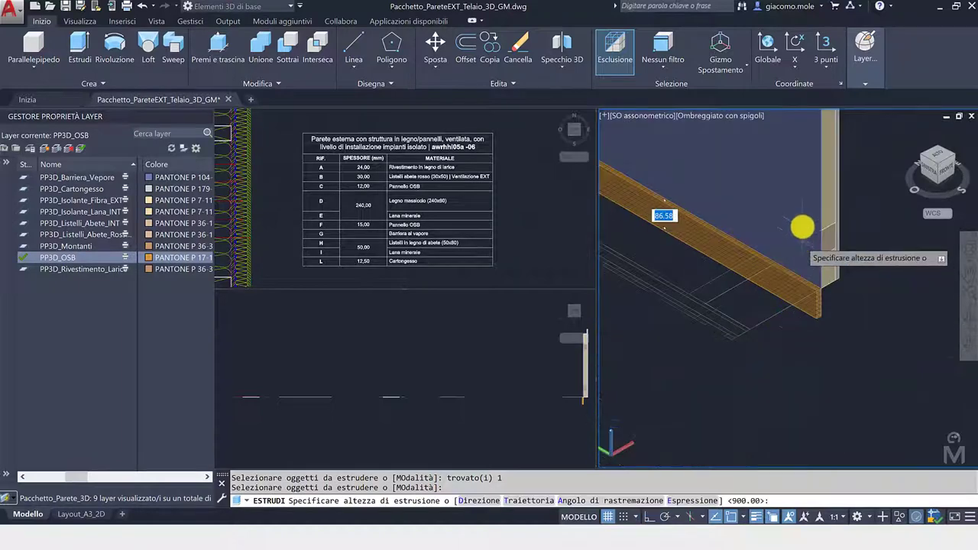
pyautogui.scroll(-2, 803, 224)
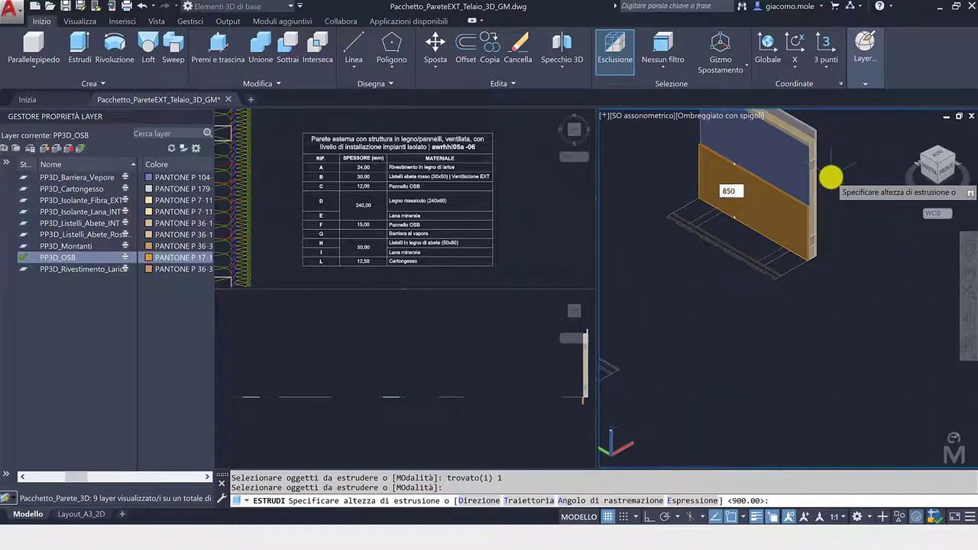
pyautogui.press('Escape')
pyautogui.moveTo(757, 277); pyautogui.dragTo(792, 331, button='middle')
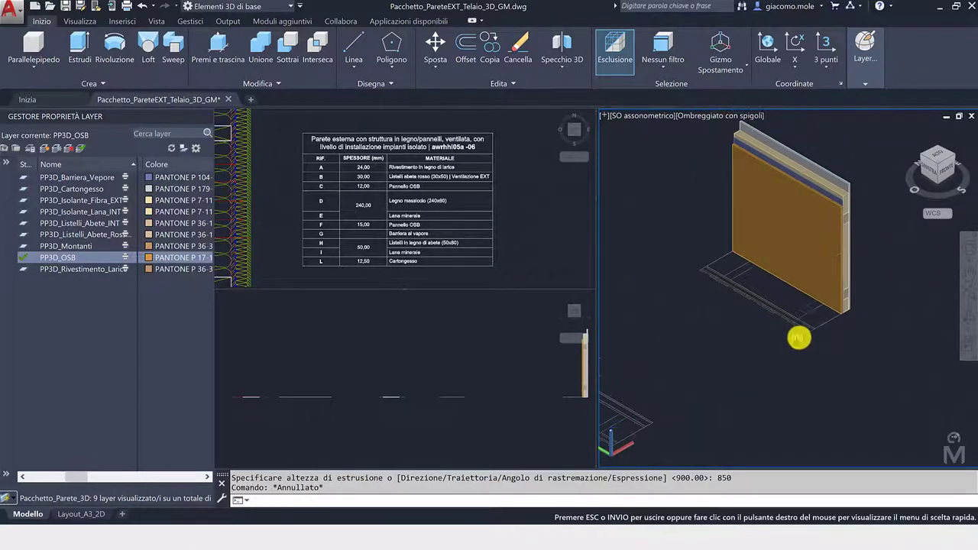
pyautogui.scroll(3, 805, 312)
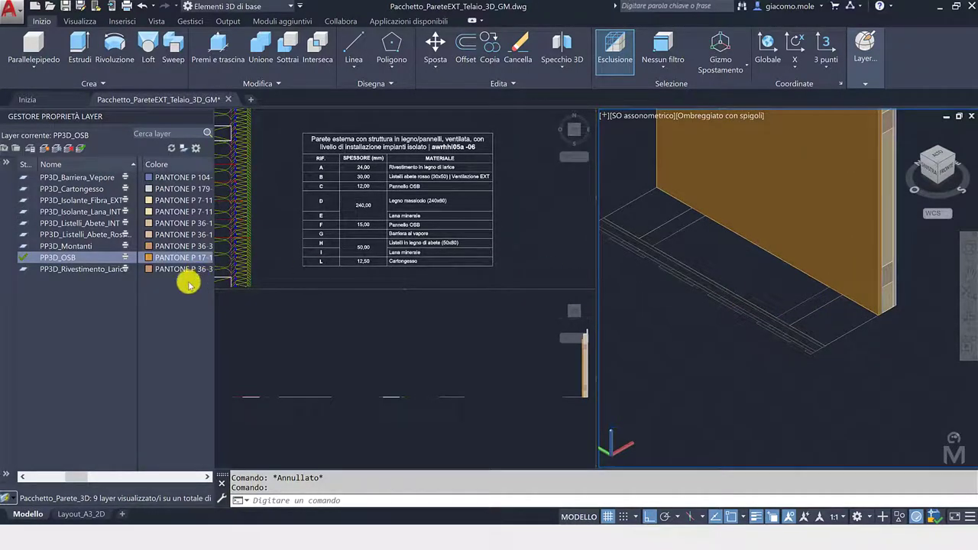
# On layer PP3D_Montanti, extrude both stud profiles 850 high into timber studs.
pyautogui.doubleClick(76, 246)
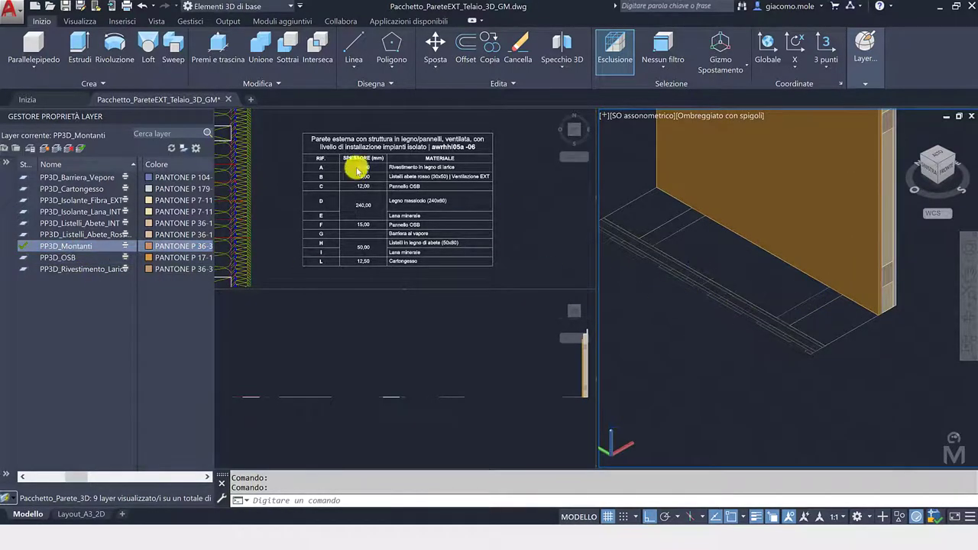
pyautogui.click(81, 48)
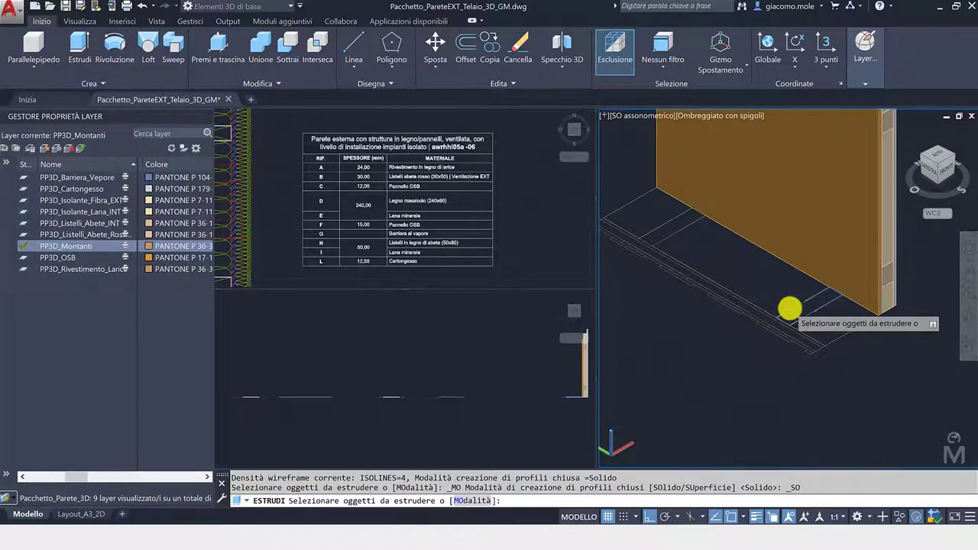
pyautogui.click(789, 309)
pyautogui.click(810, 341)
pyautogui.click(667, 248)
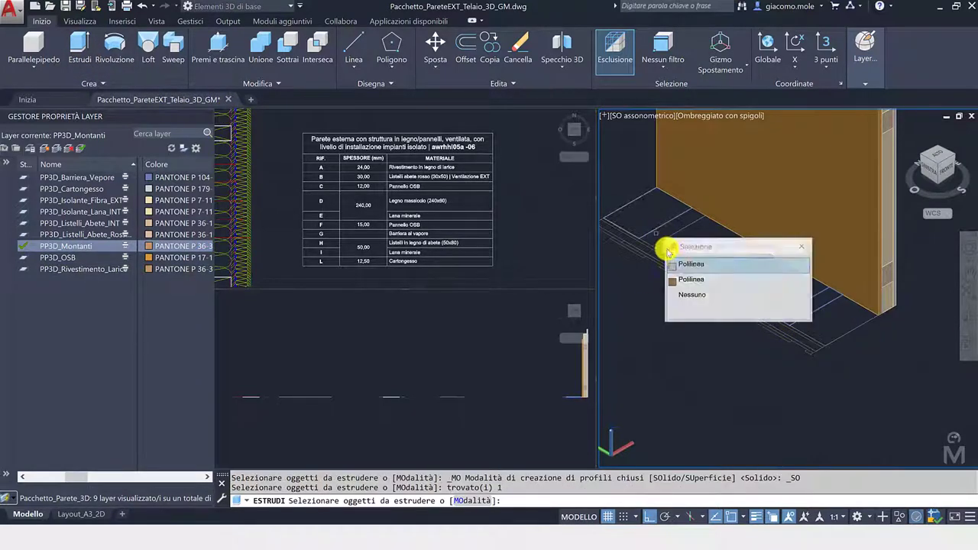
pyautogui.click(690, 278)
pyautogui.scroll(-4, 713, 251)
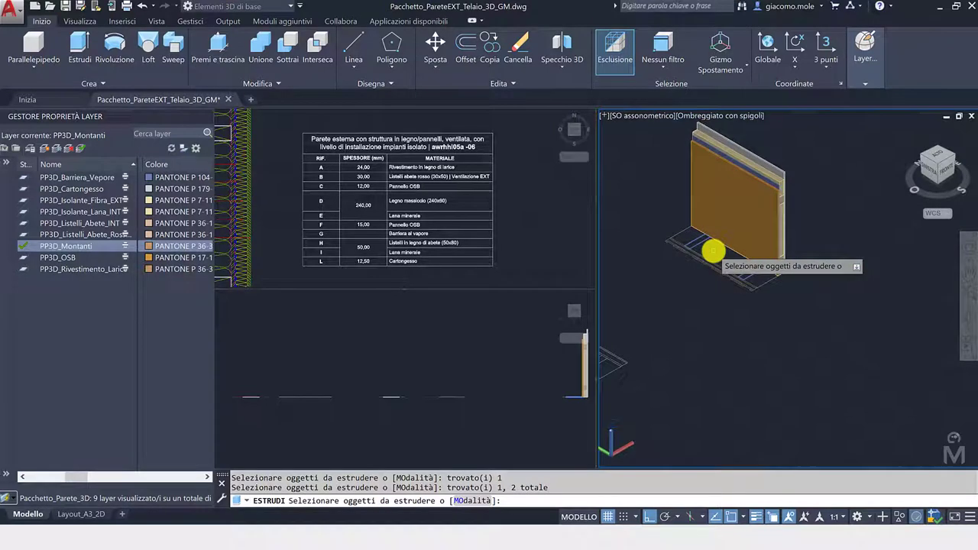
pyautogui.press('Return')
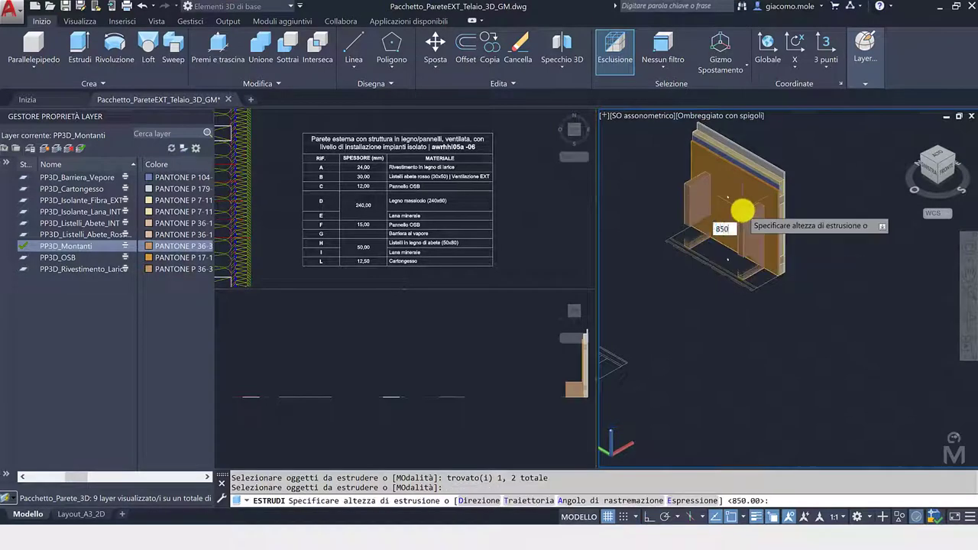
pyautogui.press('Return')
pyautogui.press('Escape')
pyautogui.scroll(2, 703, 312)
pyautogui.scroll(2, 699, 336)
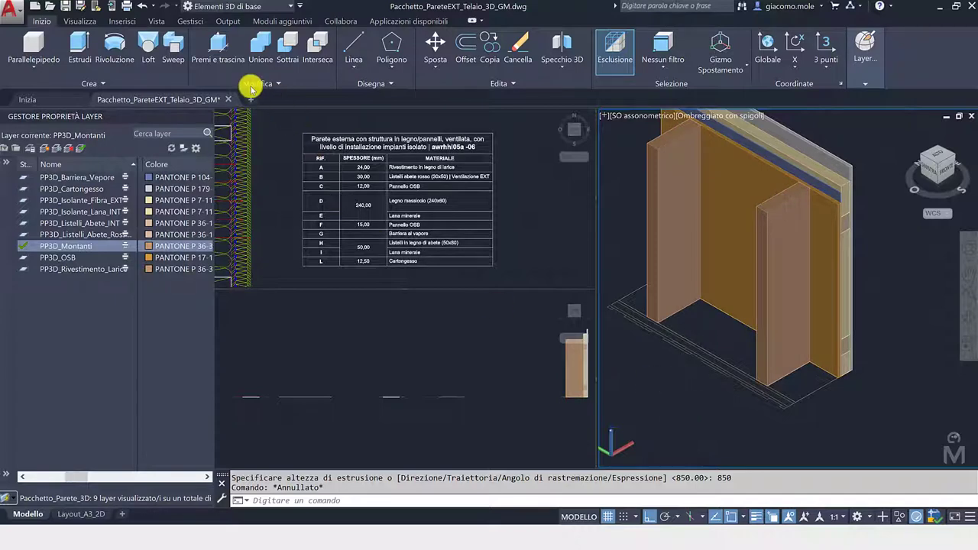
# On layer PP3D_Isolante_Fibra_EXT, extrude three wood-fibre insulation profiles 800 high between the studs.
pyautogui.doubleClick(77, 200)
pyautogui.click(79, 46)
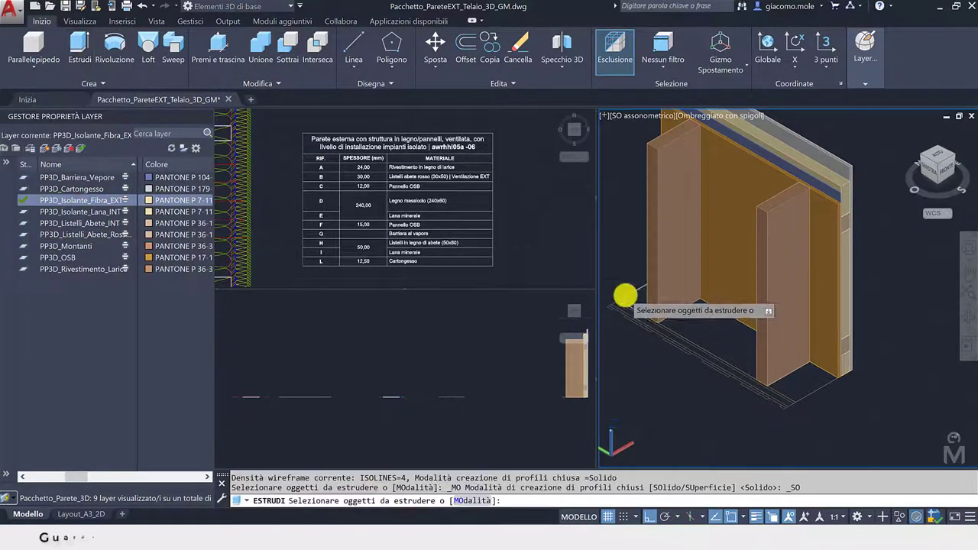
pyautogui.click(690, 341)
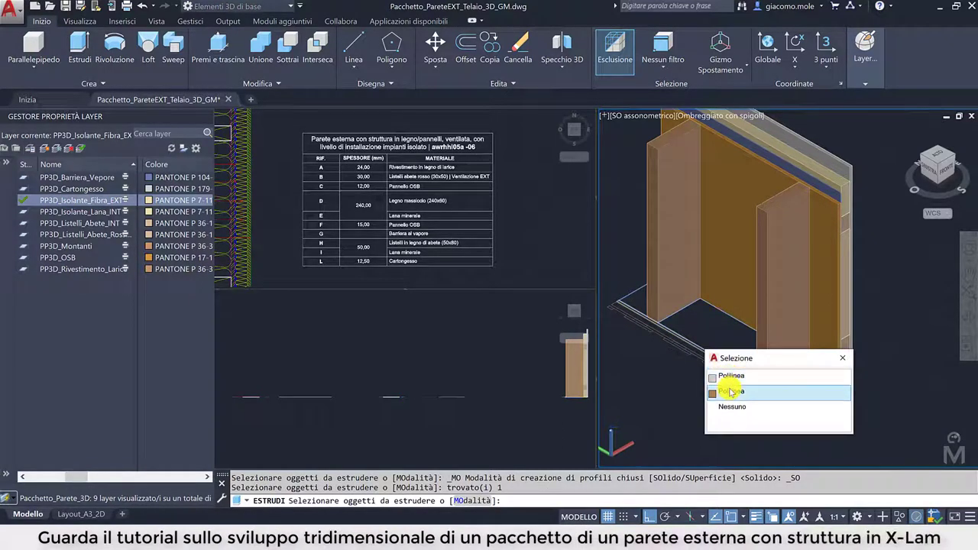
pyautogui.click(731, 392)
pyautogui.click(814, 392)
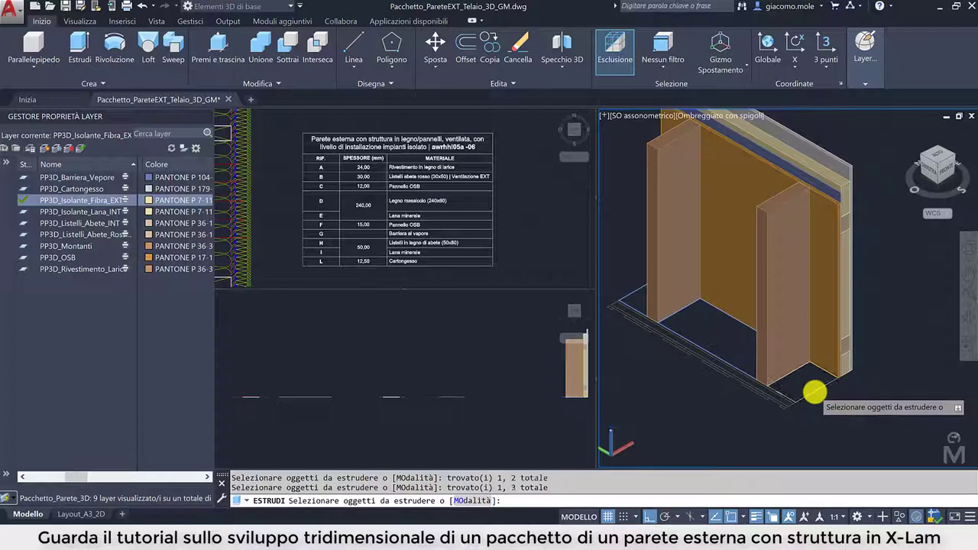
pyautogui.press('Return')
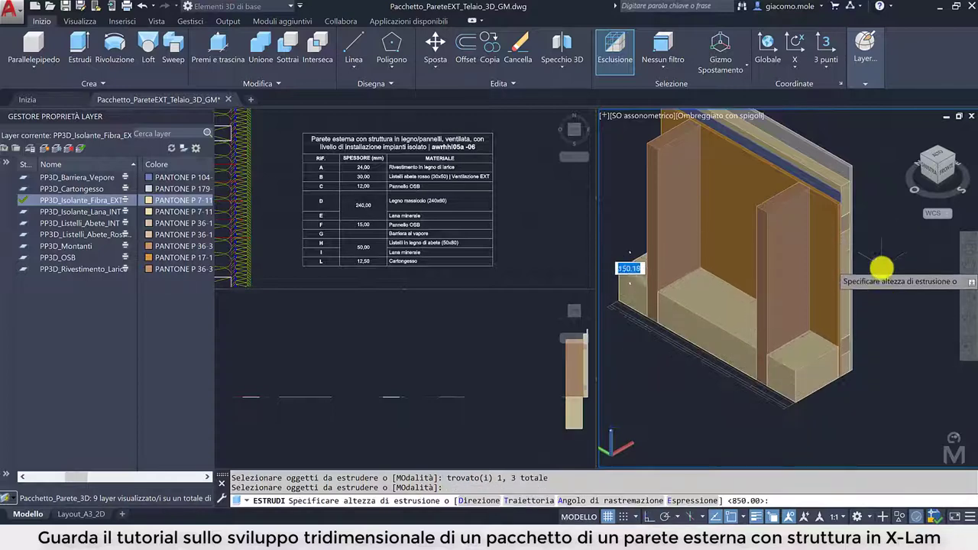
pyautogui.press('Escape')
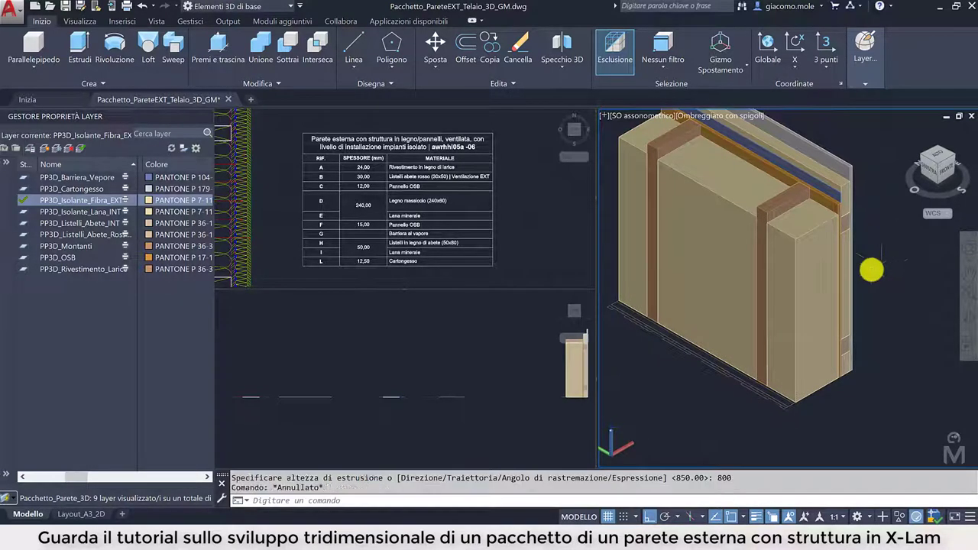
pyautogui.scroll(-2, 802, 306)
pyautogui.scroll(2, 779, 347)
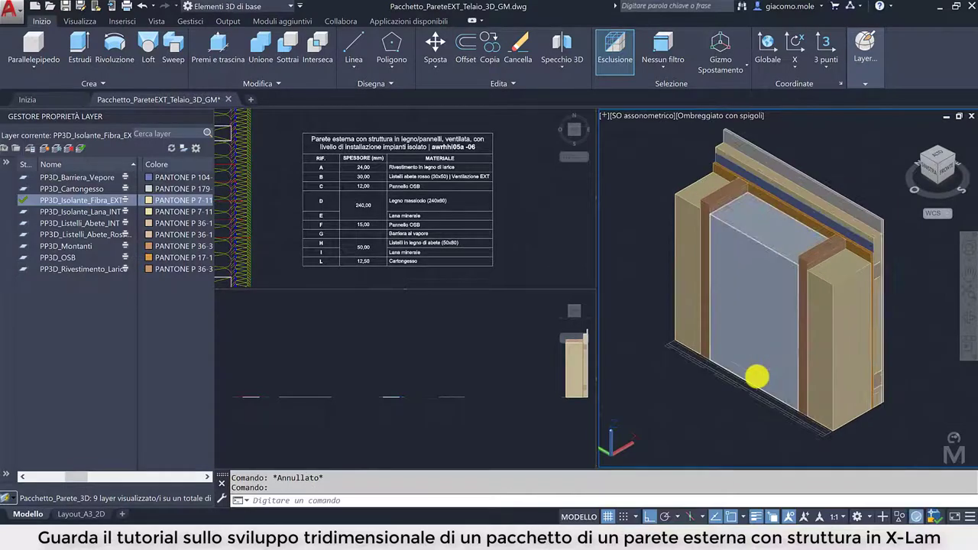
pyautogui.scroll(2, 752, 412)
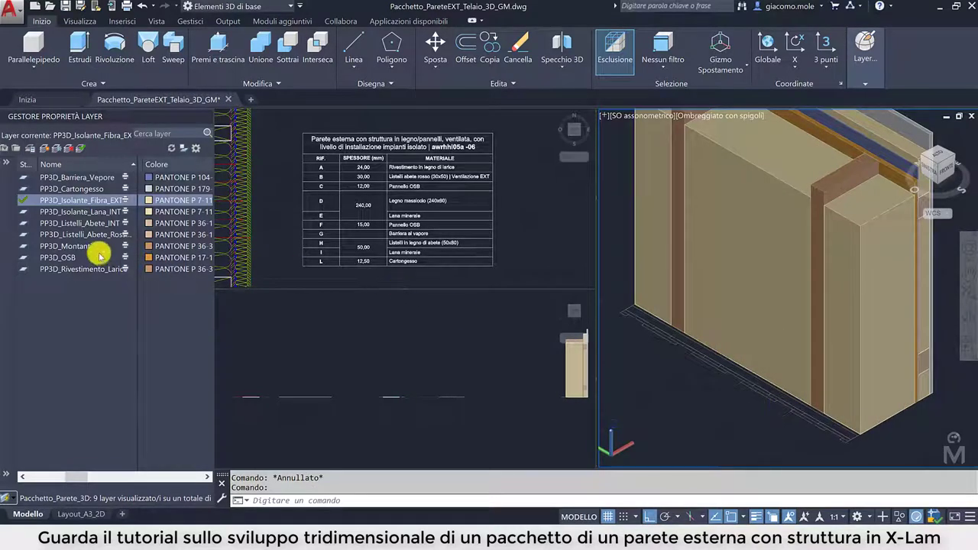
pyautogui.click(69, 258)
# Make PP3D_OSB current and extrude the outer OSB profile 750 high over the studs.
pyautogui.doubleClick(69, 257)
pyautogui.click(79, 47)
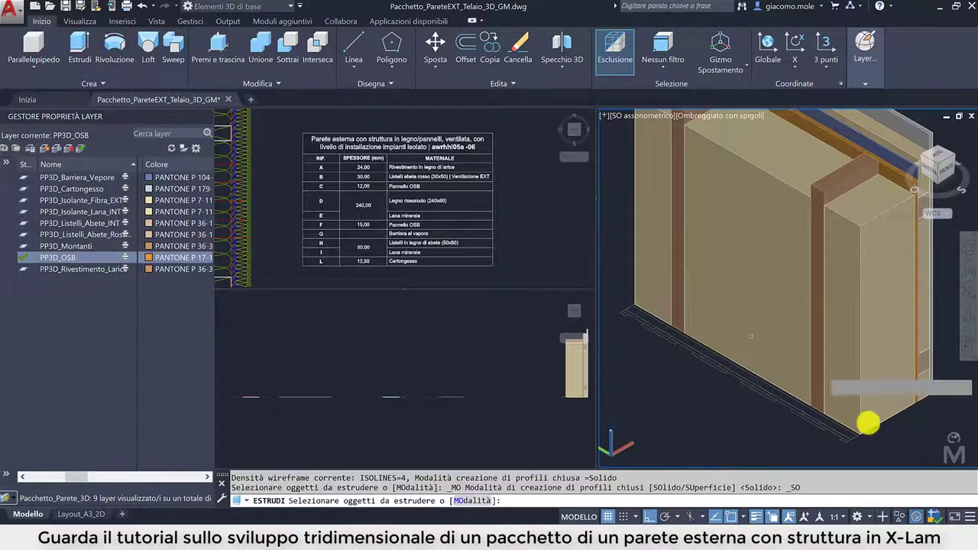
pyautogui.scroll(3, 852, 441)
pyautogui.click(852, 441)
pyautogui.scroll(-2, 854, 435)
pyautogui.scroll(-3, 860, 413)
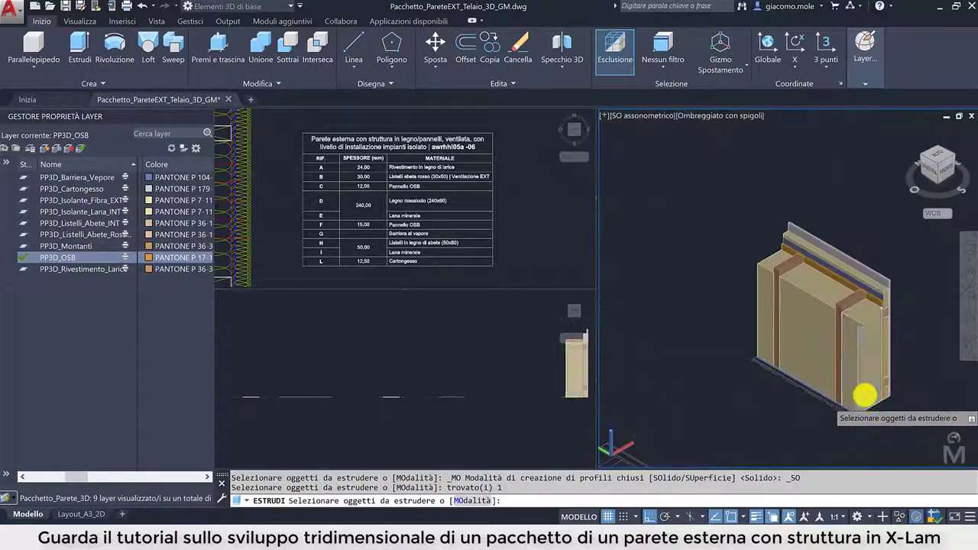
pyautogui.press('Return')
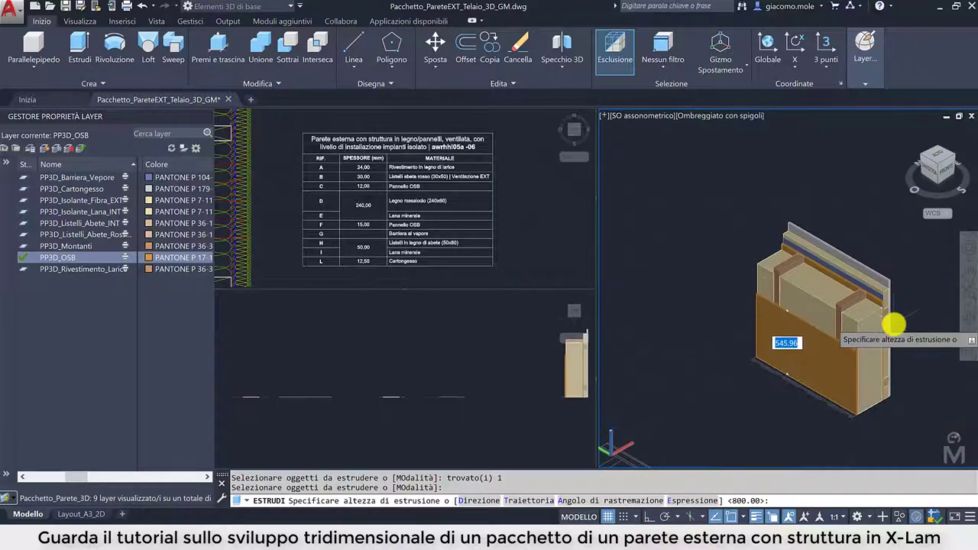
pyautogui.press('Return')
pyautogui.press('Escape')
pyautogui.scroll(1, 833, 412)
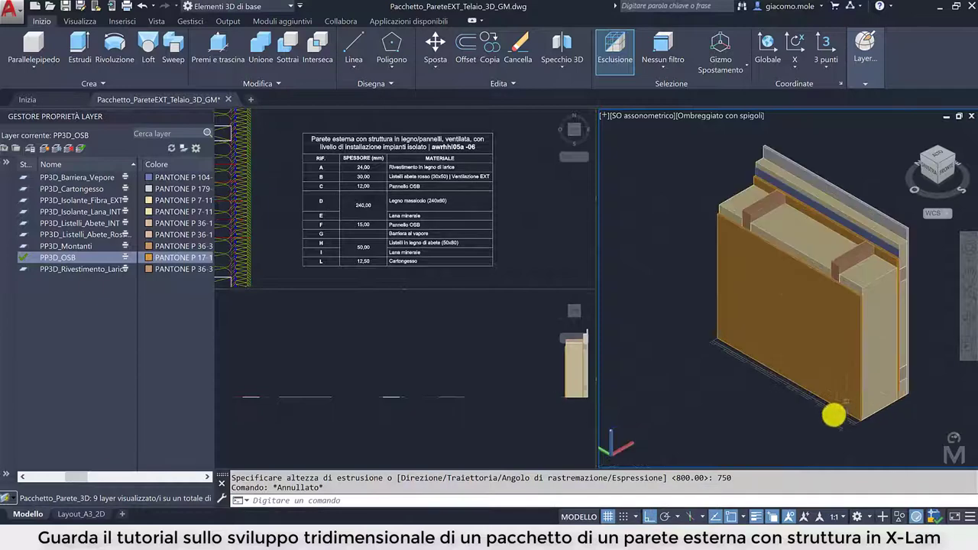
pyautogui.scroll(1, 782, 429)
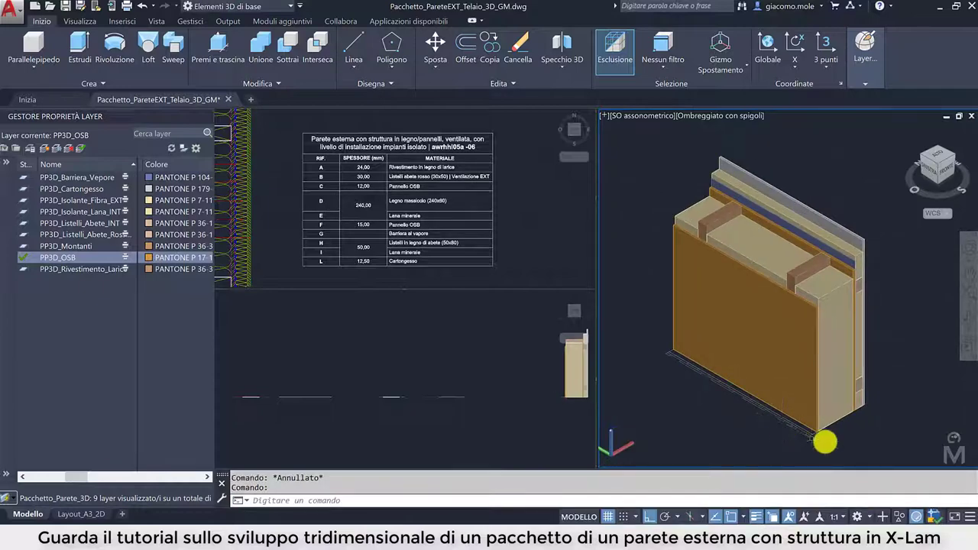
pyautogui.scroll(3, 825, 441)
pyautogui.scroll(2, 825, 441)
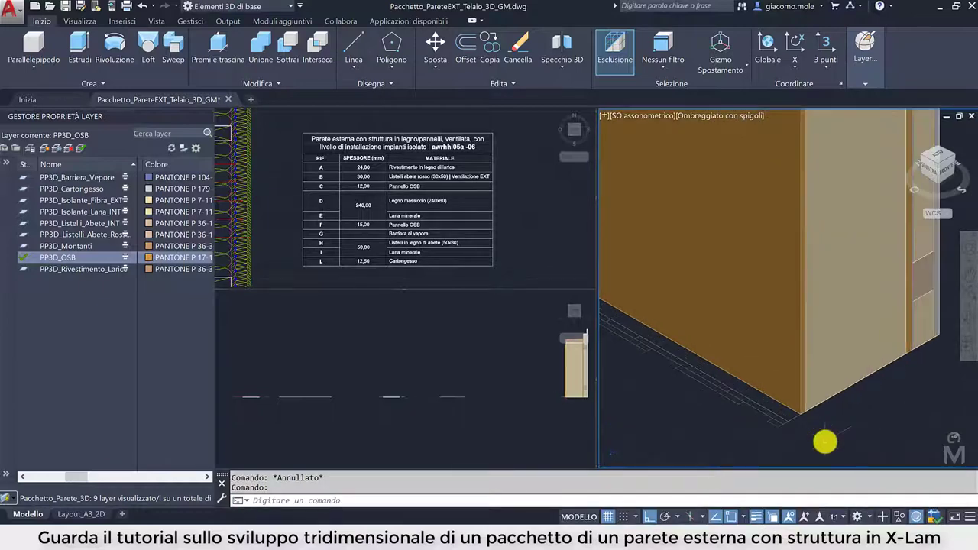
# On layer PP3D_Listelli_Abete_Rosso, extrude the bottom batten profile 50 thick.
pyautogui.doubleClick(78, 235)
pyautogui.click(79, 47)
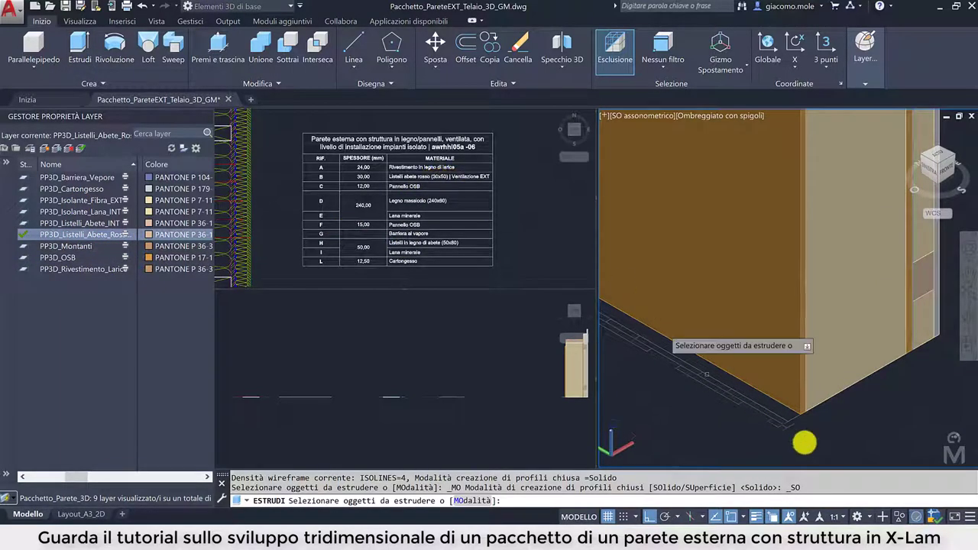
pyautogui.click(793, 418)
pyautogui.press('Return')
pyautogui.write('50')
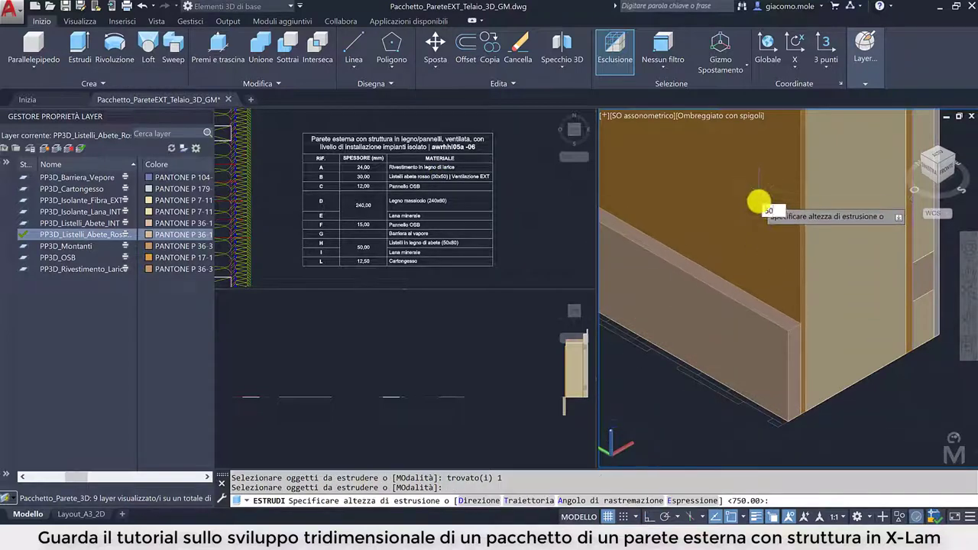
pyautogui.press('Return')
pyautogui.scroll(-3, 594, 295)
pyautogui.scroll(-2, 705, 377)
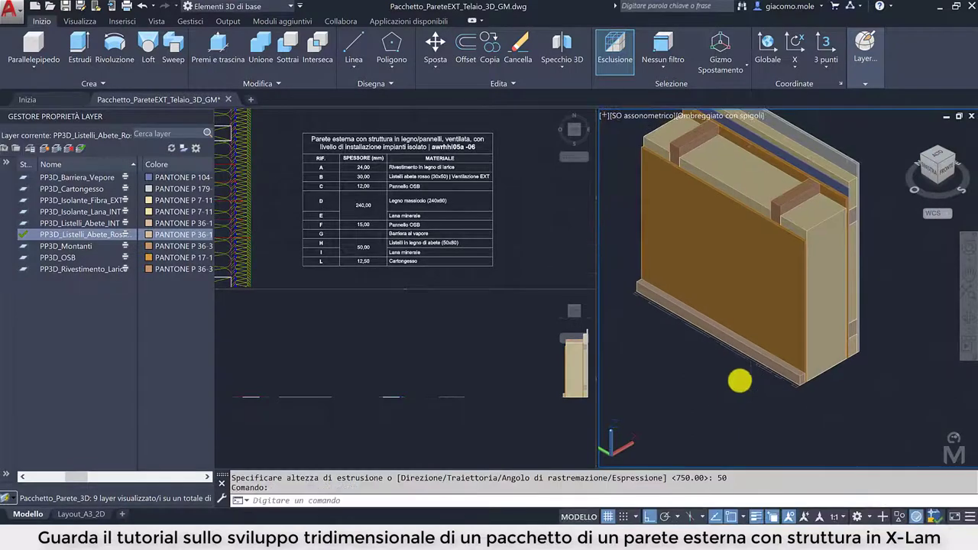
pyautogui.scroll(3, 802, 416)
pyautogui.scroll(2, 800, 417)
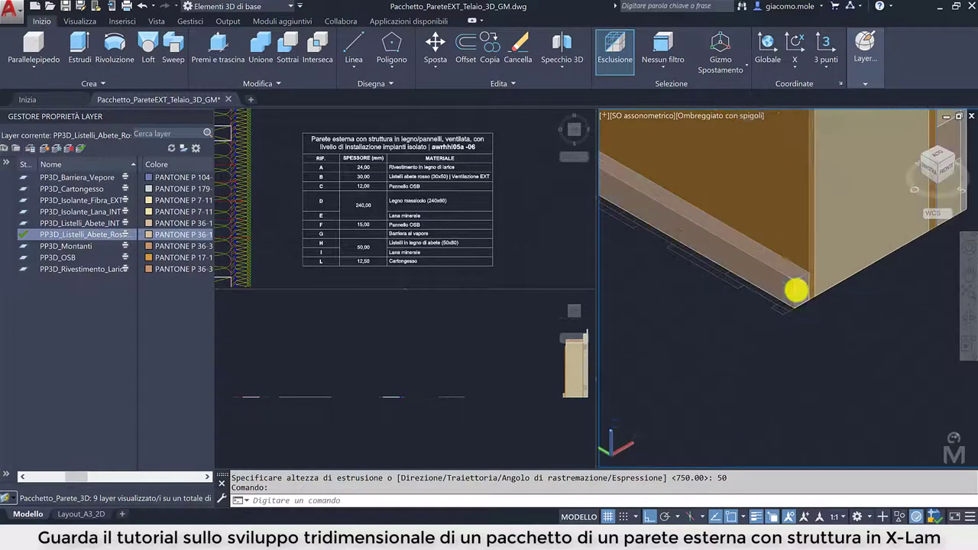
# Copy the red spruce batten 600 mm higher up the wall.
pyautogui.click(799, 292)
pyautogui.click(489, 44)
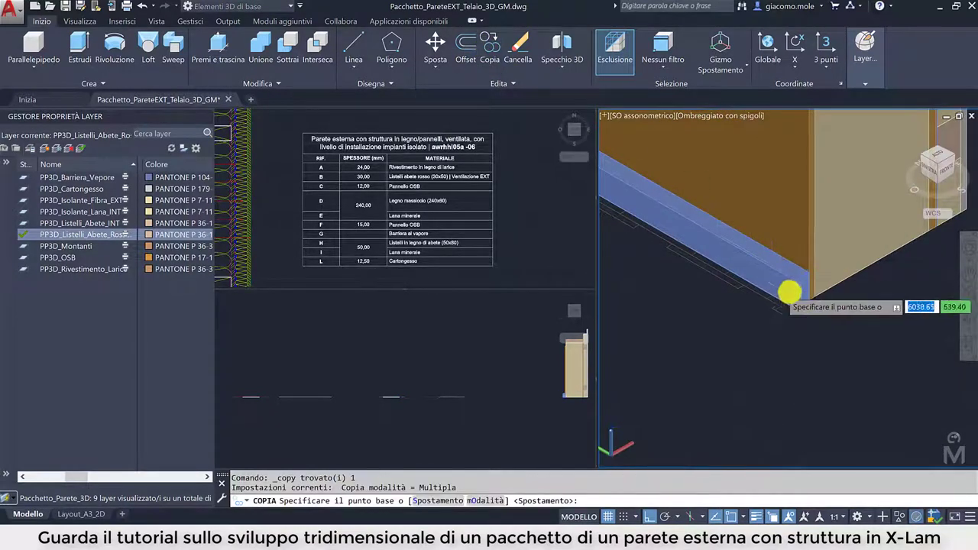
pyautogui.click(792, 292)
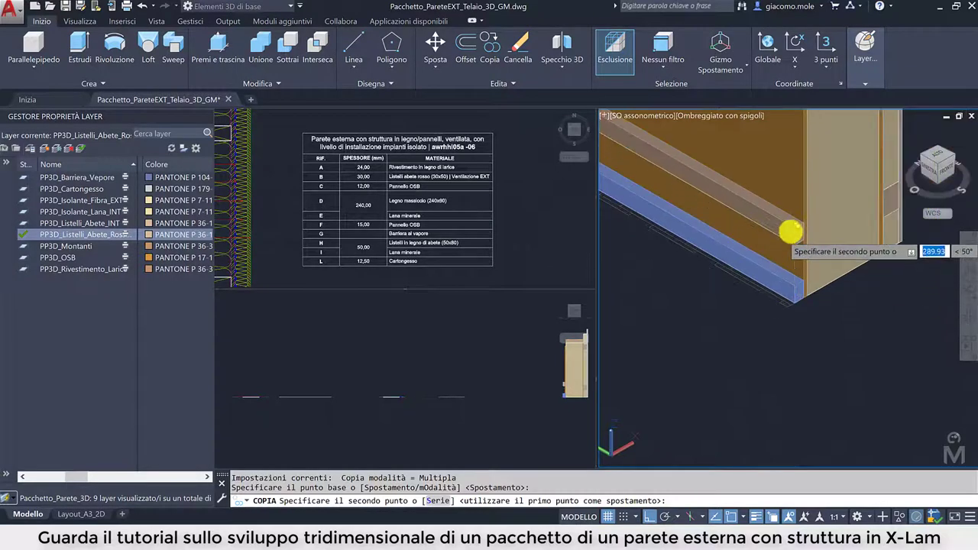
pyautogui.moveTo(787, 276); pyautogui.dragTo(784, 344, button='middle')
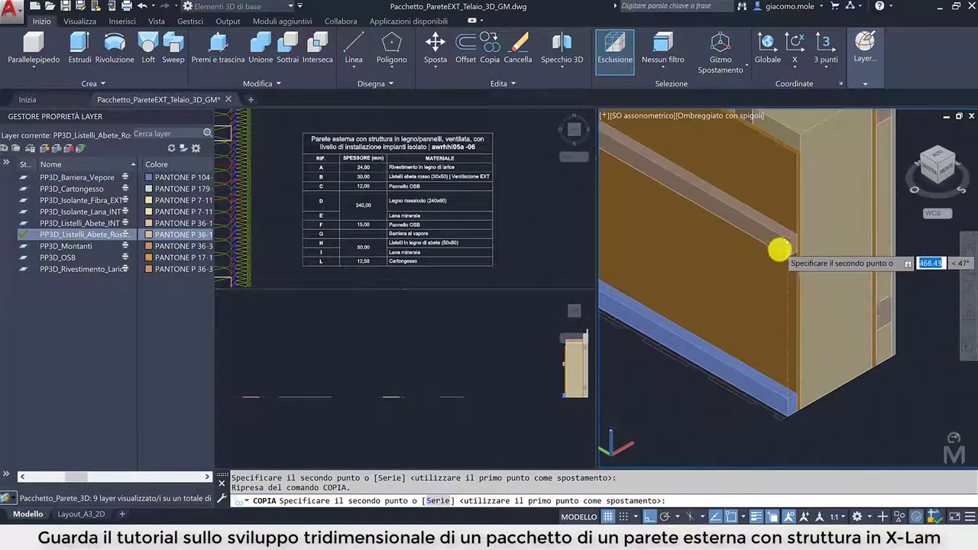
pyautogui.scroll(-4, 779, 249)
pyautogui.scroll(-1, 829, 280)
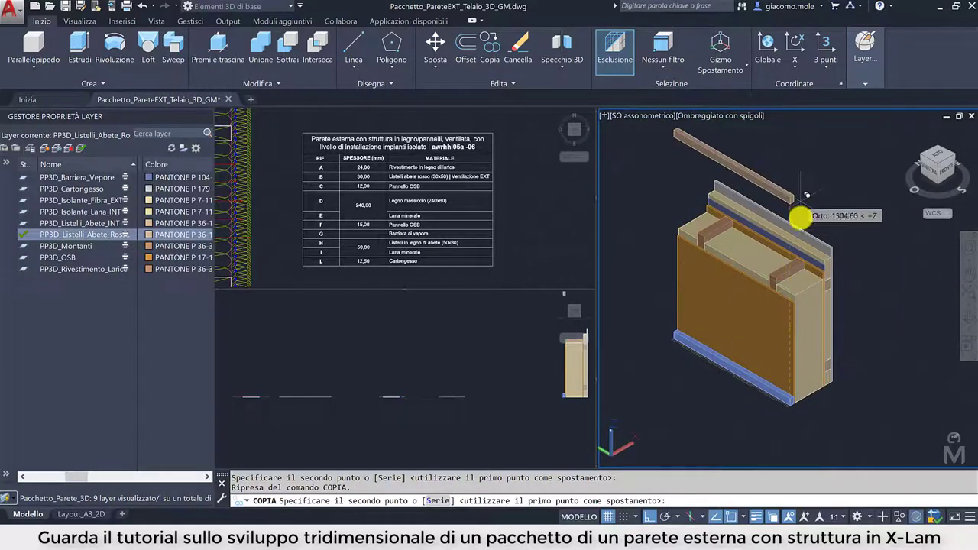
pyautogui.write('600')
pyautogui.press('Return')
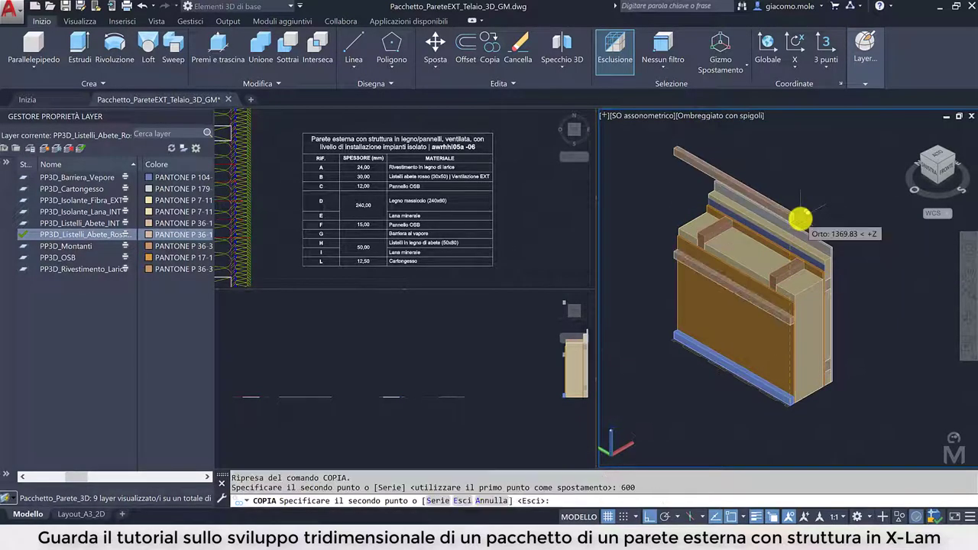
pyautogui.press('Return')
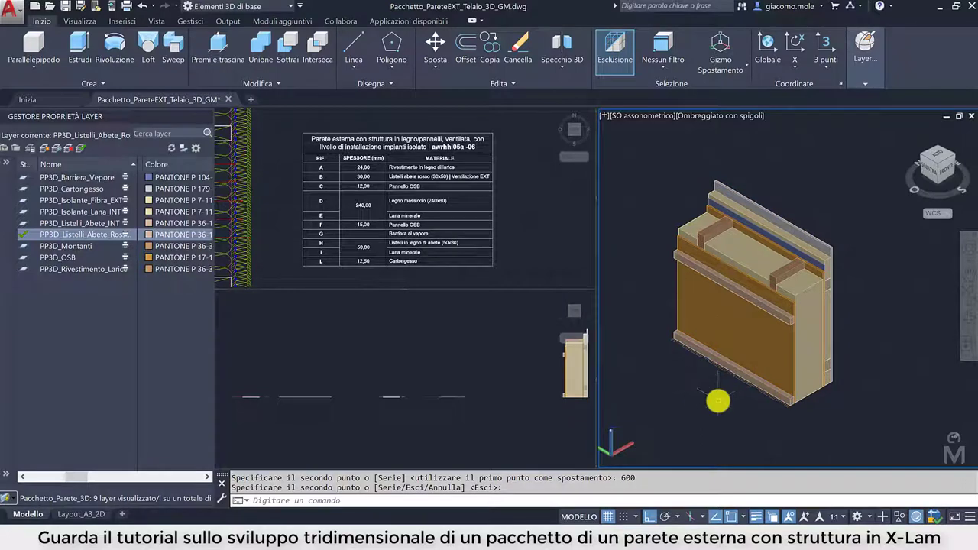
pyautogui.scroll(2, 715, 405)
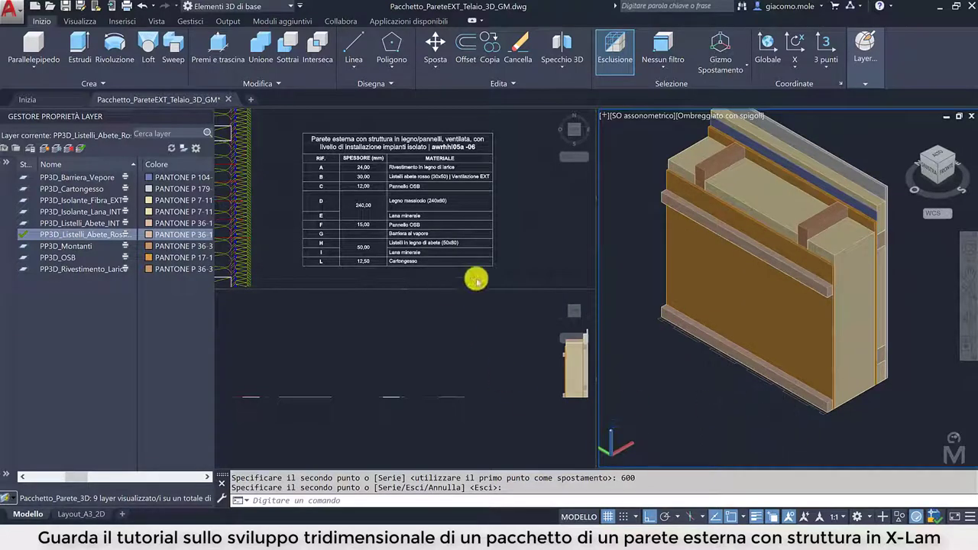
# Window-select the 11 cladding profiles in the Top view and make PP3D_Rivestimento_Larice the current layer.
pyautogui.click(541, 269)
pyautogui.scroll(-2, 461, 269)
pyautogui.scroll(-2, 305, 196)
pyautogui.scroll(1, 500, 265)
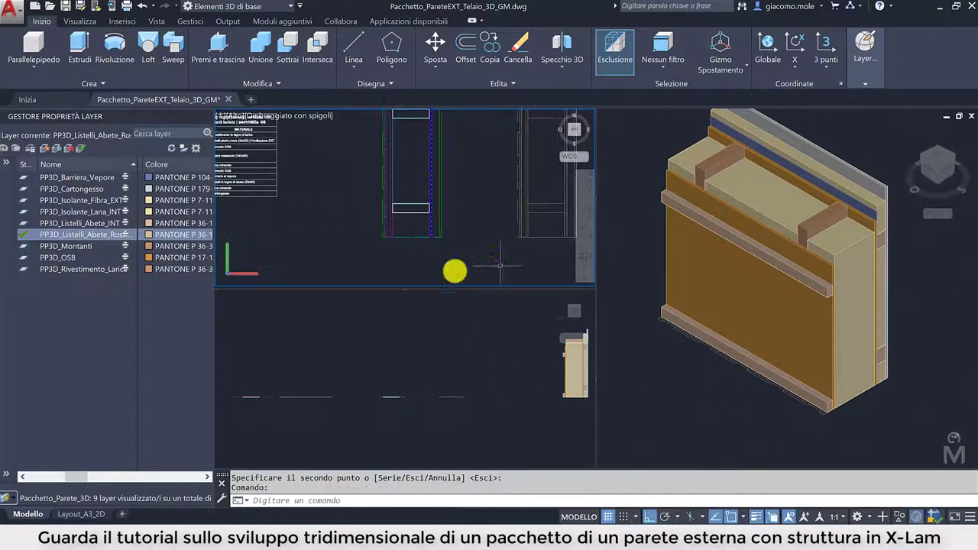
pyautogui.scroll(1, 501, 265)
pyautogui.scroll(1, 447, 255)
pyautogui.scroll(2, 497, 251)
pyautogui.scroll(2, 483, 229)
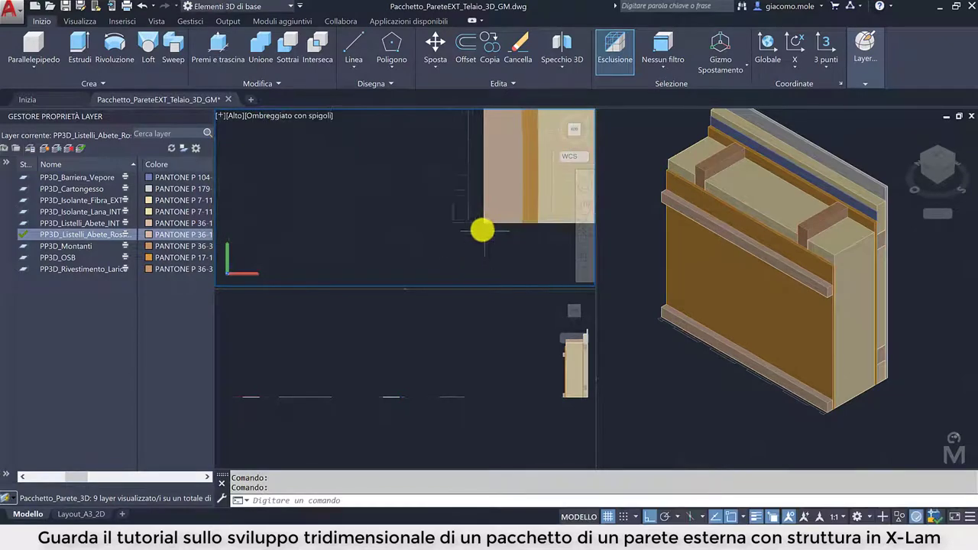
pyautogui.scroll(1, 477, 226)
pyautogui.click(464, 223)
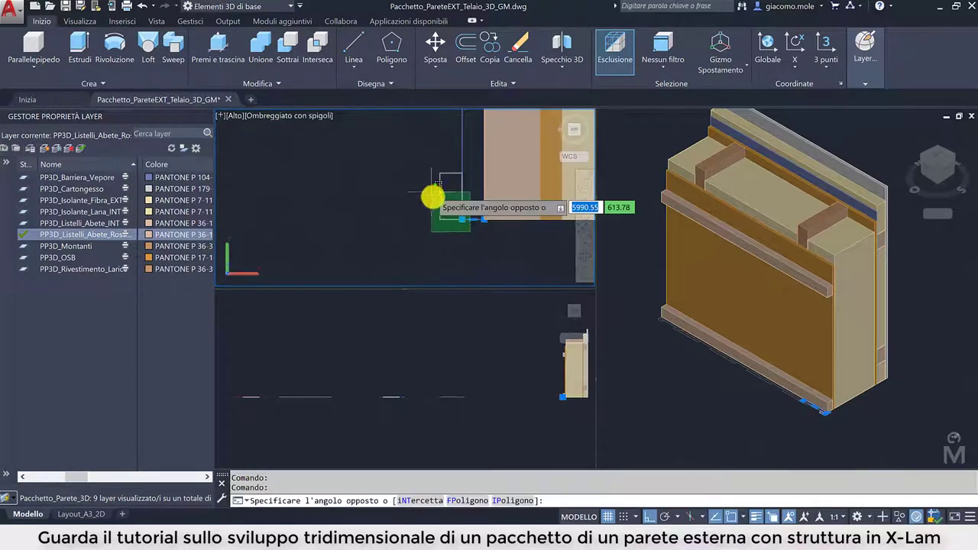
pyautogui.scroll(-1, 430, 196)
pyautogui.scroll(-1, 421, 229)
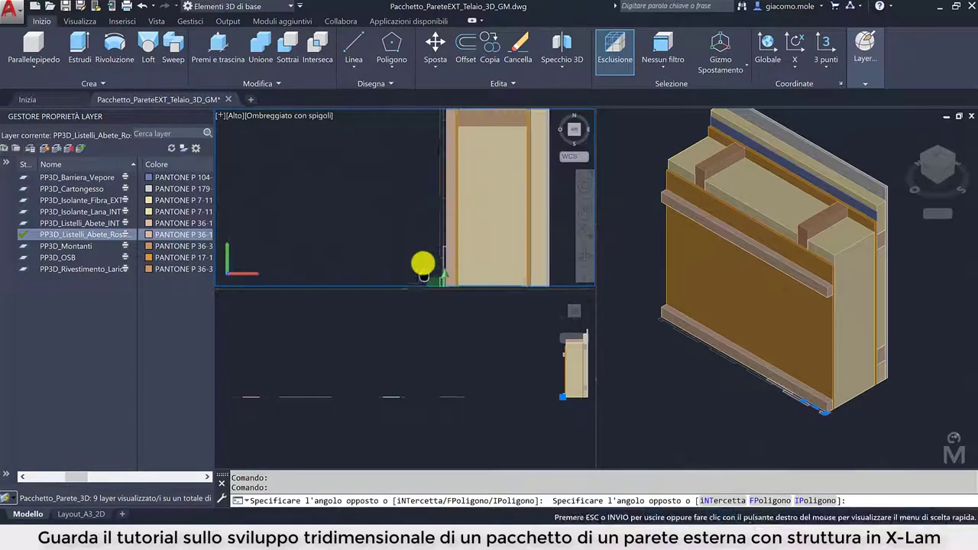
pyautogui.scroll(-1, 419, 214)
pyautogui.click(420, 200)
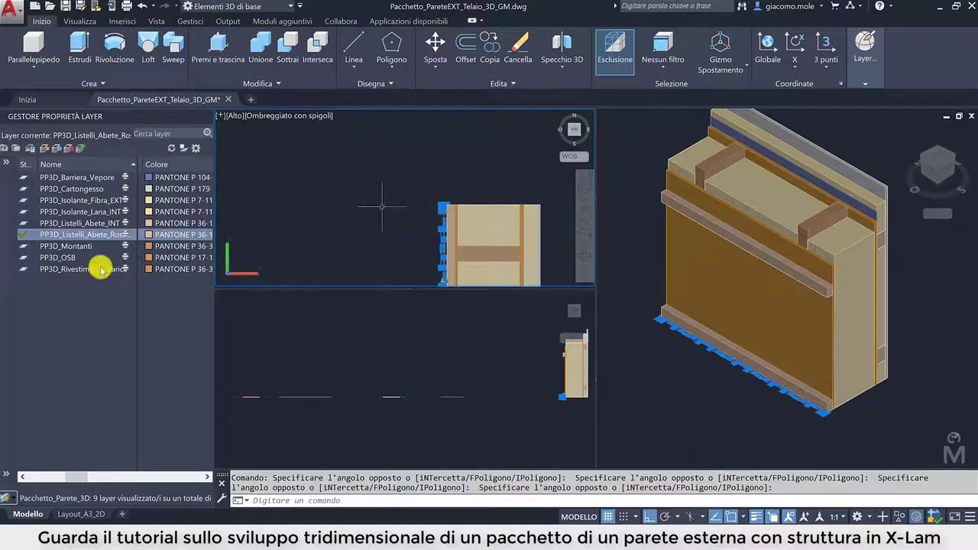
pyautogui.doubleClick(69, 269)
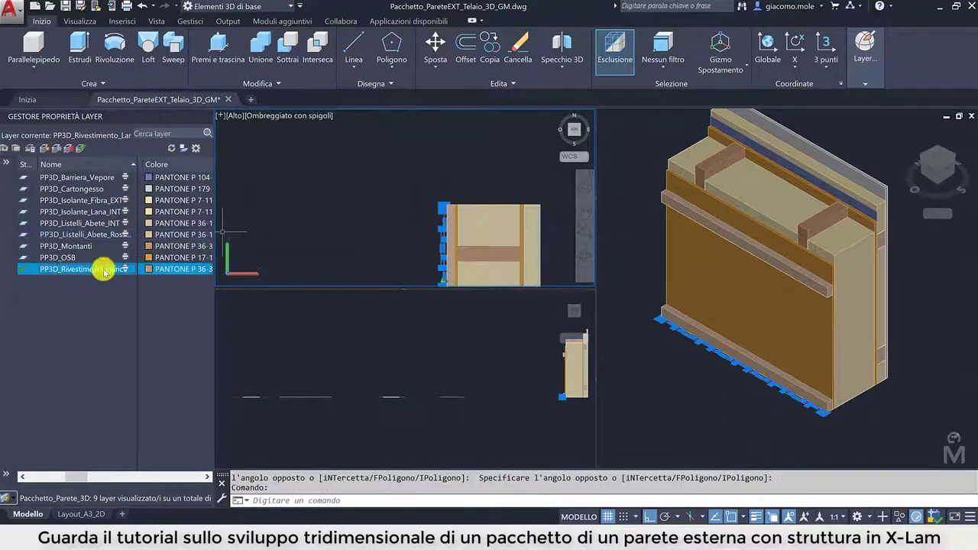
# Extrude the eleven profiles with ESTRUDI into vertical larch boards at the board height.
pyautogui.click(687, 361)
pyautogui.click(79, 46)
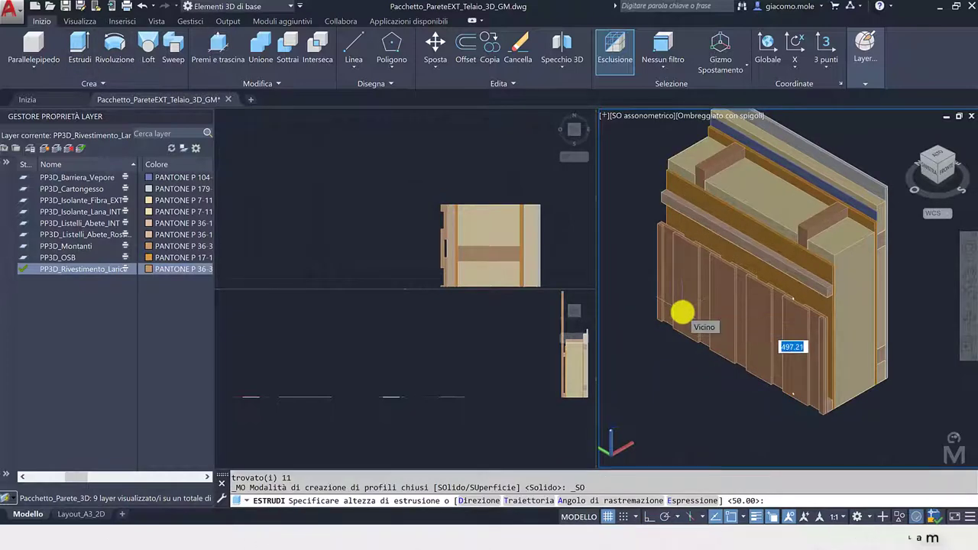
pyautogui.scroll(1, 818, 301)
pyautogui.scroll(1, 828, 299)
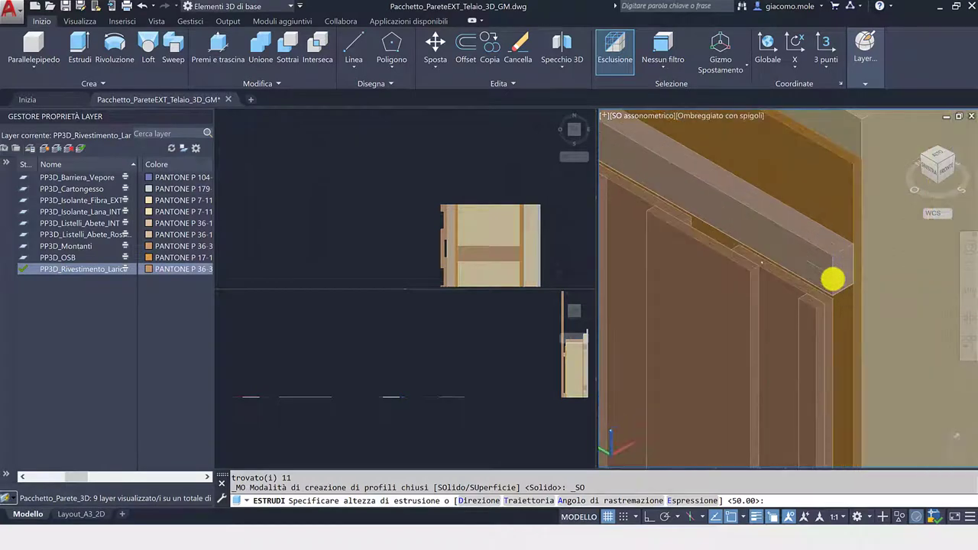
pyautogui.press('Escape')
pyautogui.scroll(1, 776, 313)
pyautogui.scroll(-5, 776, 312)
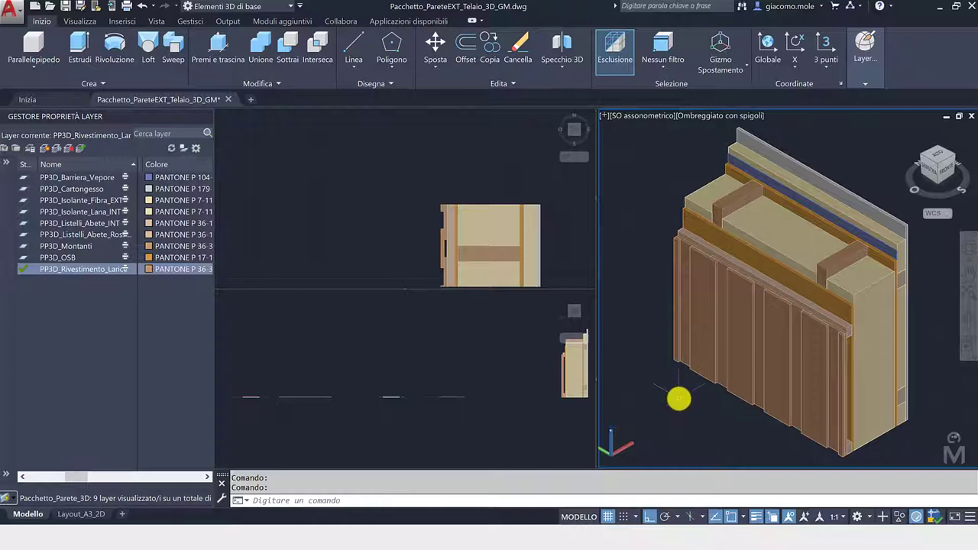
pyautogui.click(527, 417)
pyautogui.scroll(2, 460, 380)
pyautogui.scroll(1, 471, 369)
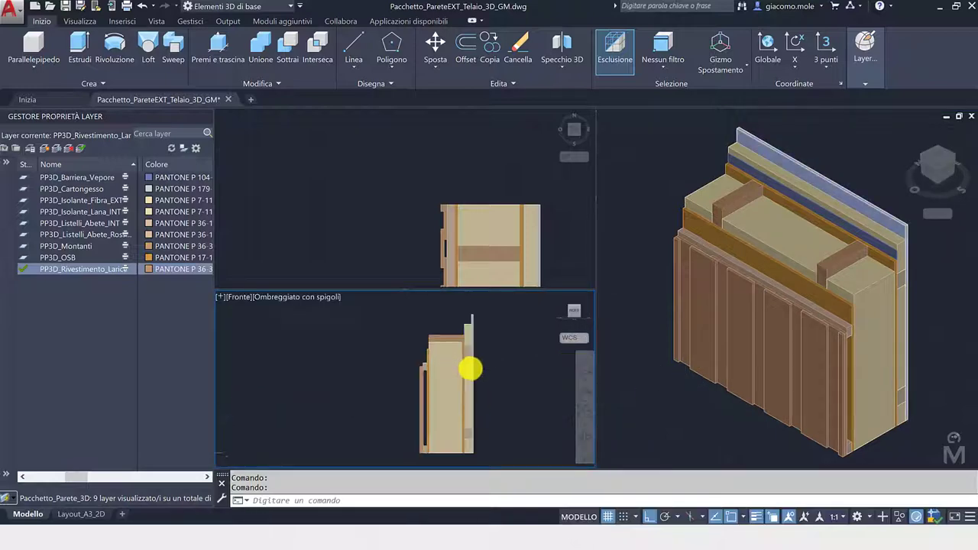
pyautogui.scroll(1, 470, 369)
pyautogui.click(634, 230)
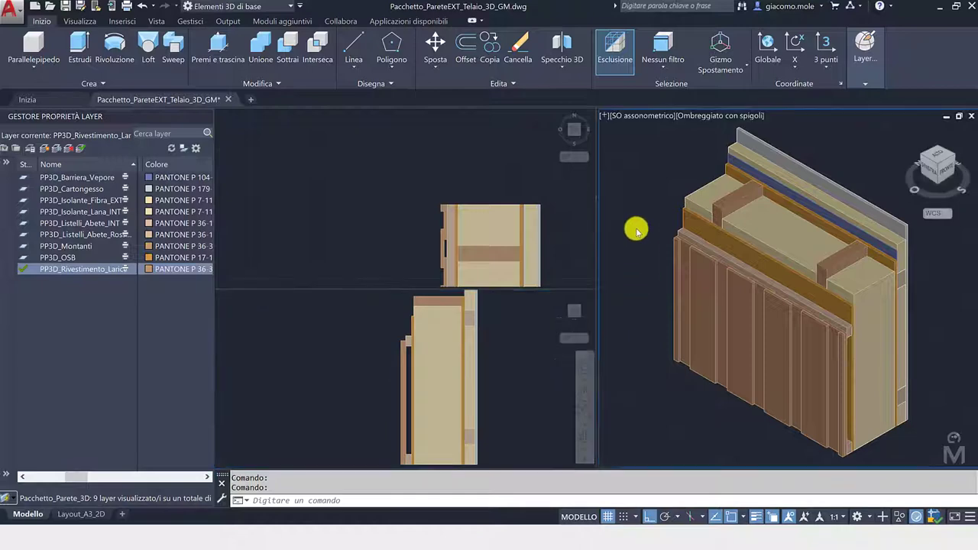
pyautogui.click(723, 116)
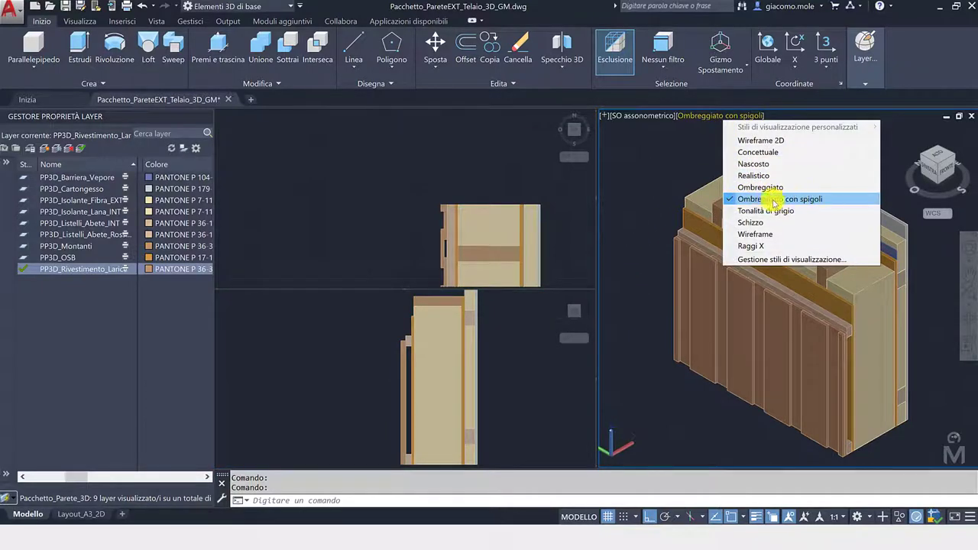
pyautogui.click(664, 200)
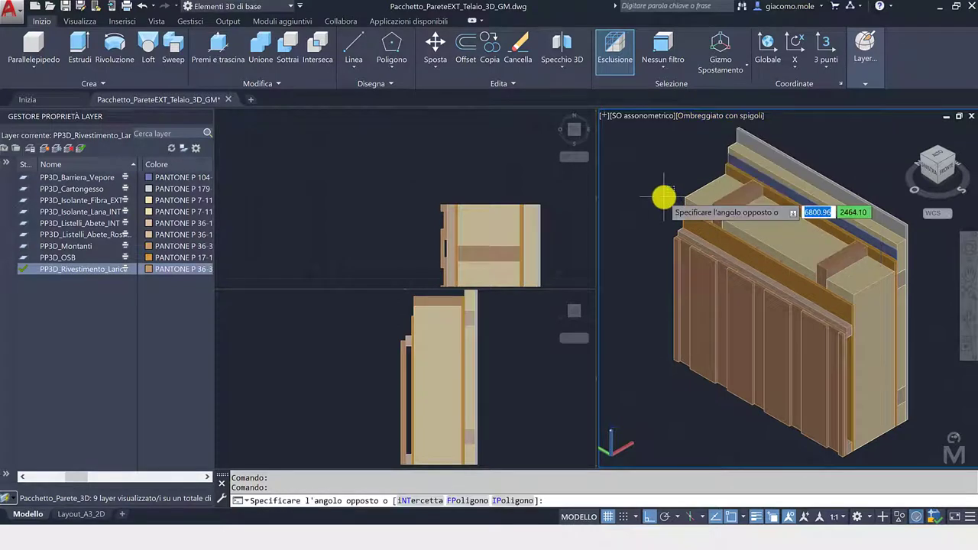
pyautogui.press('Escape')
pyautogui.scroll(-4, 676, 229)
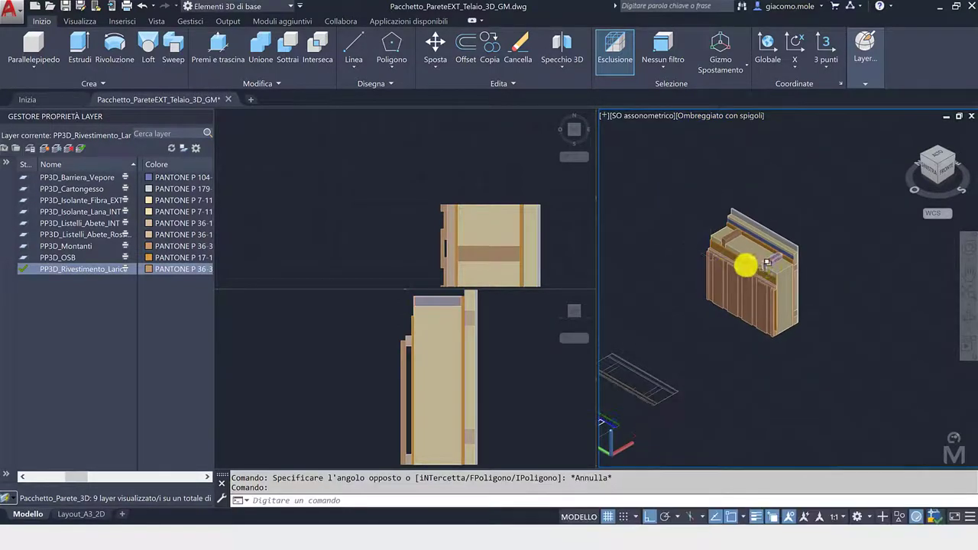
pyautogui.scroll(1, 736, 262)
pyautogui.scroll(2, 736, 262)
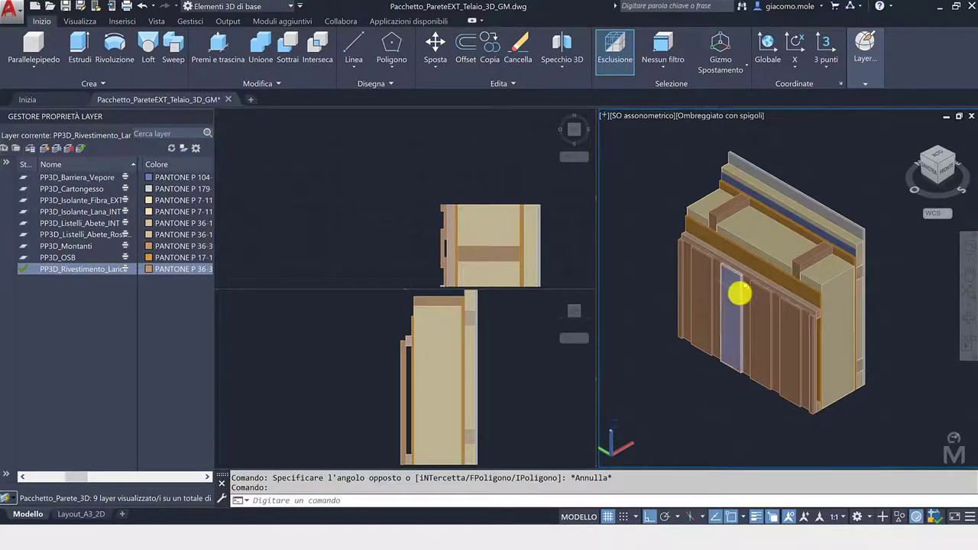
pyautogui.scroll(-3, 688, 214)
pyautogui.scroll(1, 698, 225)
pyautogui.click(680, 196)
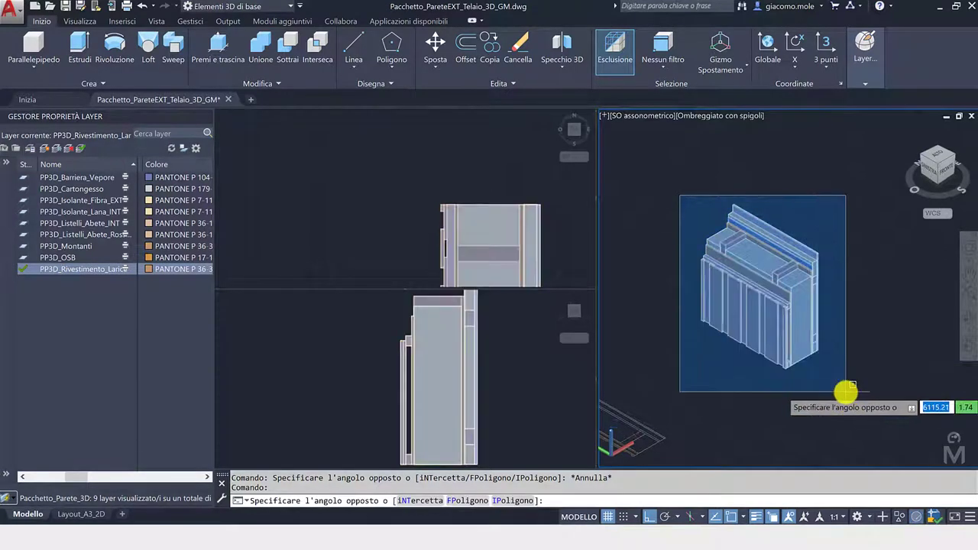
# Abandon the attempted copy of the whole wall assembly and undo the two view changes.
pyautogui.click(845, 392)
pyautogui.scroll(-3, 832, 359)
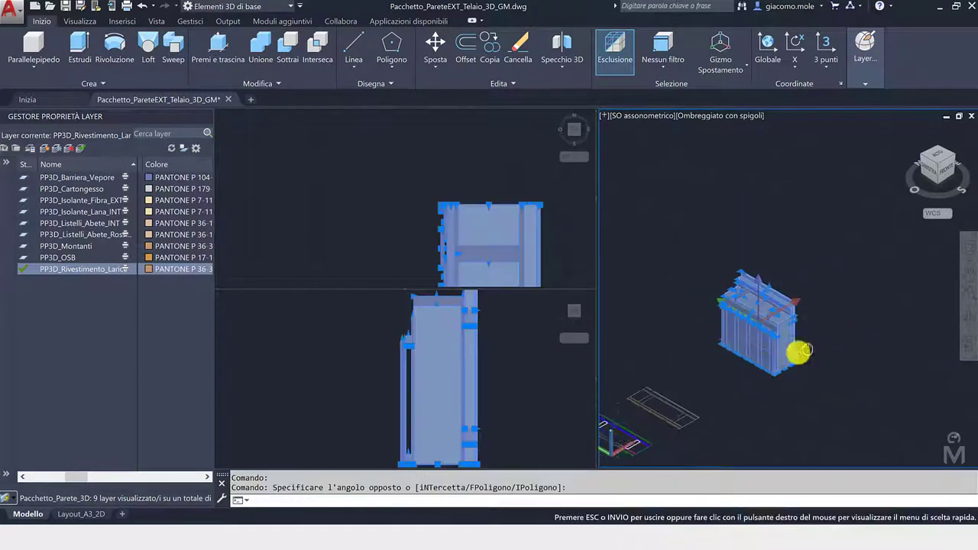
pyautogui.click(489, 50)
pyautogui.click(789, 399)
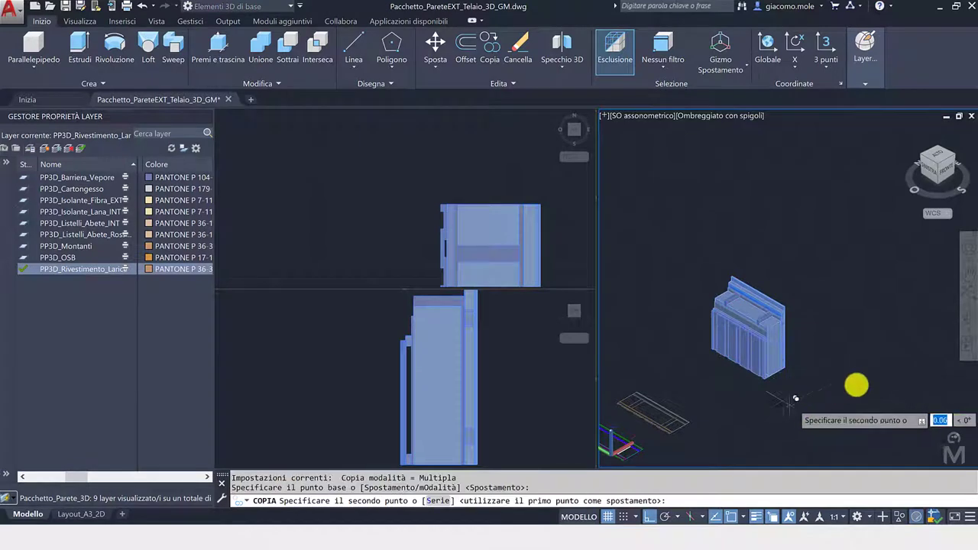
pyautogui.moveTo(835, 384); pyautogui.dragTo(799, 392, button='middle')
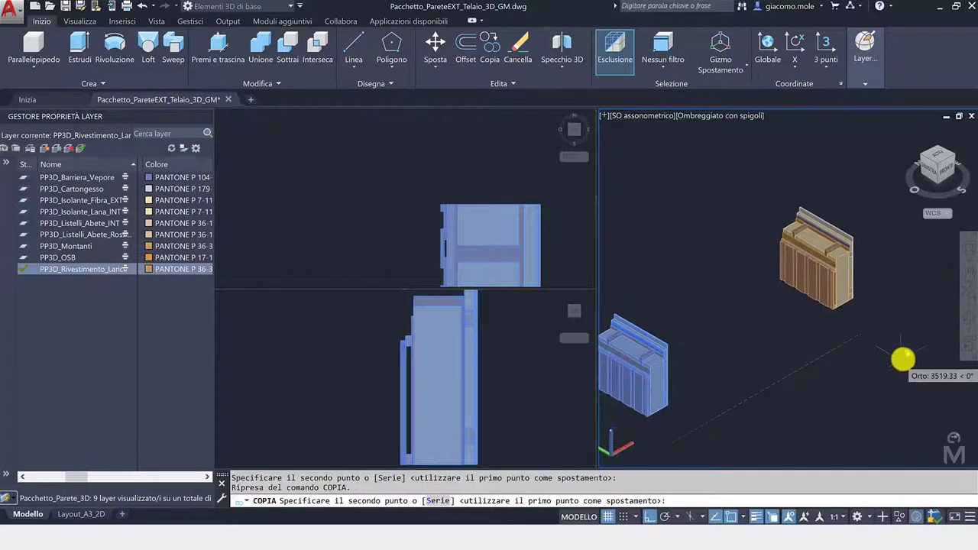
pyautogui.moveTo(916, 349); pyautogui.dragTo(884, 359, button='middle')
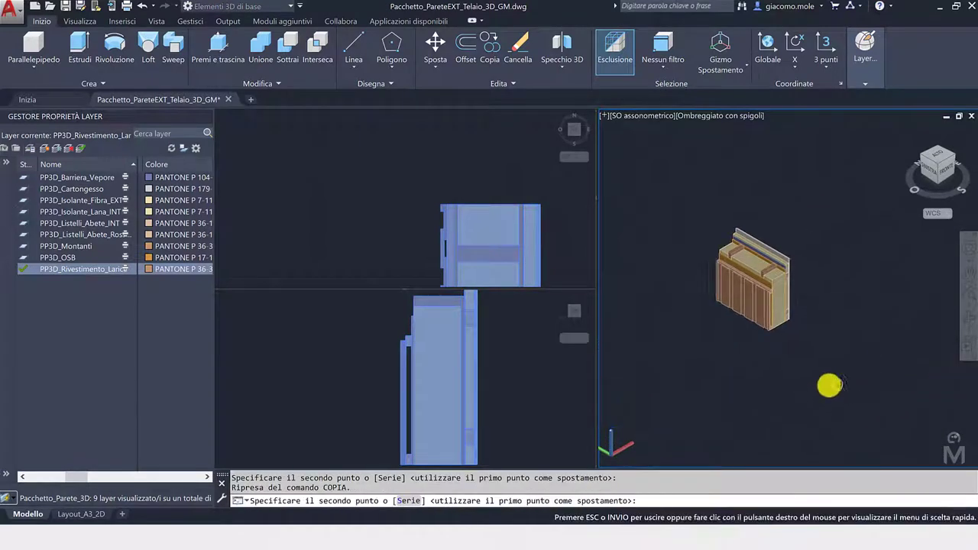
pyautogui.press('Escape')
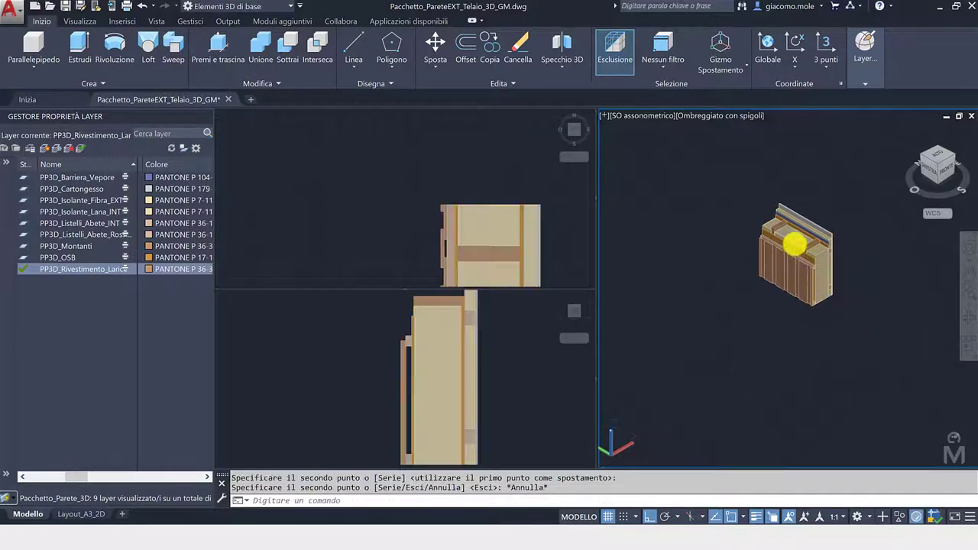
pyautogui.scroll(3, 795, 244)
pyautogui.scroll(2, 794, 245)
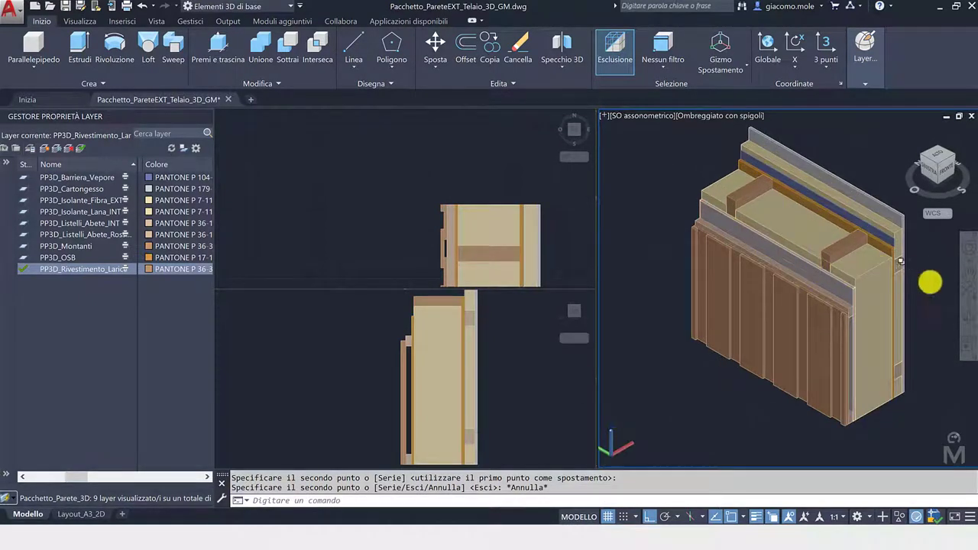
pyautogui.moveTo(929, 282); pyautogui.dragTo(906, 283, button='middle')
pyautogui.scroll(-2, 868, 285)
pyautogui.scroll(1, 867, 290)
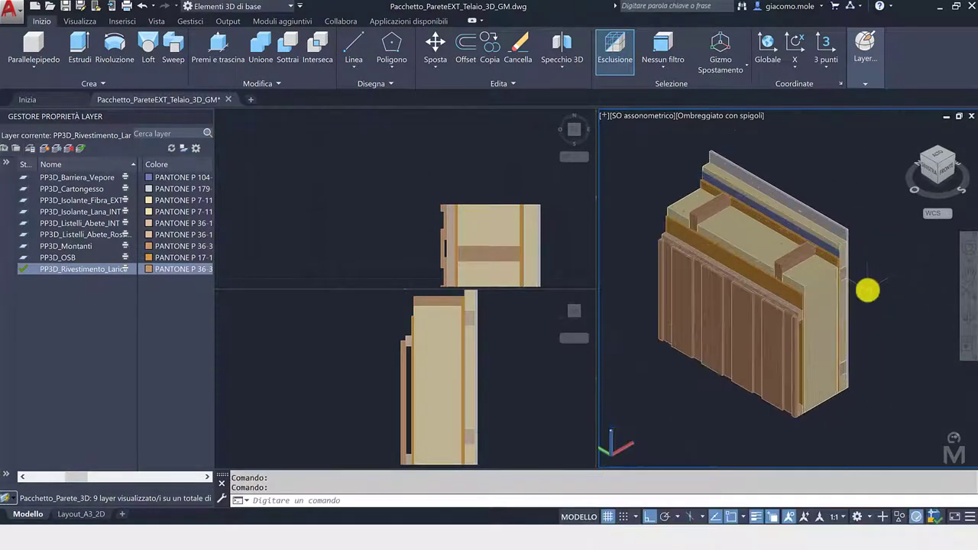
pyautogui.hotkey('ctrl', 'z')
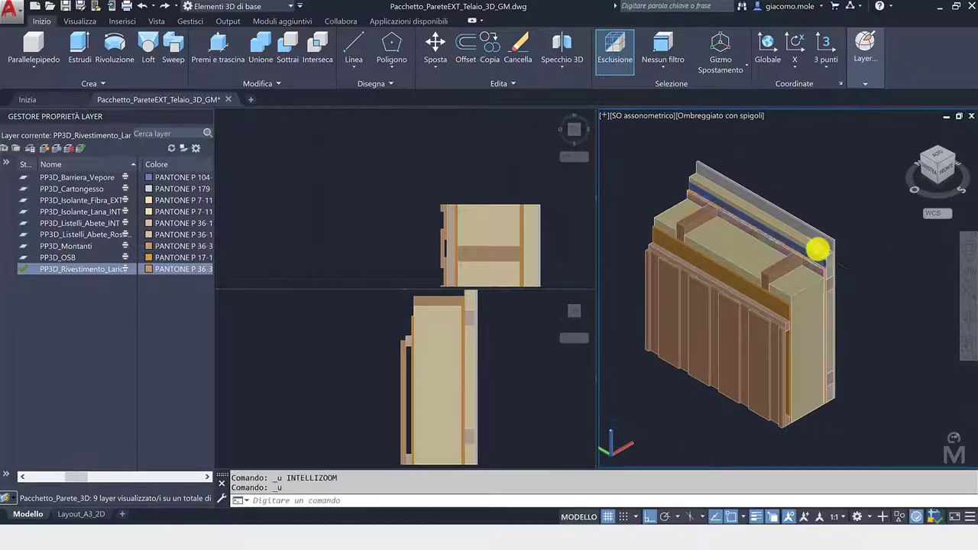
pyautogui.hotkey('ctrl', 'z')
pyautogui.hotkey('ctrl', 'z')
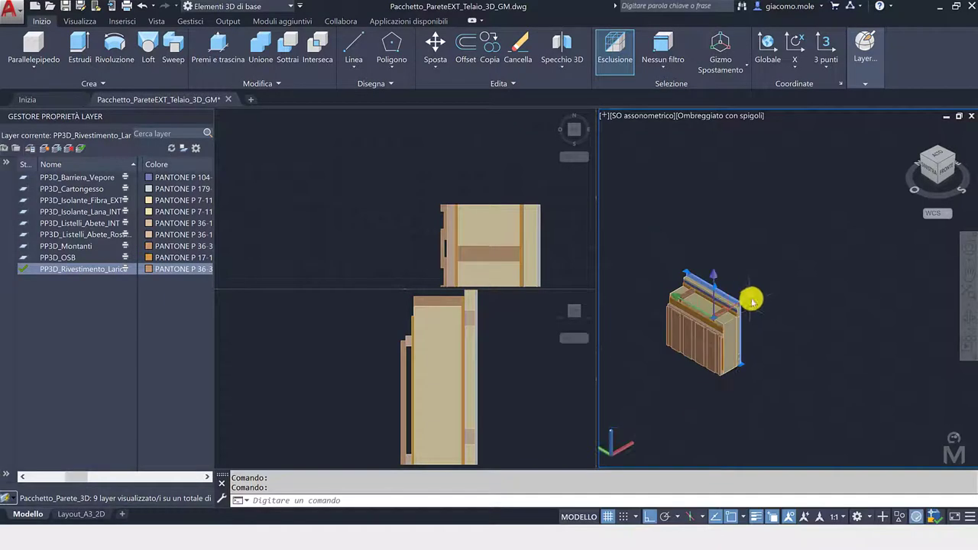
# Pull the grey board 1000 out from the wall block.
pyautogui.click(744, 296)
pyautogui.write('1000')
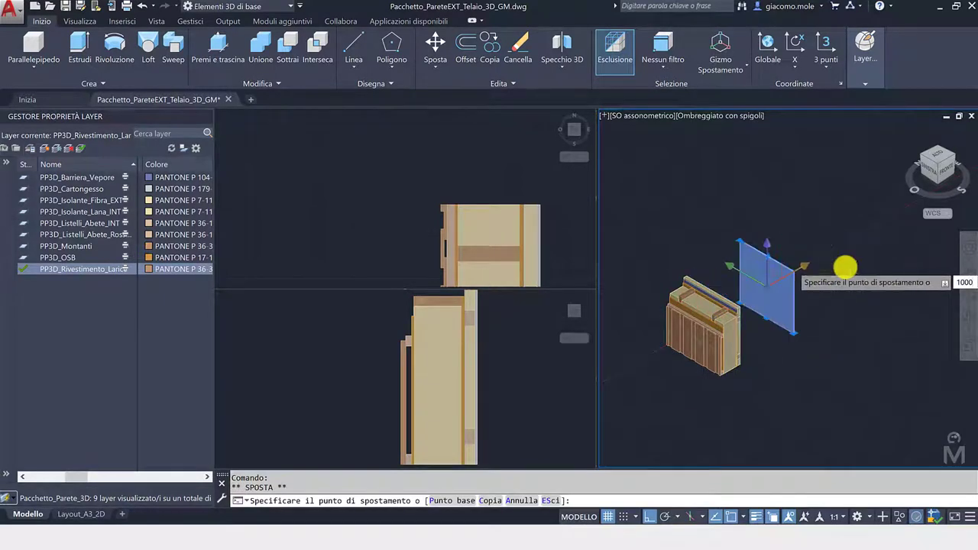
pyautogui.press('Return')
pyautogui.press('Escape')
pyautogui.scroll(3, 751, 325)
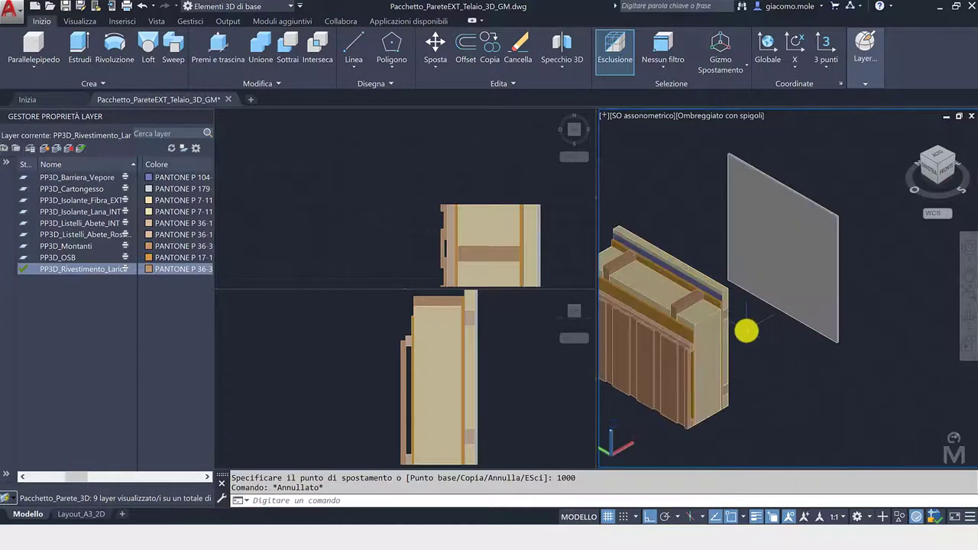
pyautogui.moveTo(745, 330); pyautogui.dragTo(768, 327, button='middle')
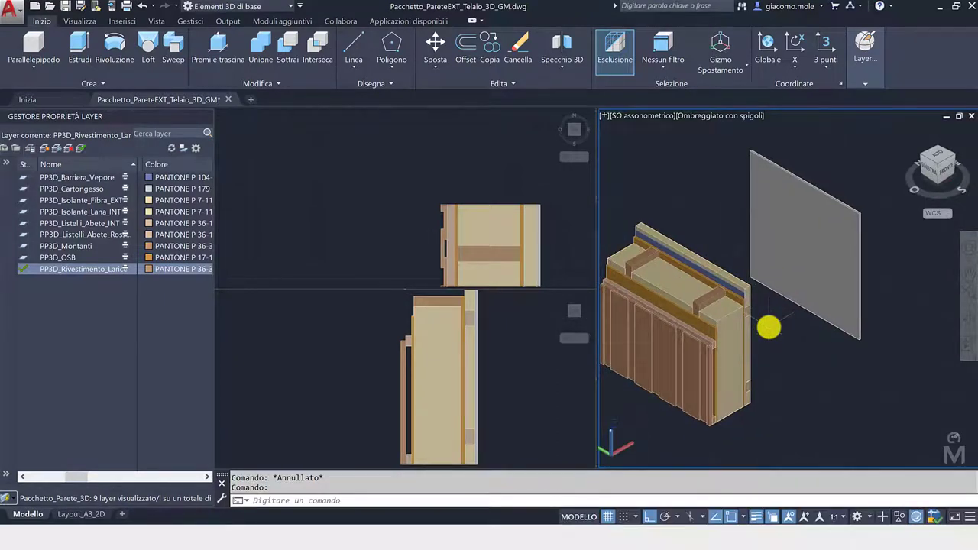
pyautogui.scroll(2, 769, 327)
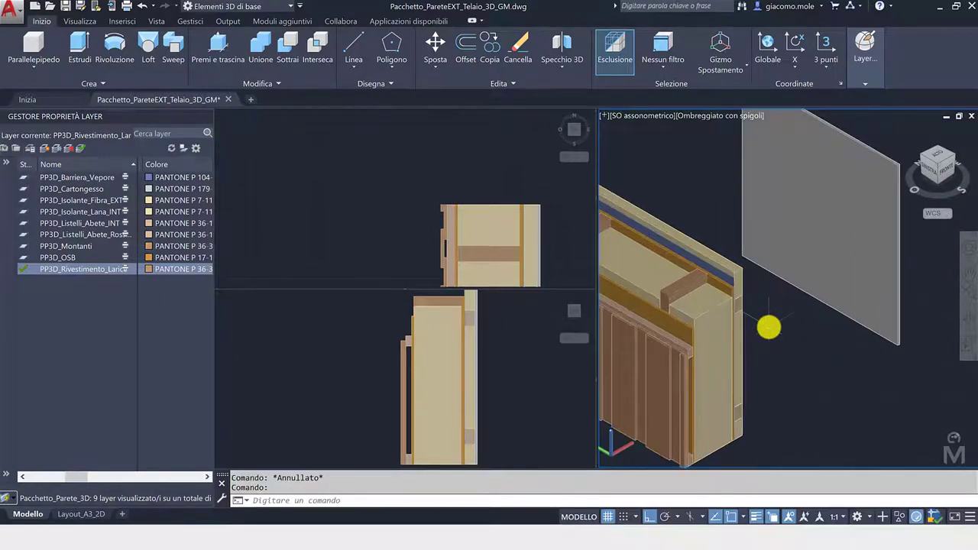
# Move the top battens 800 out from the wall block.
pyautogui.click(742, 288)
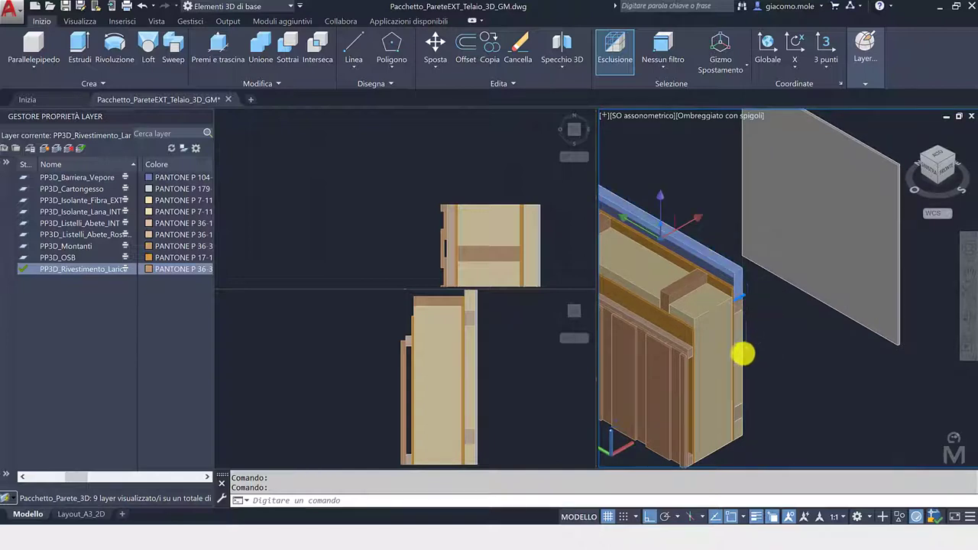
pyautogui.click(745, 397)
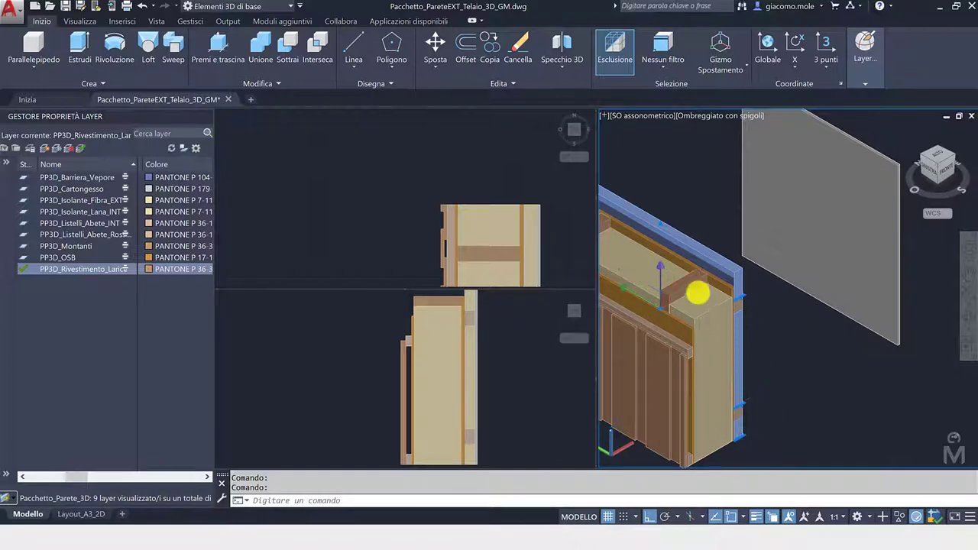
pyautogui.click(687, 298)
pyautogui.scroll(-2, 797, 271)
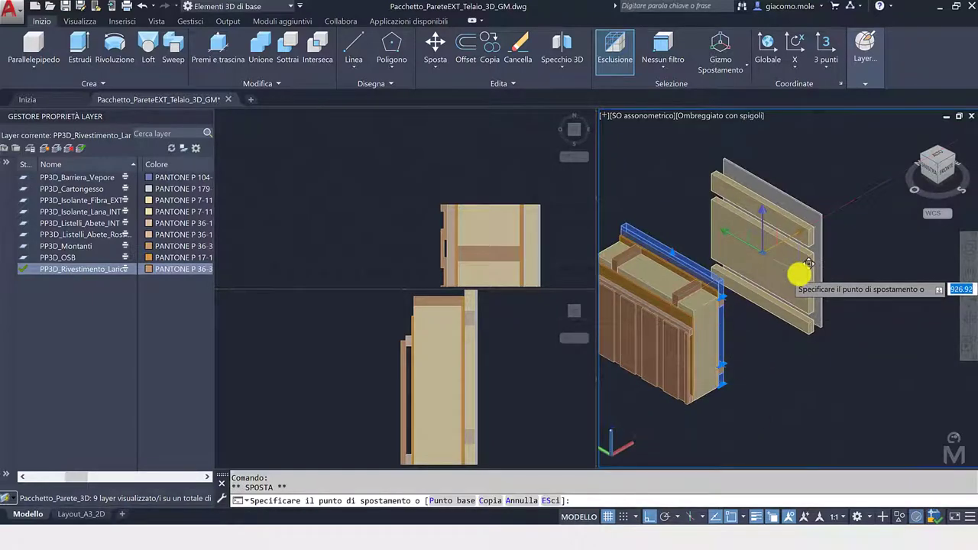
pyautogui.press('Escape')
pyautogui.press('Escape')
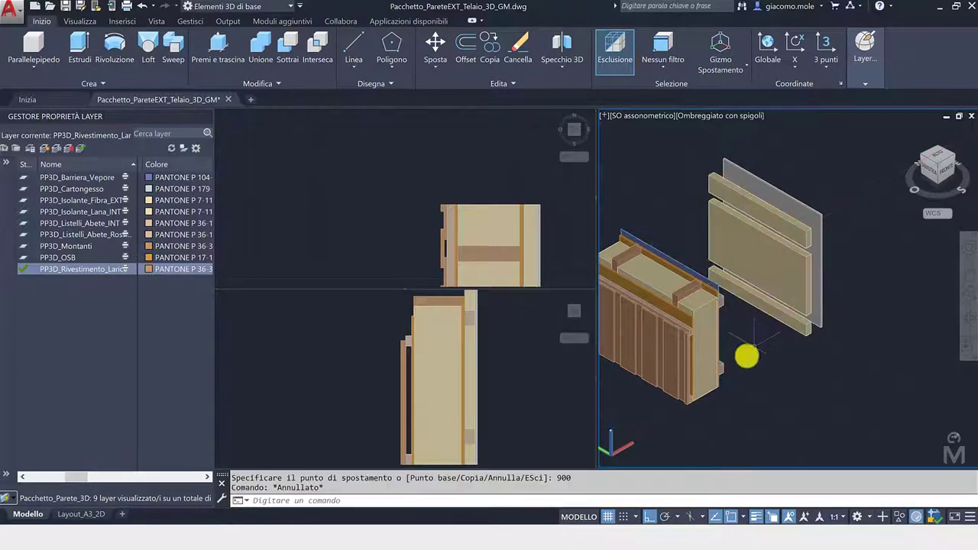
pyautogui.click(725, 305)
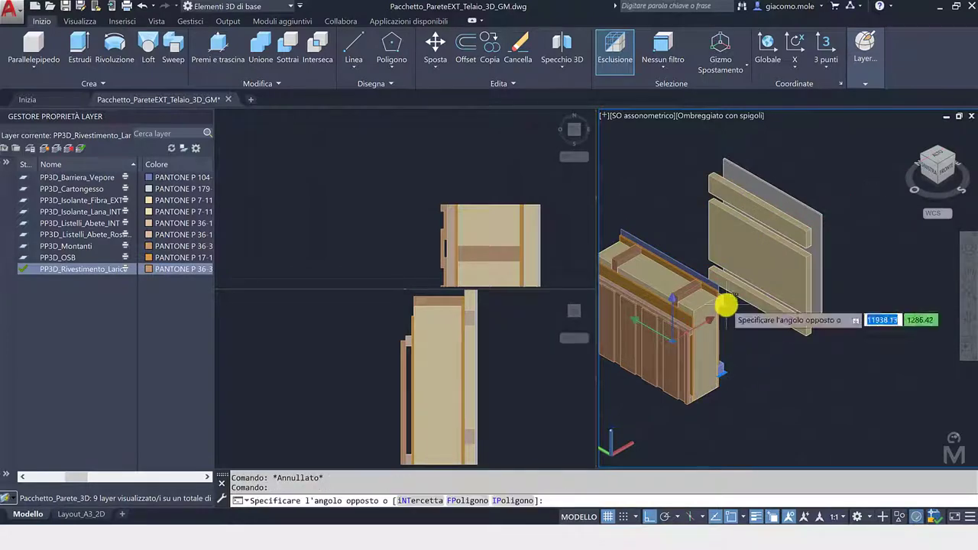
pyautogui.press('Escape')
pyautogui.click(713, 293)
pyautogui.click(688, 294)
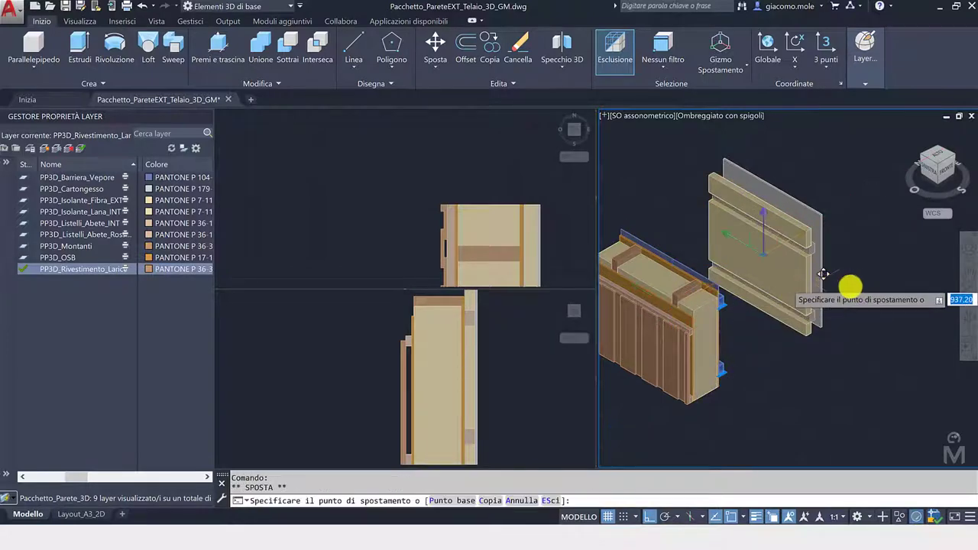
pyautogui.scroll(-2, 850, 288)
pyautogui.write('800')
pyautogui.press('Return')
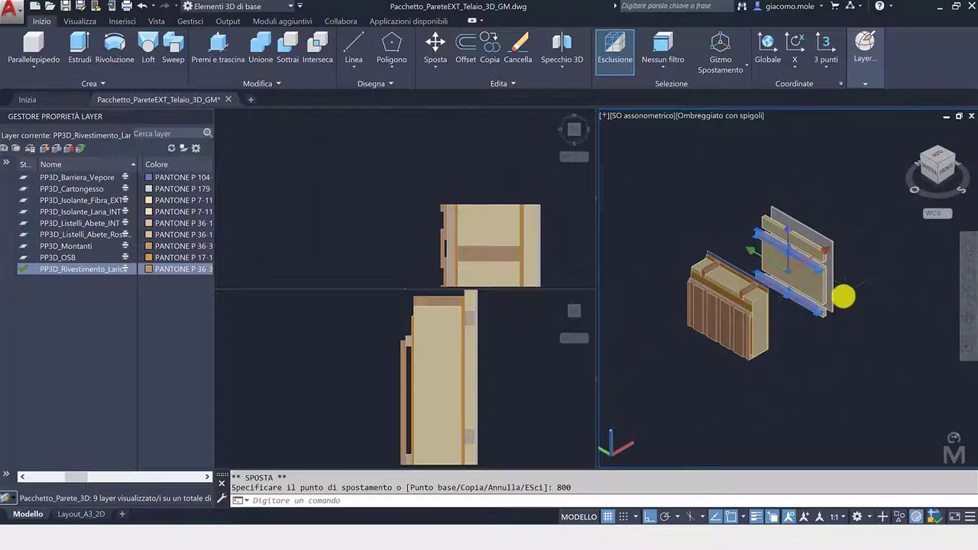
pyautogui.press('Escape')
# Move the blue membrane sheet 700 out from the wall.
pyautogui.scroll(2, 824, 309)
pyautogui.scroll(2, 802, 333)
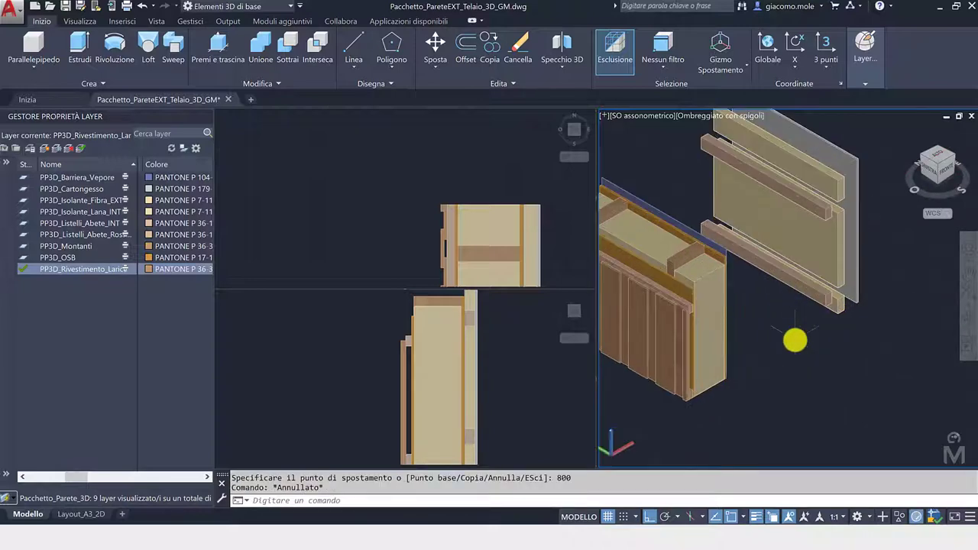
pyautogui.click(725, 253)
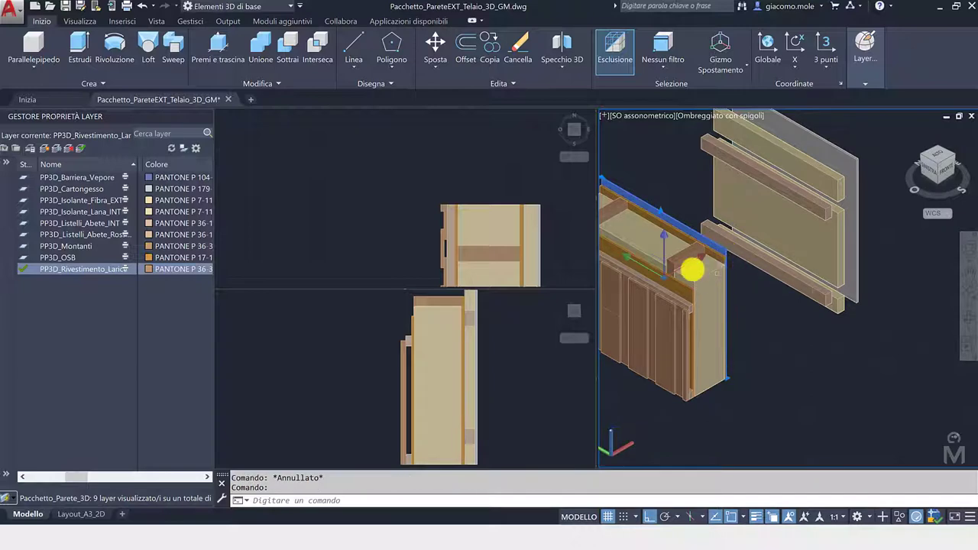
pyautogui.click(699, 263)
pyautogui.scroll(-2, 856, 282)
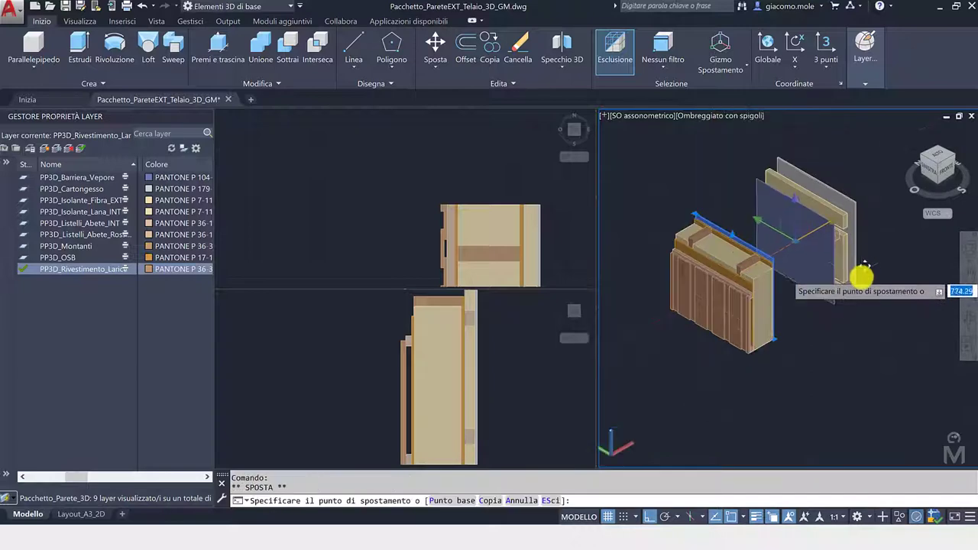
pyautogui.scroll(-2, 867, 273)
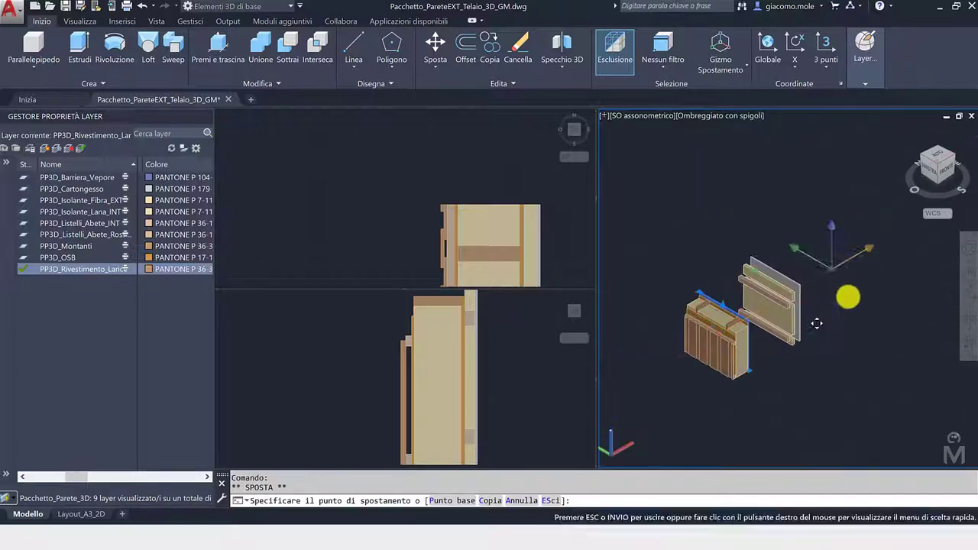
pyautogui.write('7')
pyautogui.press('Return')
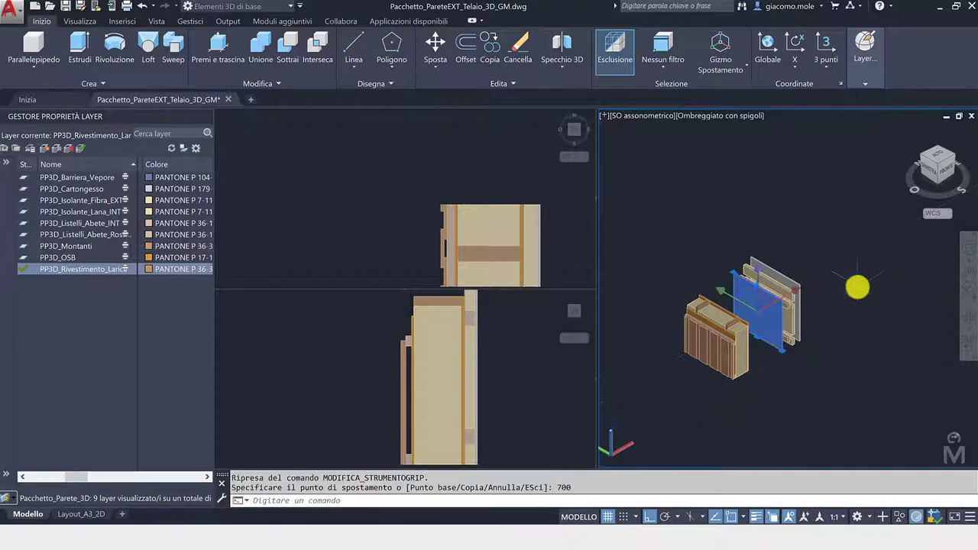
pyautogui.press('Escape')
# Move the brown board 600 out from the wall.
pyautogui.scroll(3, 760, 345)
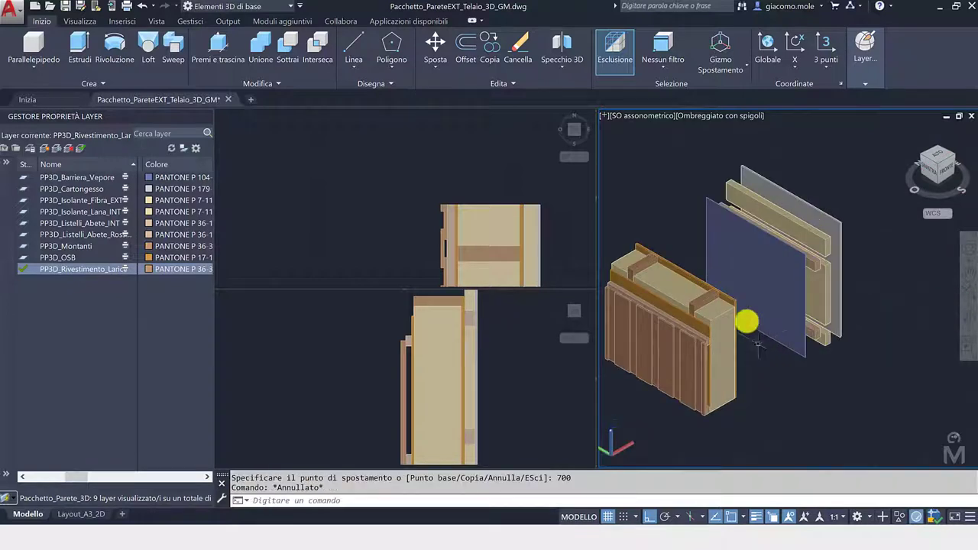
pyautogui.click(738, 299)
pyautogui.click(722, 307)
pyautogui.write('600')
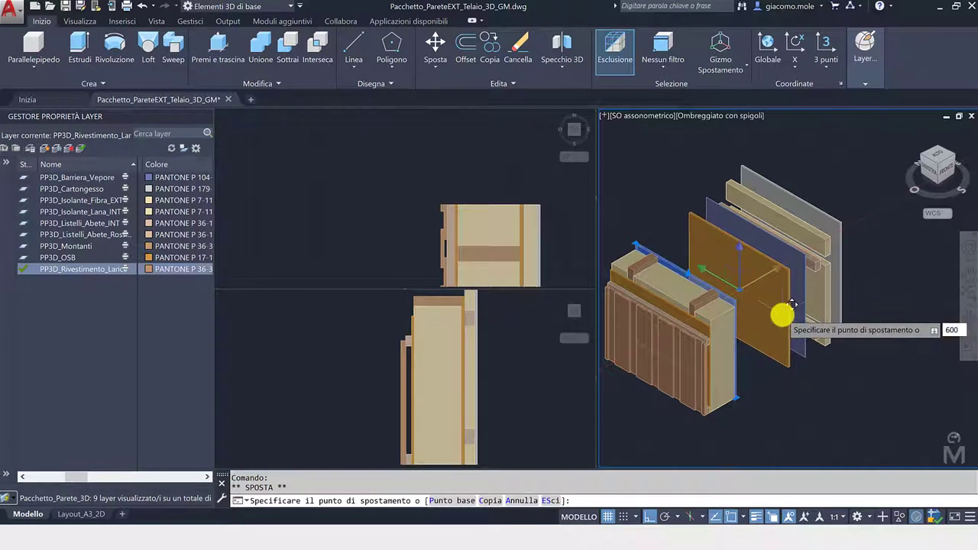
pyautogui.press('Return')
pyautogui.press('Escape')
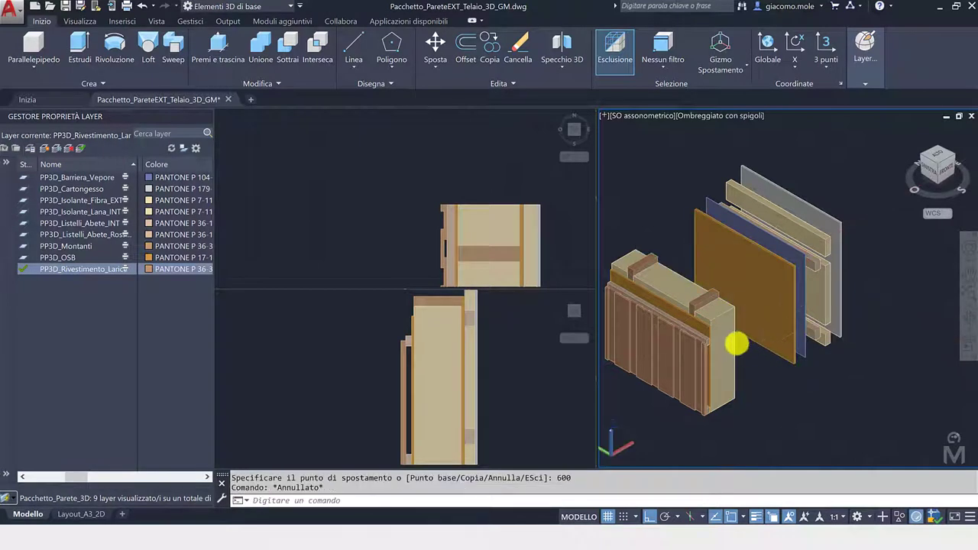
pyautogui.click(734, 342)
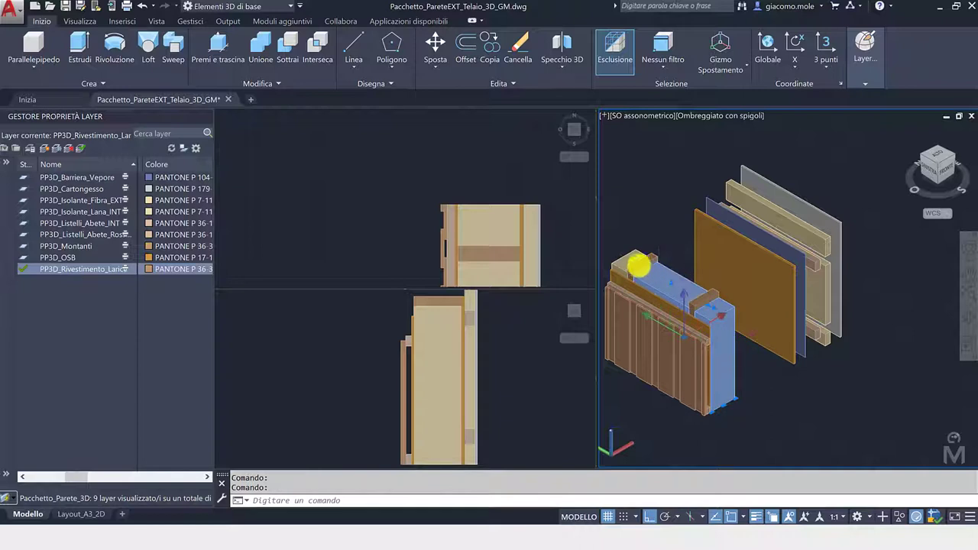
pyautogui.click(708, 312)
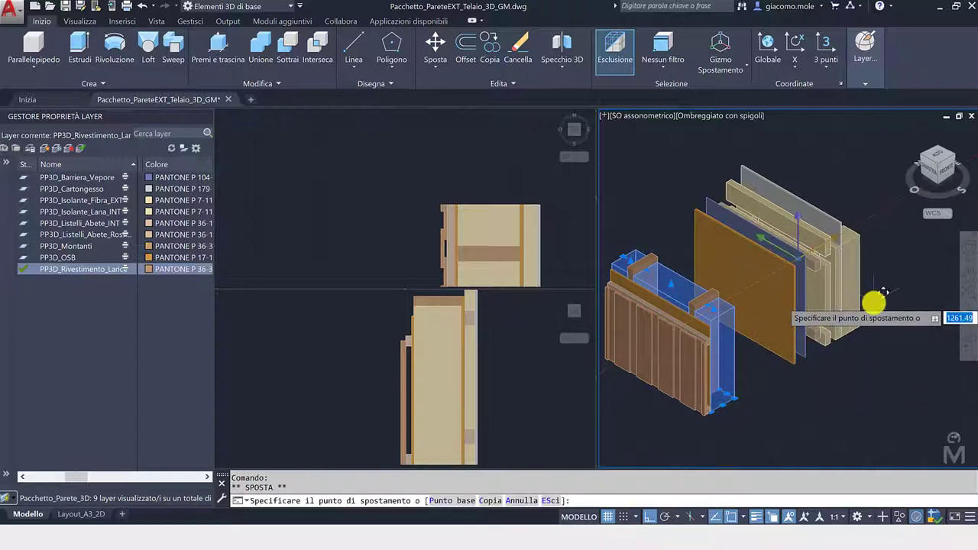
pyautogui.press('Return')
pyautogui.press('Escape')
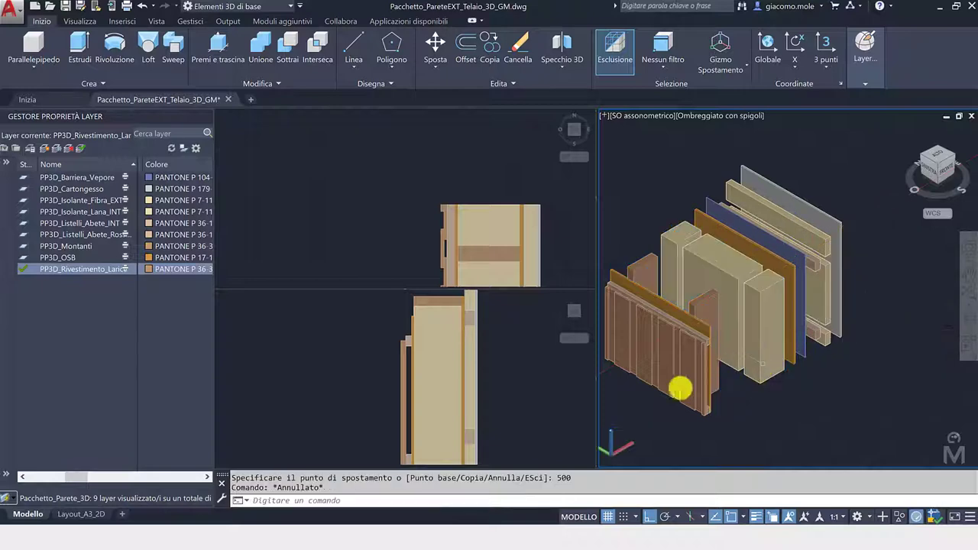
pyautogui.click(704, 311)
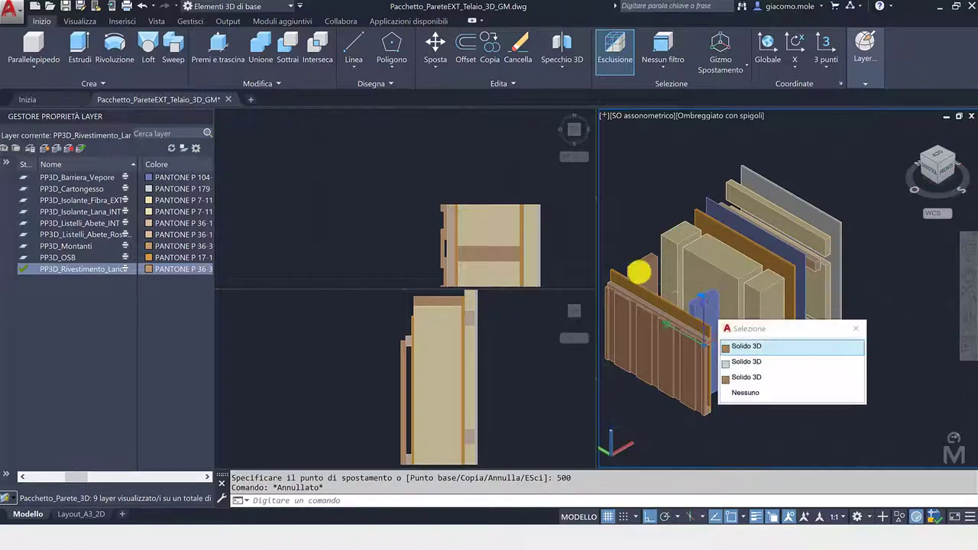
pyautogui.click(715, 309)
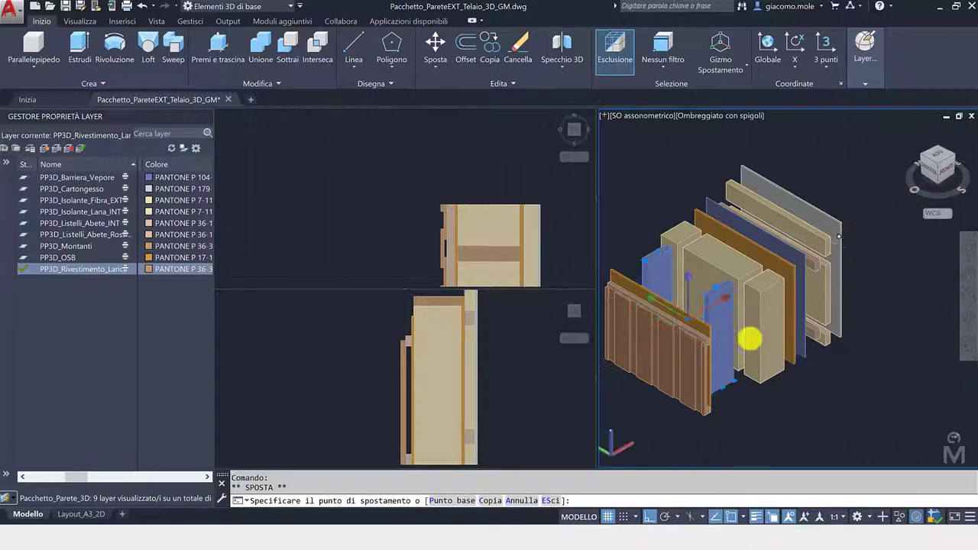
pyautogui.press('Return')
pyautogui.press('Escape')
pyautogui.moveTo(677, 436); pyautogui.dragTo(724, 411, button='middle')
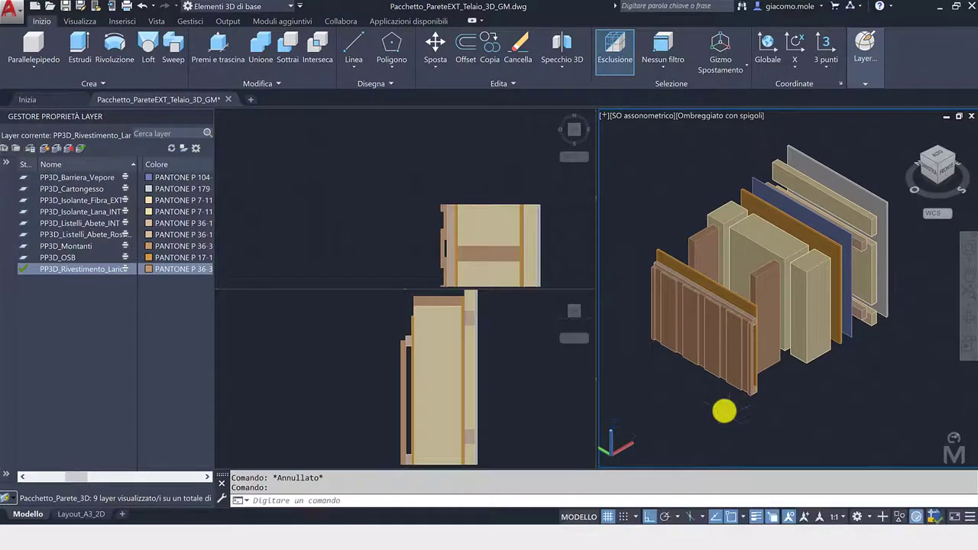
pyautogui.scroll(-1, 767, 395)
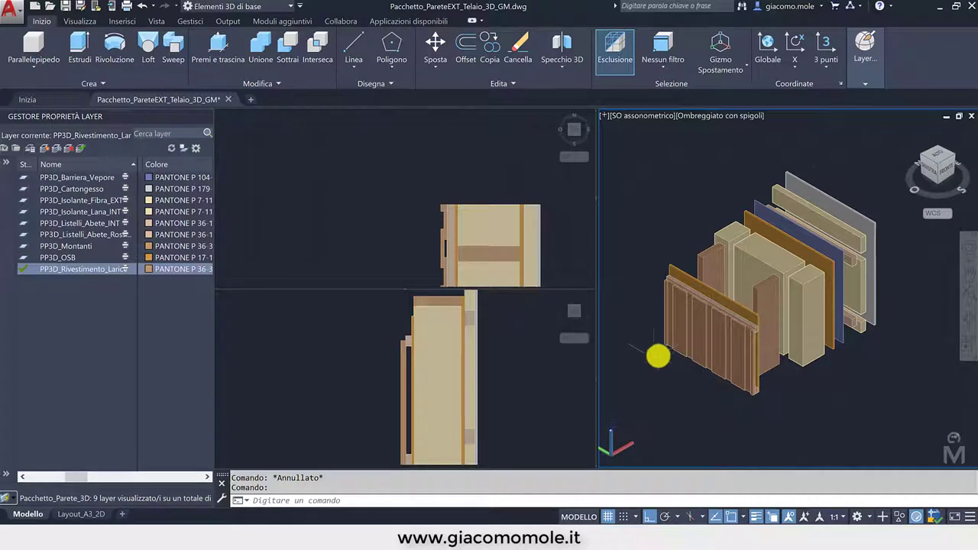
# Move the outermost cladding layer 50 further out along X.
pyautogui.click(435, 245)
pyautogui.scroll(-5, 465, 245)
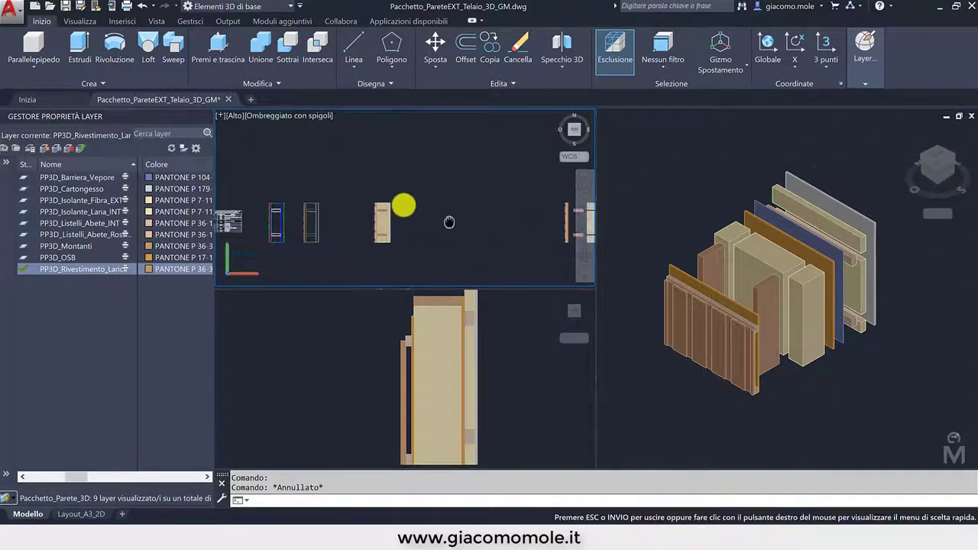
pyautogui.moveTo(401, 205); pyautogui.dragTo(515, 219, button='middle')
pyautogui.scroll(3, 469, 213)
pyautogui.scroll(3, 452, 183)
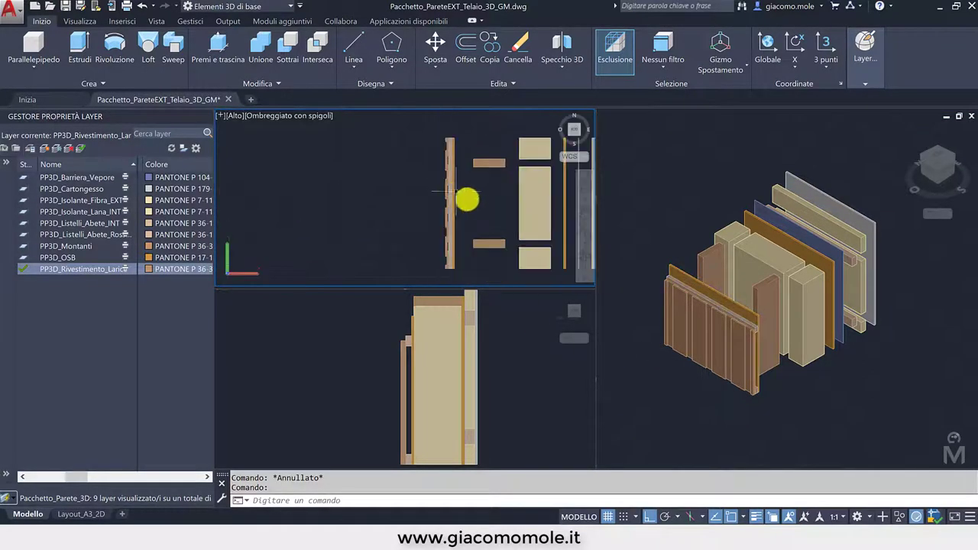
pyautogui.moveTo(465, 197); pyautogui.dragTo(356, 198, button='middle')
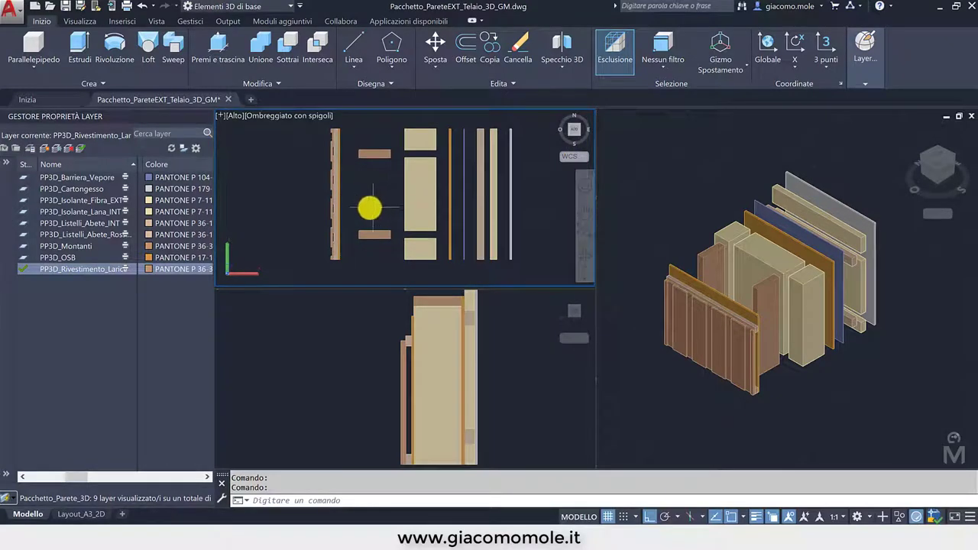
pyautogui.click(666, 267)
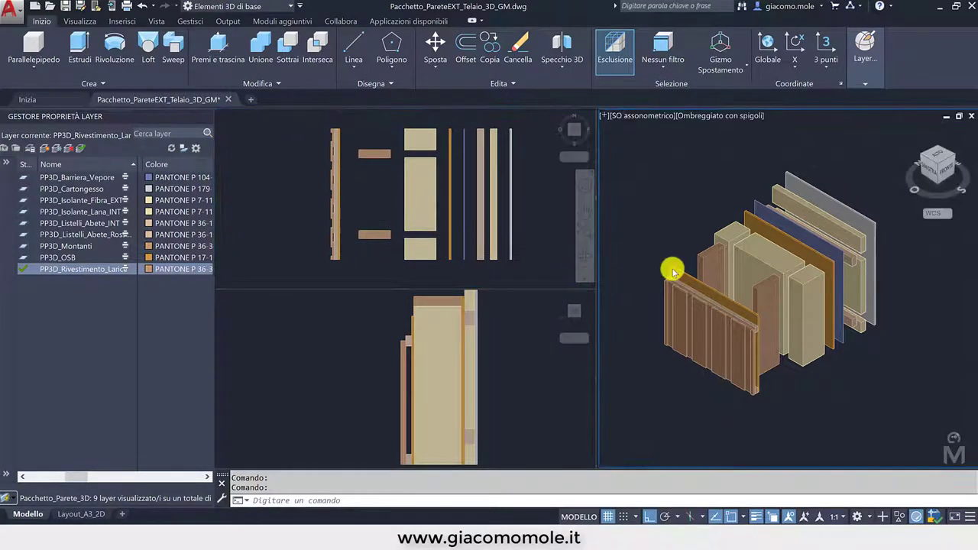
pyautogui.click(676, 275)
pyautogui.click(763, 304)
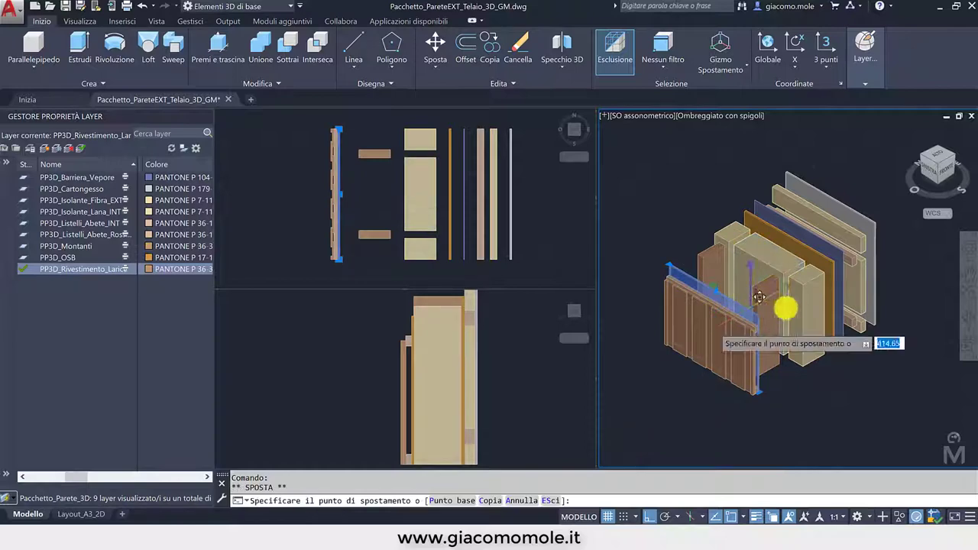
pyautogui.scroll(-3, 817, 294)
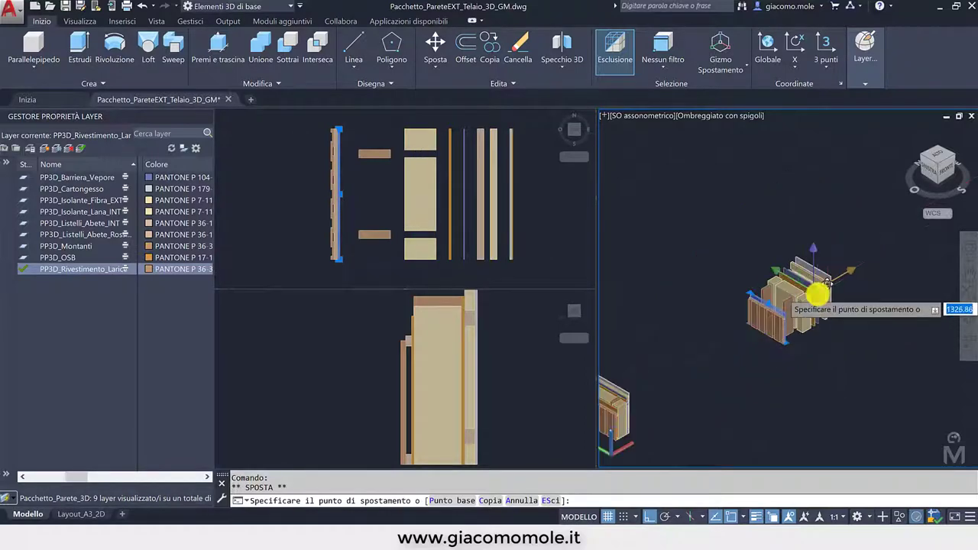
pyautogui.press('Return')
pyautogui.press('Escape')
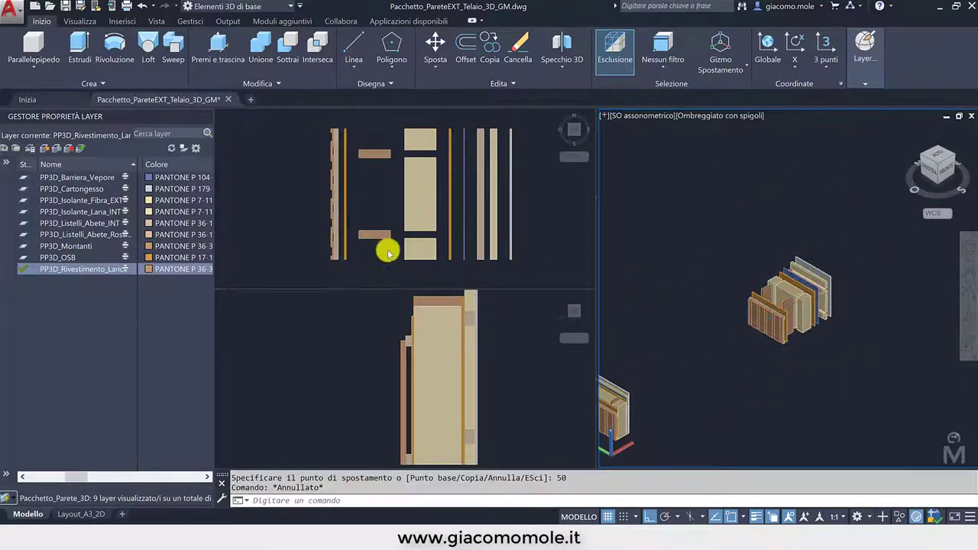
# Crossing-select the left cladding wall in plan and move it out another 50.
pyautogui.click(317, 212)
pyautogui.moveTo(313, 214)
pyautogui.mouseDown(button='middle')
pyautogui.moveTo(334, 223)
pyautogui.moveTo(356, 157)
pyautogui.mouseUp(button='middle')
pyautogui.scroll(2, 348, 151)
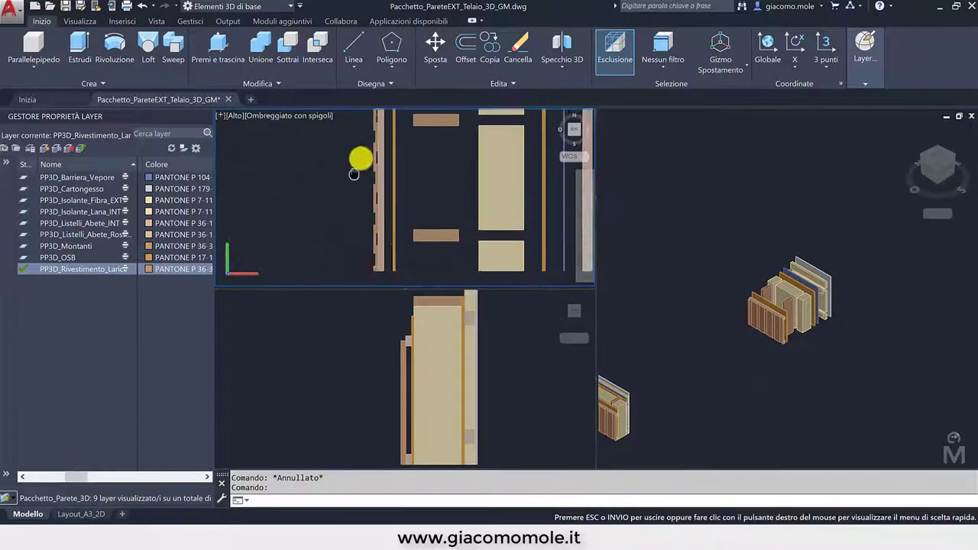
pyautogui.click(390, 272)
pyautogui.scroll(-2, 367, 218)
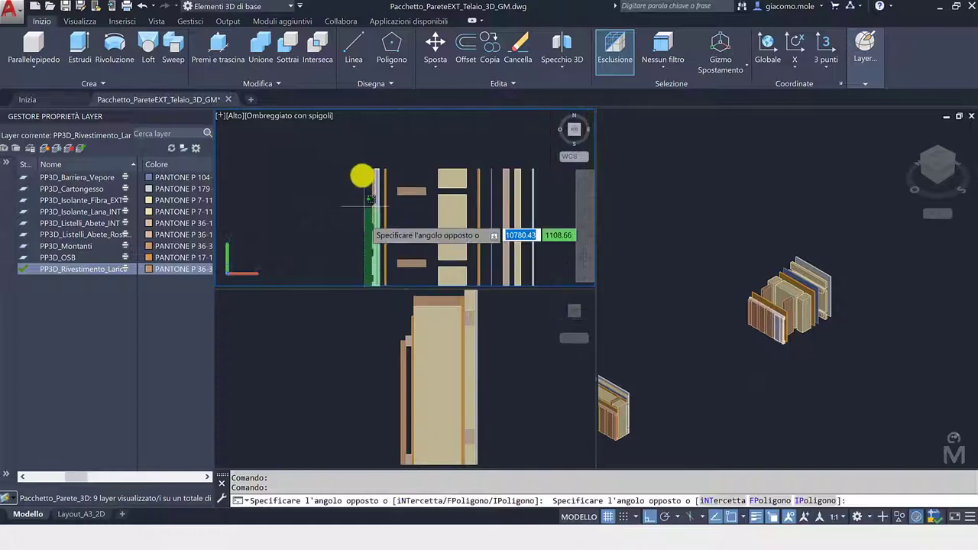
pyautogui.click(357, 151)
pyautogui.click(375, 227)
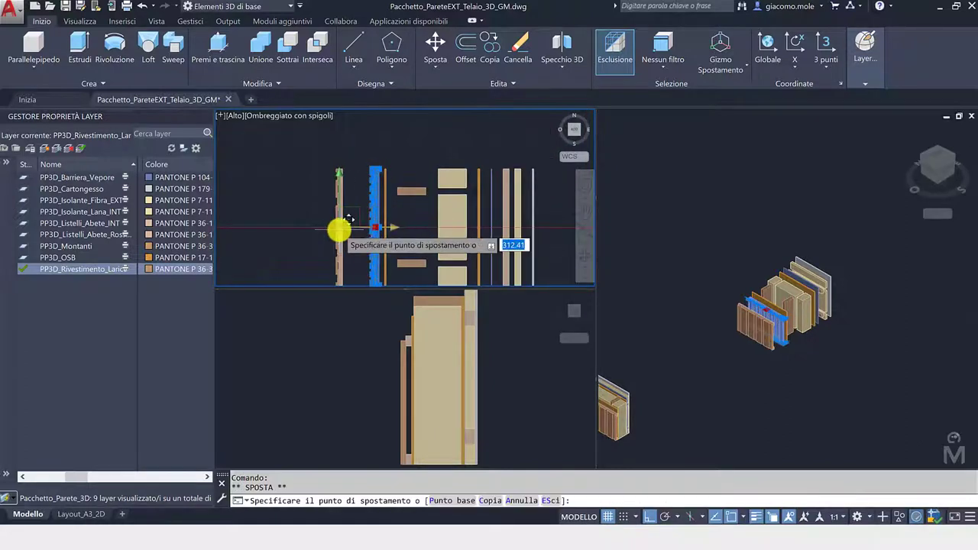
pyautogui.press('Return')
pyautogui.moveTo(345, 218); pyautogui.dragTo(356, 211, button='middle')
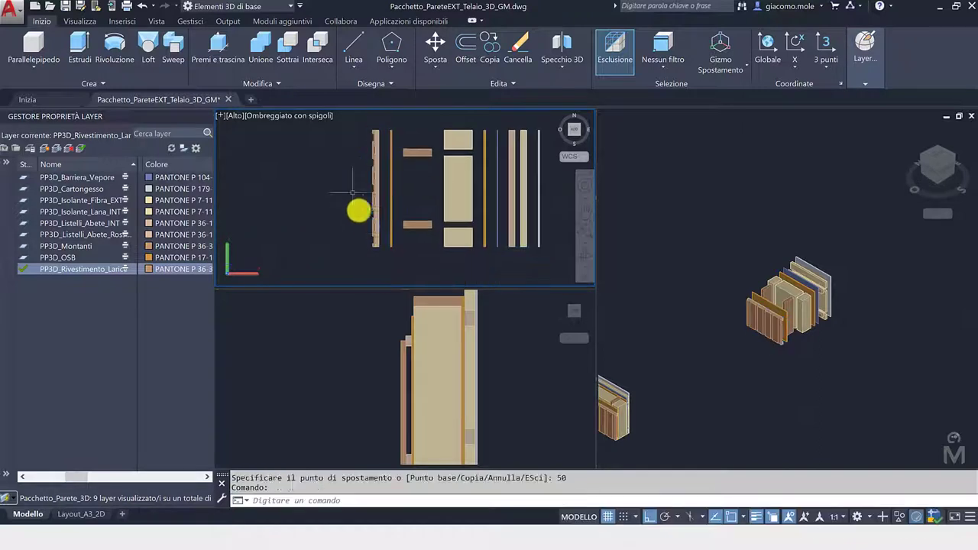
pyautogui.press('Escape')
pyautogui.scroll(5, 372, 248)
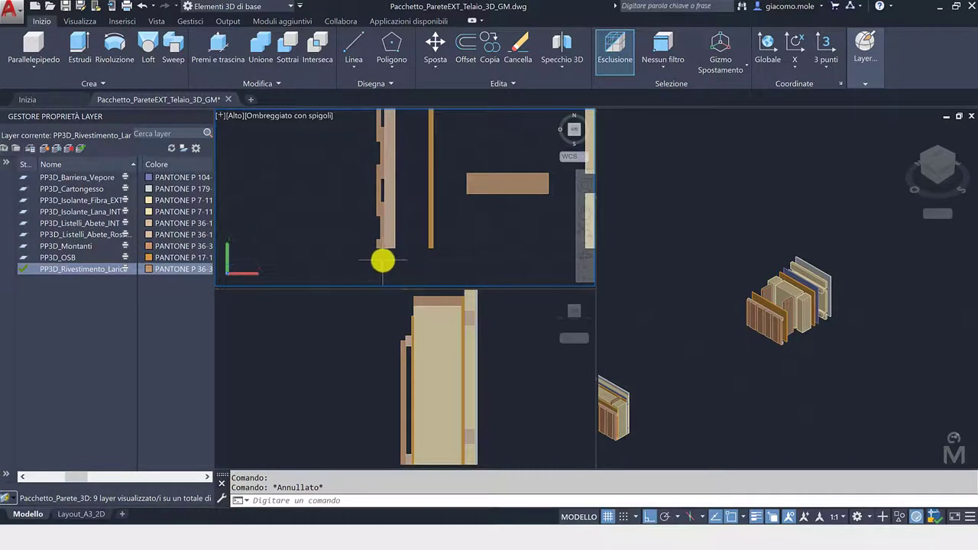
# Crossing-select the outer panel and move it 100 along X.
pyautogui.click(383, 261)
pyautogui.scroll(-5, 340, 245)
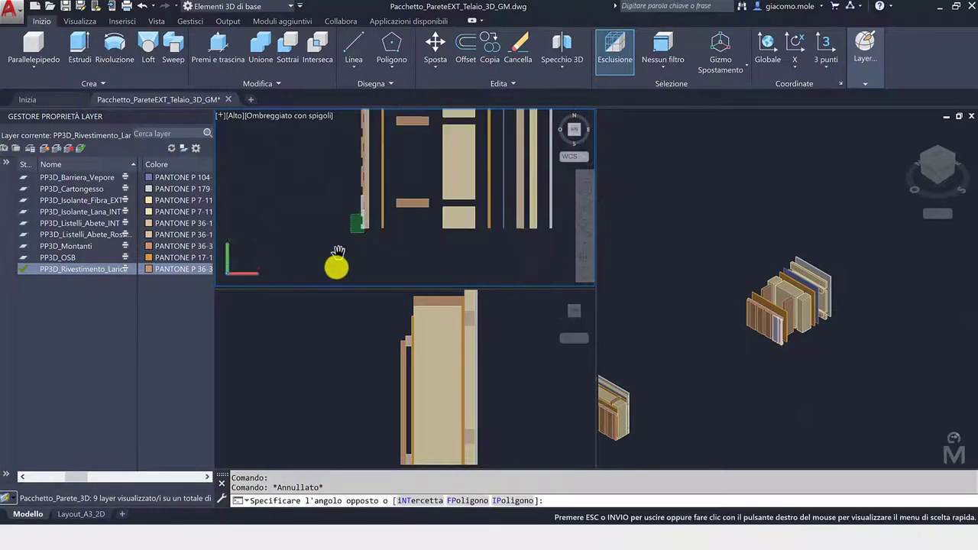
pyautogui.click(314, 131)
pyautogui.click(399, 214)
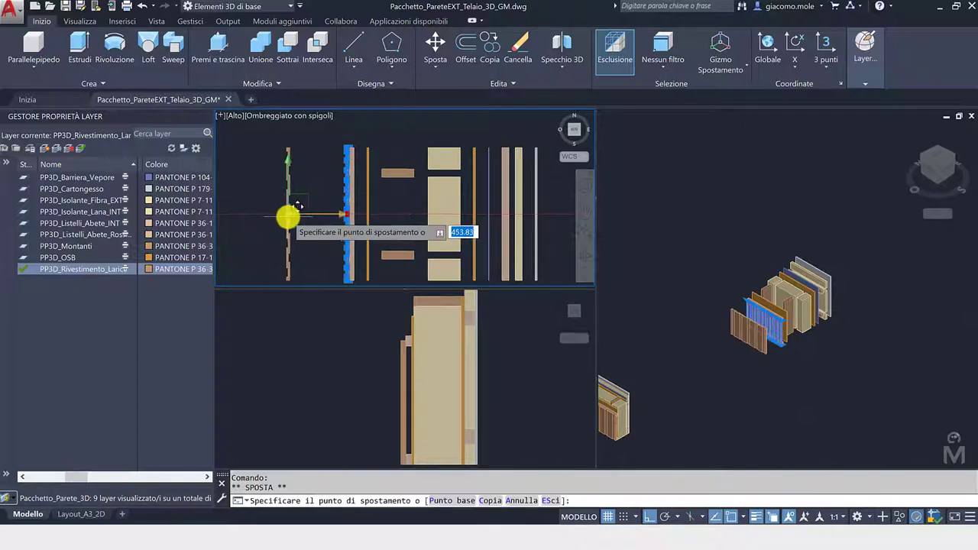
pyautogui.write('0')
pyautogui.press('Return')
pyautogui.press('Escape')
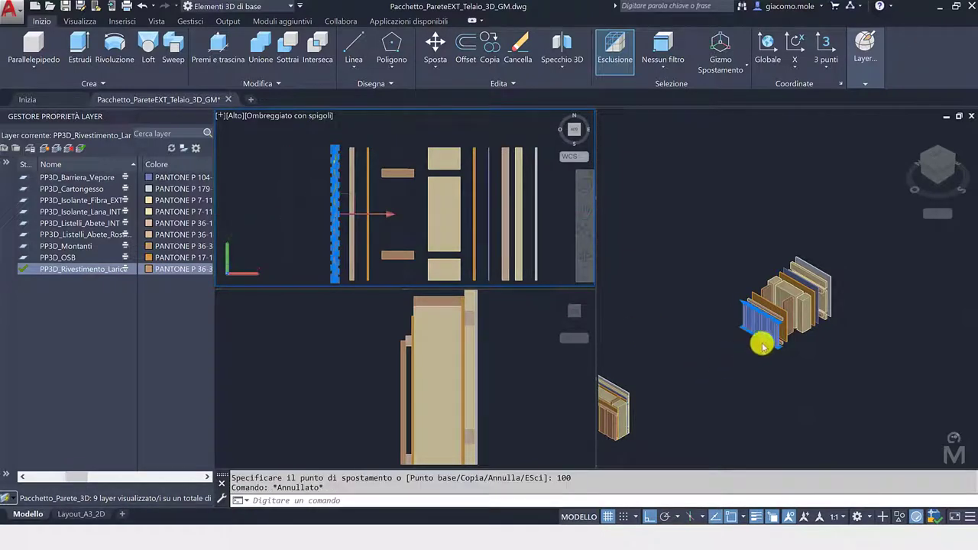
# Pan and zoom the isometric and plan views to check the widened layer gaps.
pyautogui.click(788, 317)
pyautogui.scroll(2, 779, 306)
pyautogui.scroll(3, 779, 321)
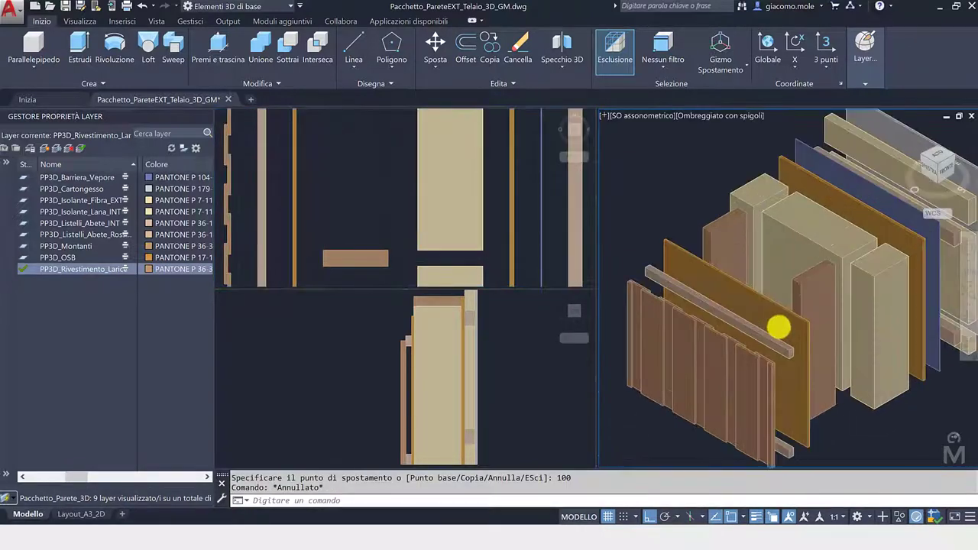
pyautogui.scroll(2, 743, 331)
pyautogui.scroll(-2, 760, 291)
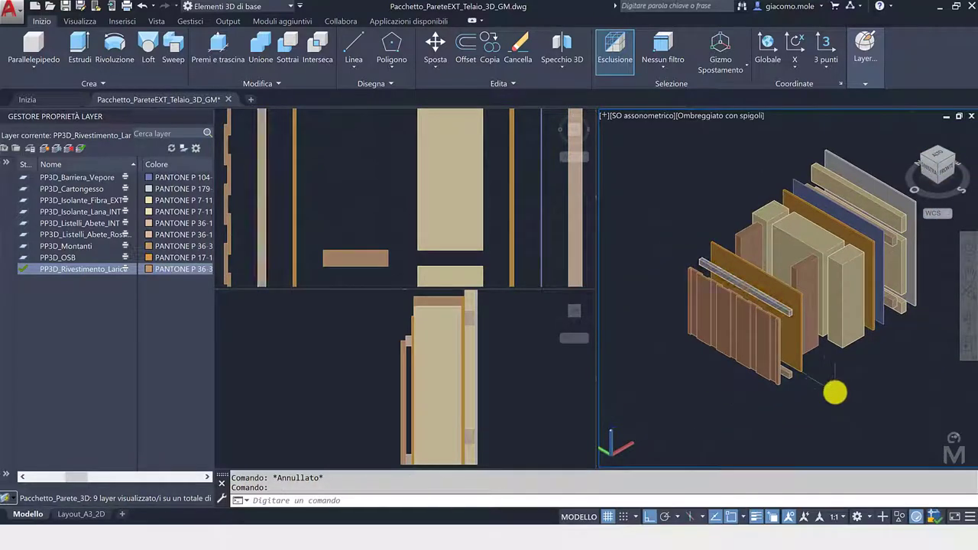
pyautogui.moveTo(840, 386)
pyautogui.mouseDown(button='middle')
pyautogui.moveTo(803, 392)
pyautogui.moveTo(823, 388)
pyautogui.mouseUp(button='middle')
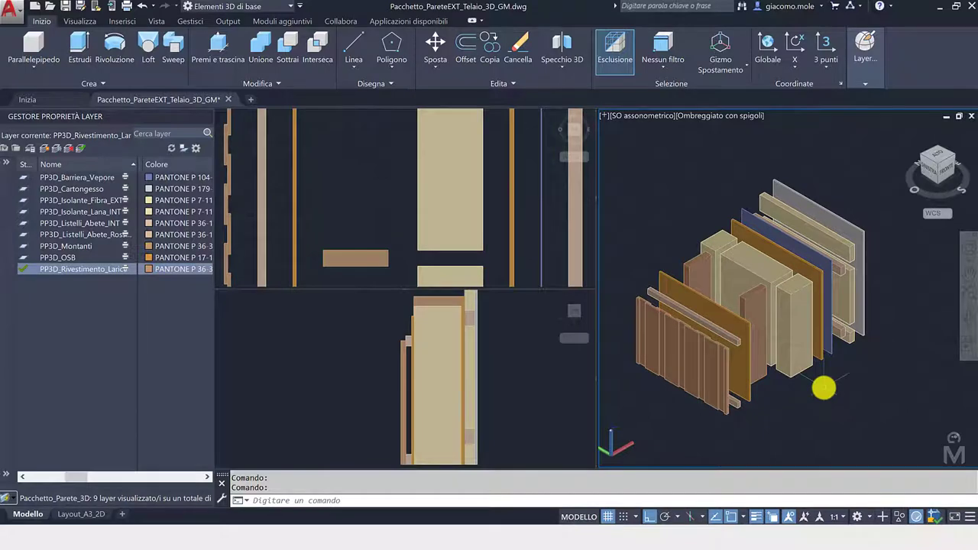
pyautogui.moveTo(836, 380); pyautogui.dragTo(851, 375, button='middle')
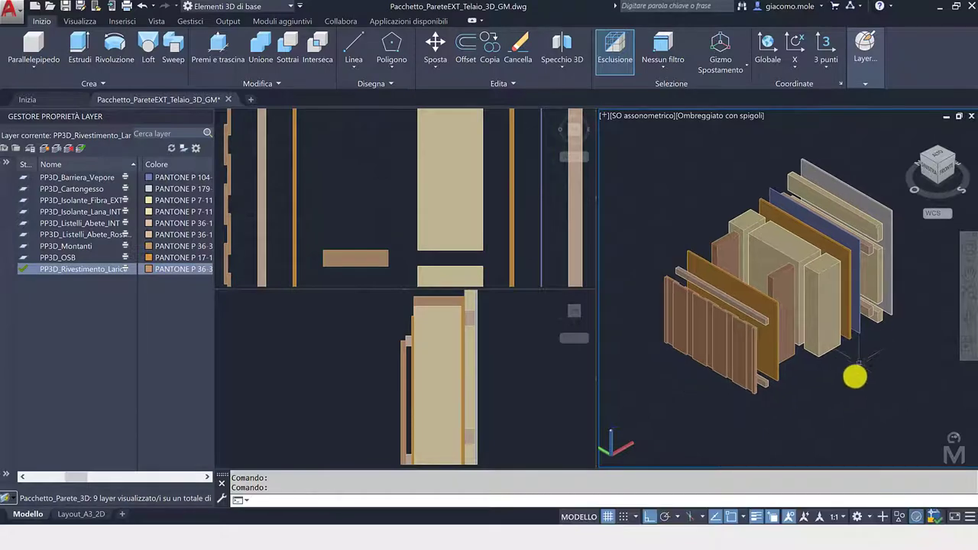
pyautogui.scroll(2, 715, 388)
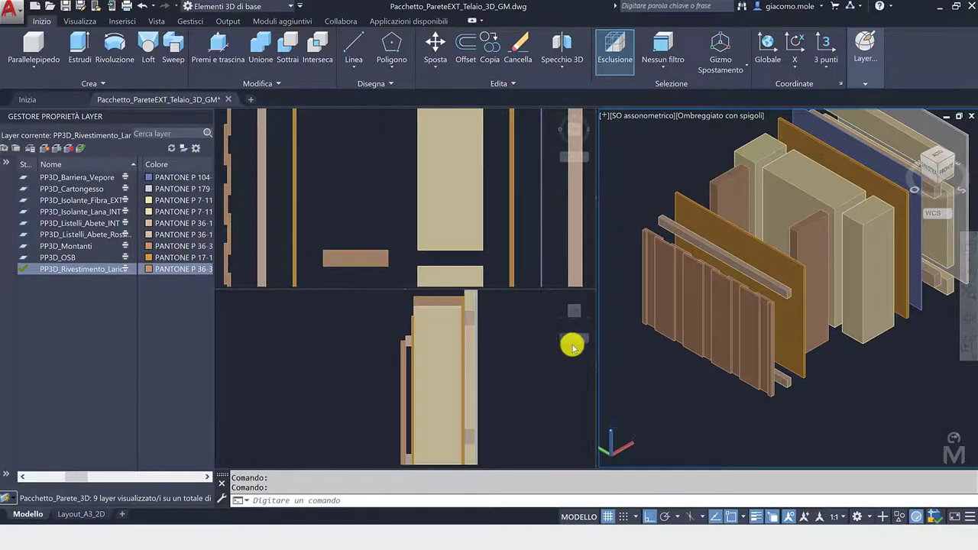
pyautogui.scroll(-2, 713, 394)
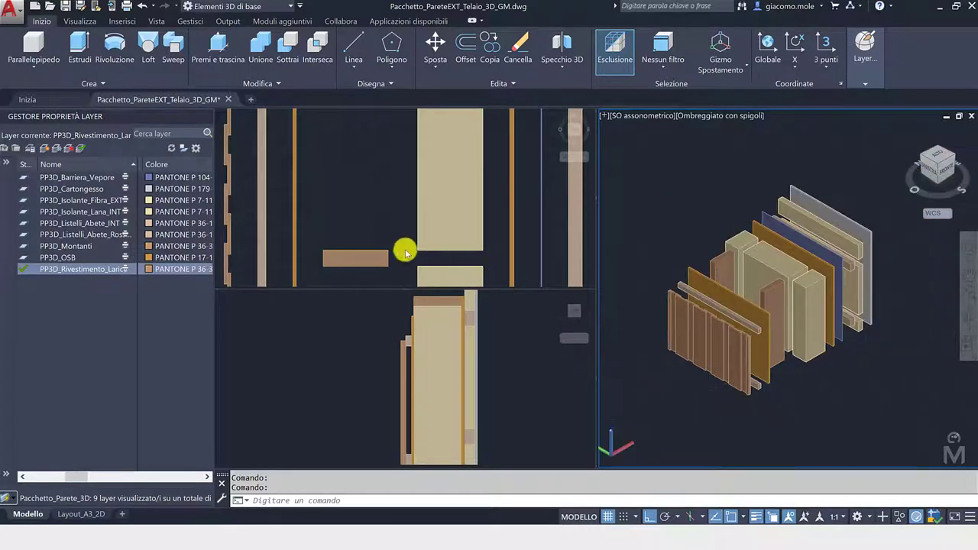
pyautogui.click(405, 253)
pyautogui.scroll(-2, 447, 203)
pyautogui.scroll(-1, 400, 236)
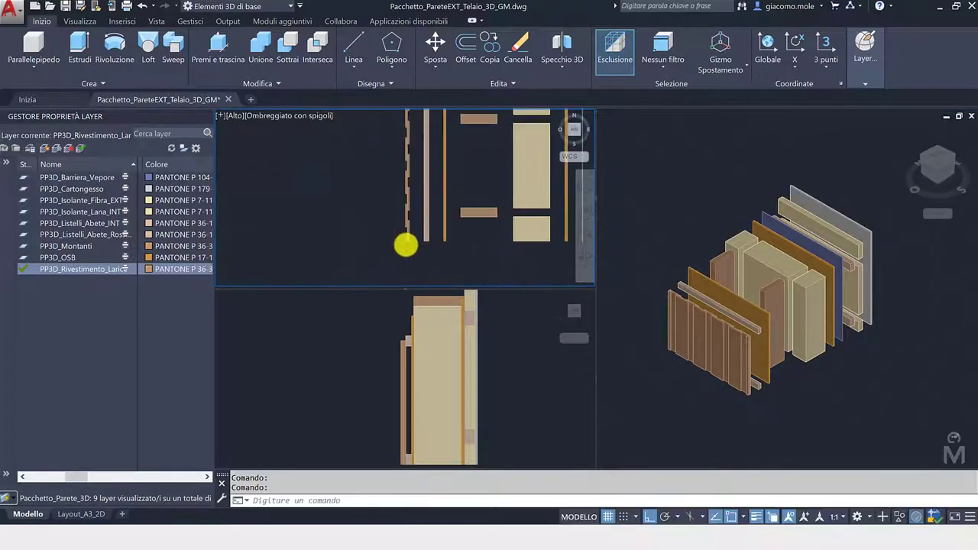
pyautogui.scroll(1, 405, 245)
# Move the small part 500 along X.
pyautogui.scroll(1, 406, 243)
pyautogui.click(406, 237)
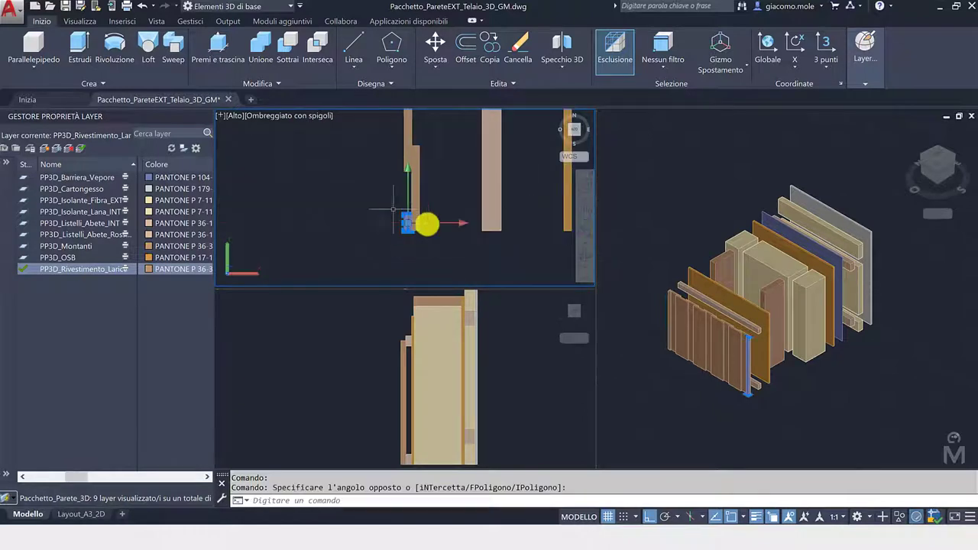
pyautogui.click(463, 220)
pyautogui.click(416, 223)
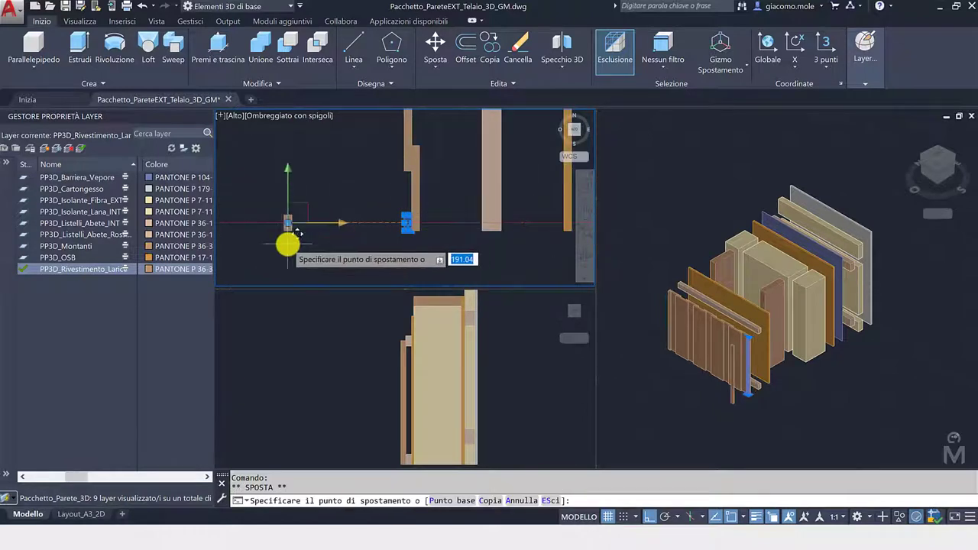
pyautogui.write('500')
pyautogui.press('Return')
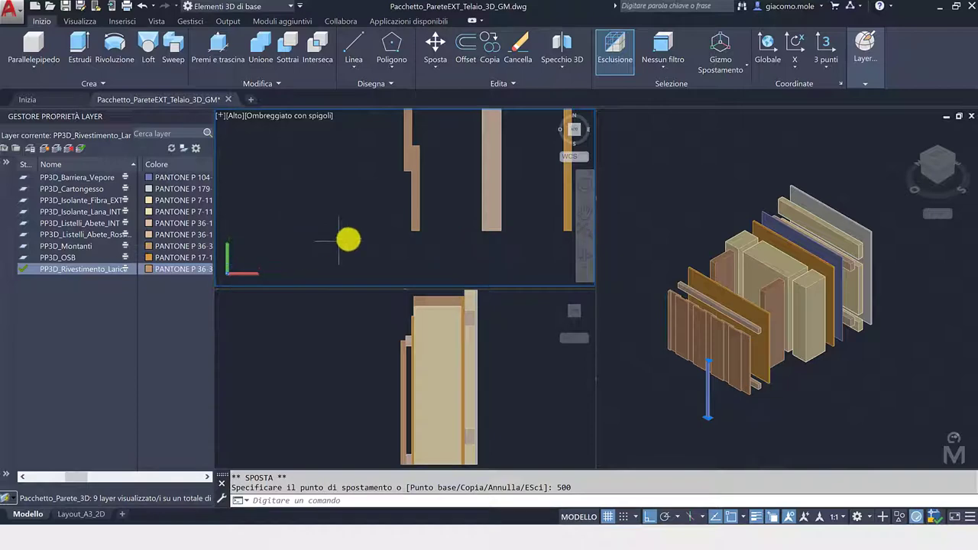
# Crossing-select the thin part and move it 450 along X.
pyautogui.scroll(-1, 372, 237)
pyautogui.click(392, 242)
pyautogui.click(385, 226)
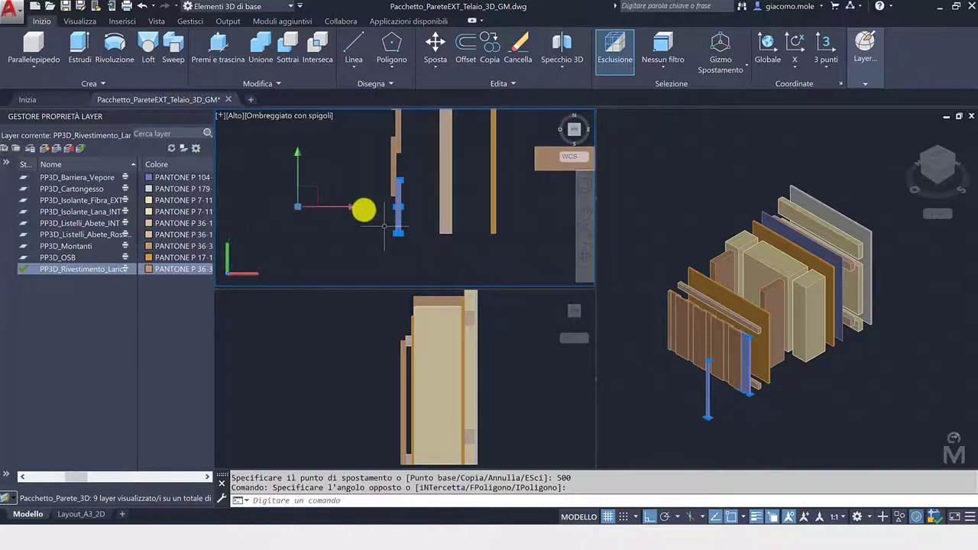
pyautogui.scroll(1, 358, 215)
pyautogui.press('Escape')
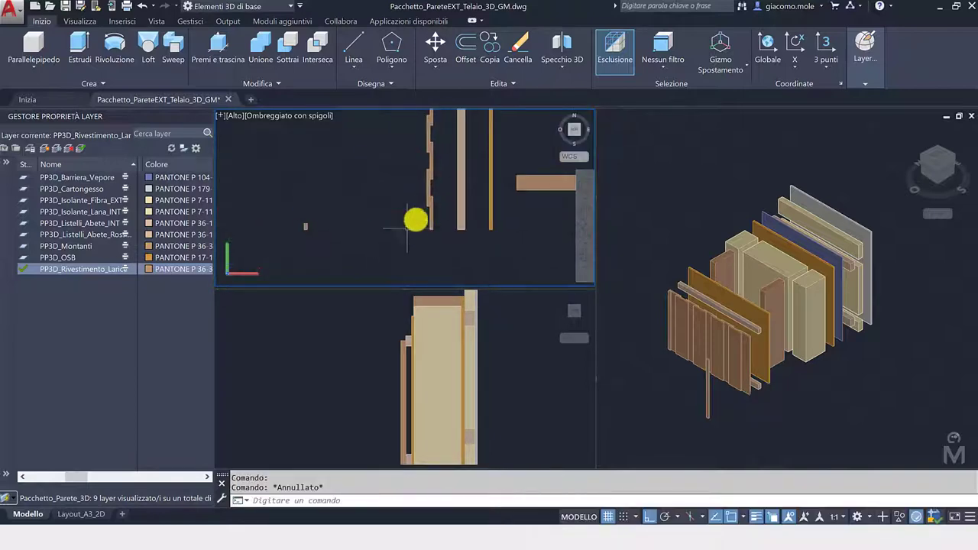
pyautogui.click(432, 207)
pyautogui.click(421, 190)
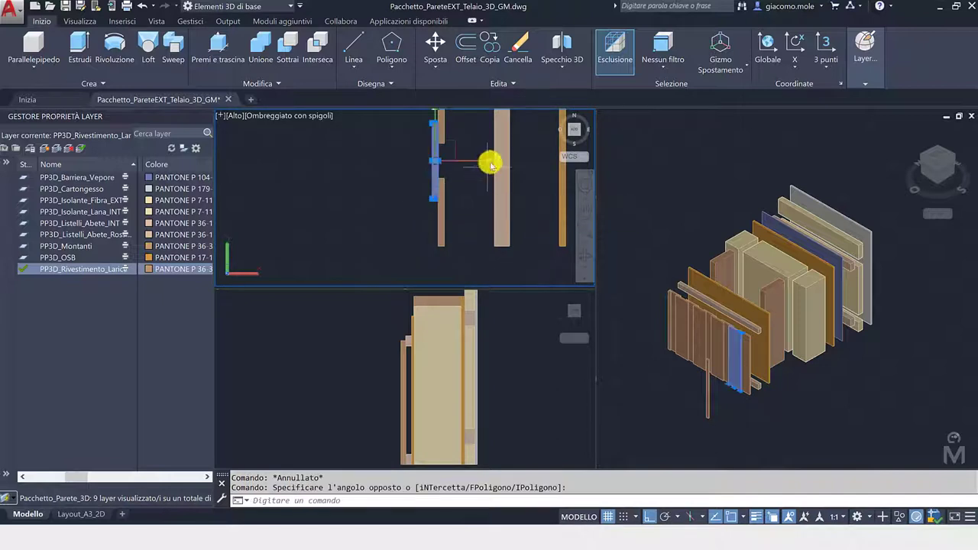
pyautogui.click(491, 159)
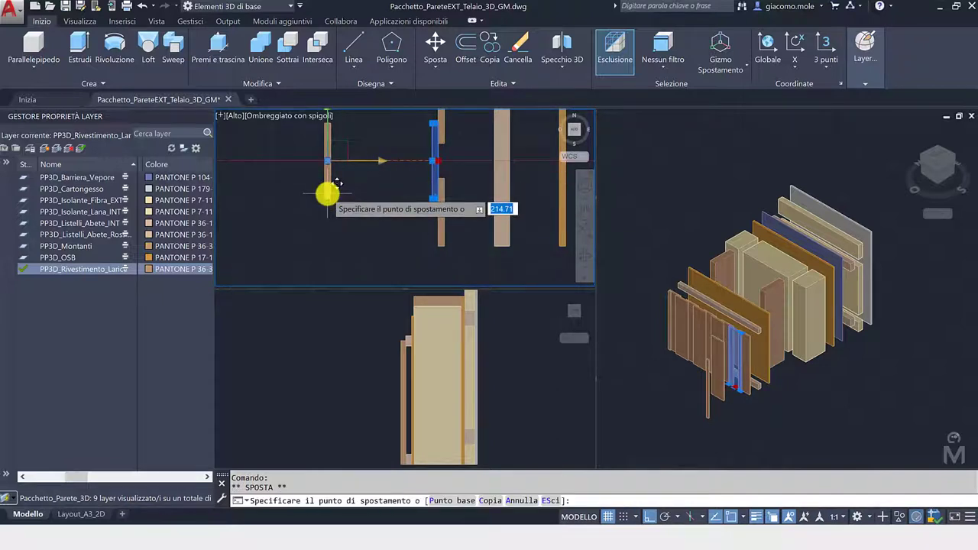
pyautogui.press('Return')
pyautogui.press('Escape')
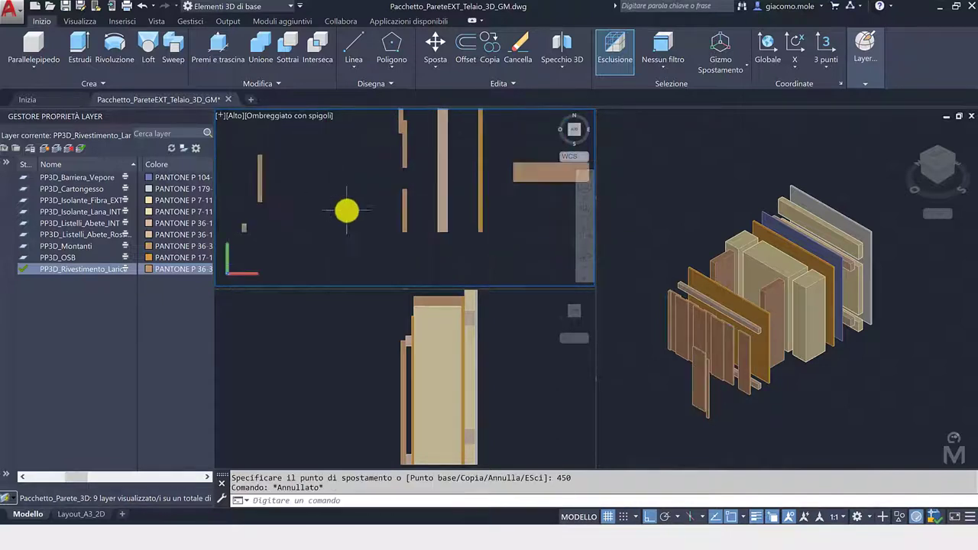
# Slide a larch cladding board 400 sideways along X.
pyautogui.click(397, 230)
pyautogui.click(449, 217)
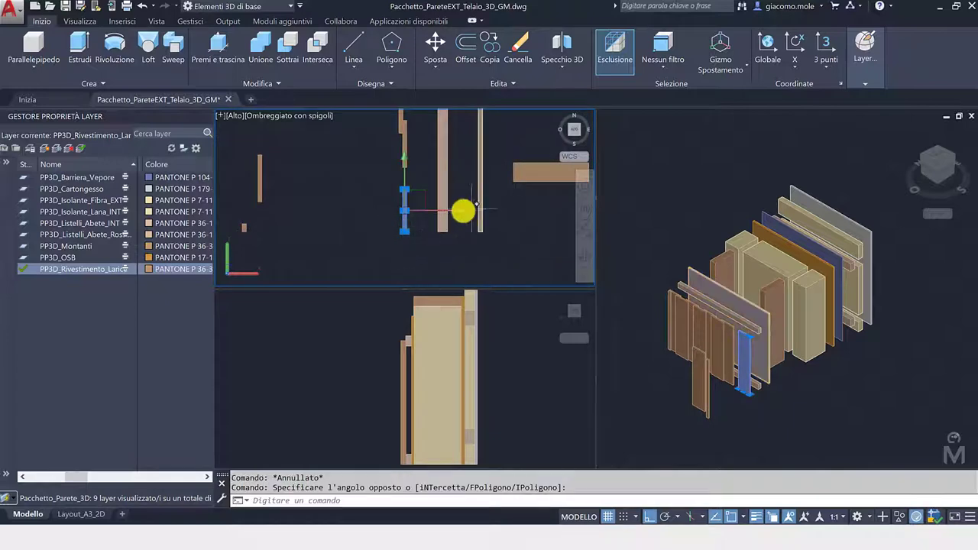
pyautogui.click(420, 210)
pyautogui.write('4')
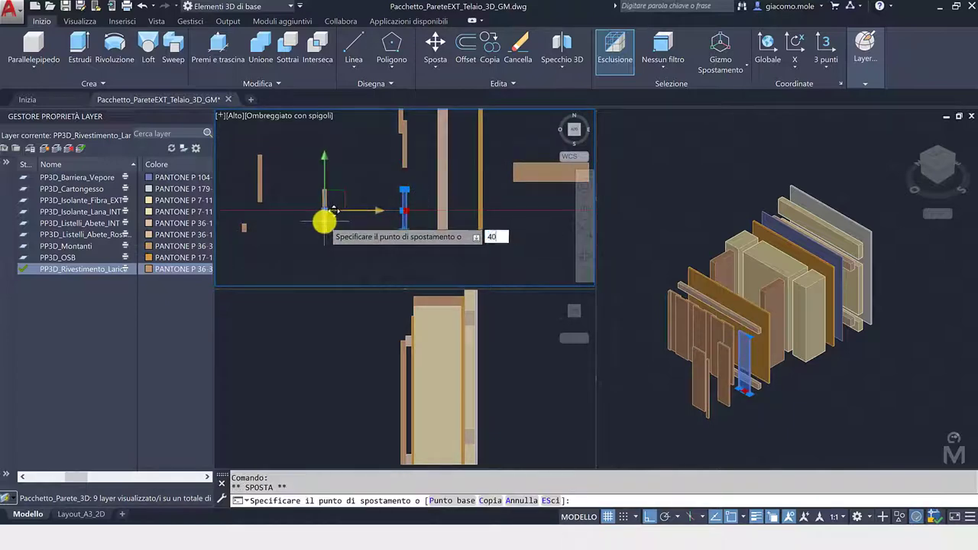
pyautogui.write('0')
pyautogui.press('Return')
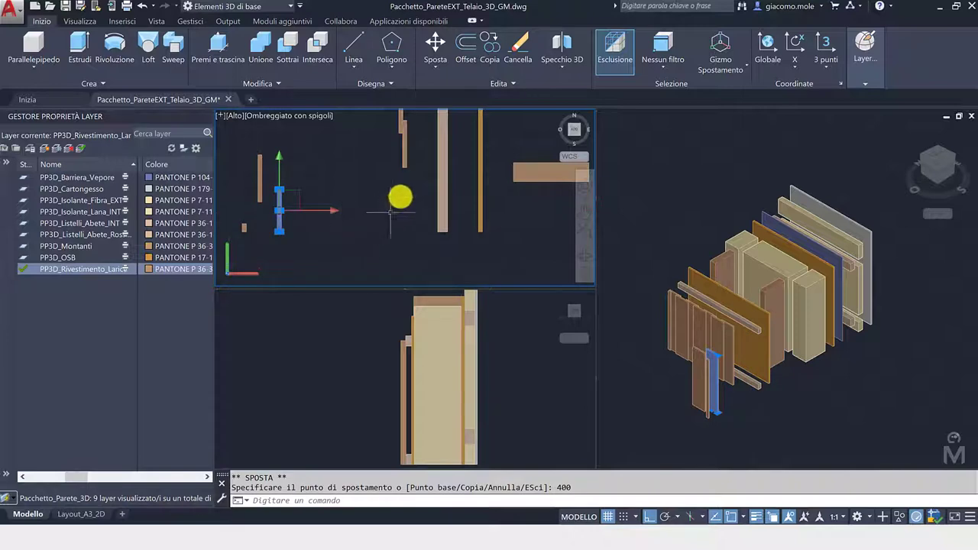
pyautogui.press('Escape')
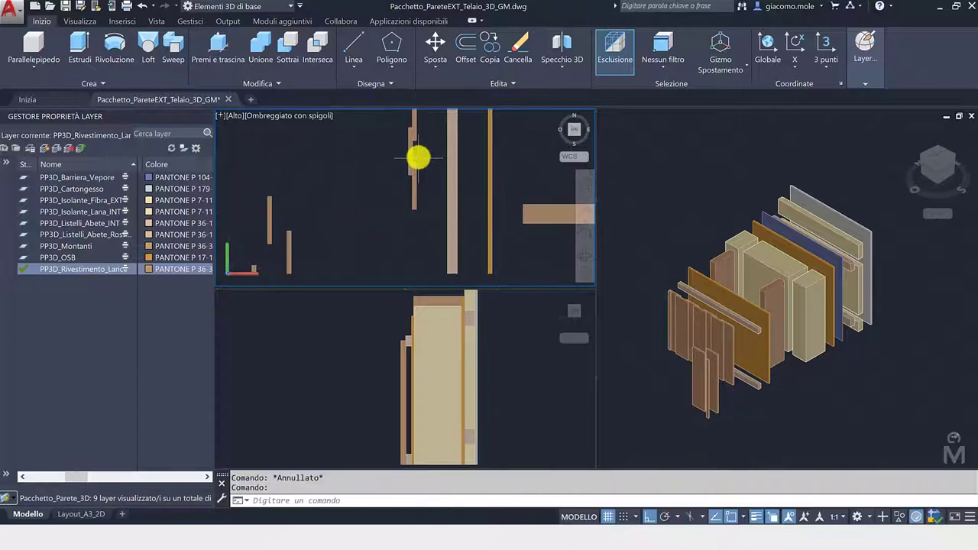
# Select the next cladding board for another shift along X.
pyautogui.click(419, 158)
pyautogui.click(389, 148)
pyautogui.click(462, 151)
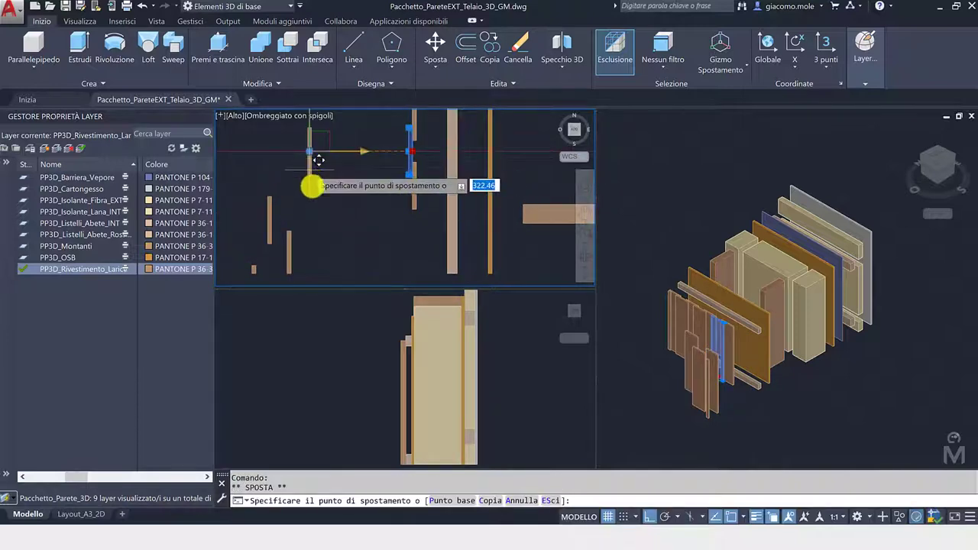
# Shift the first cladding board 400 along X and the next board 350.
pyautogui.write('400')
pyautogui.press('Return')
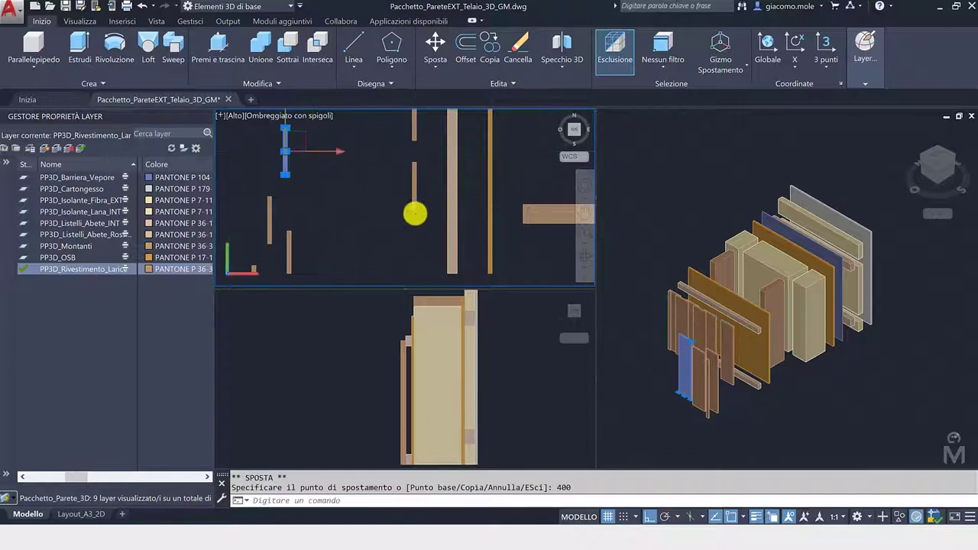
pyautogui.click(415, 213)
pyautogui.click(403, 171)
pyautogui.press('Escape')
pyautogui.press('Escape')
pyautogui.click(405, 196)
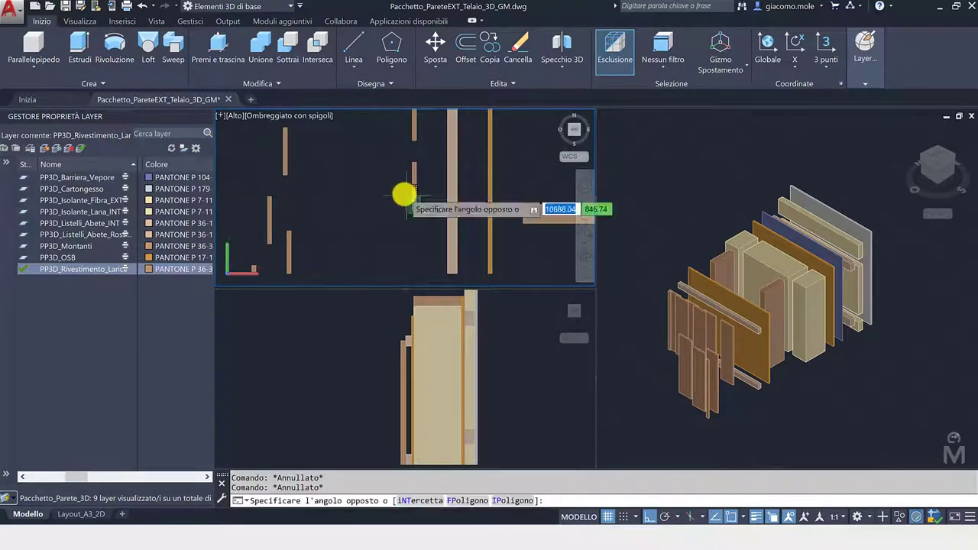
pyautogui.click(404, 196)
pyautogui.click(417, 182)
pyautogui.write('350')
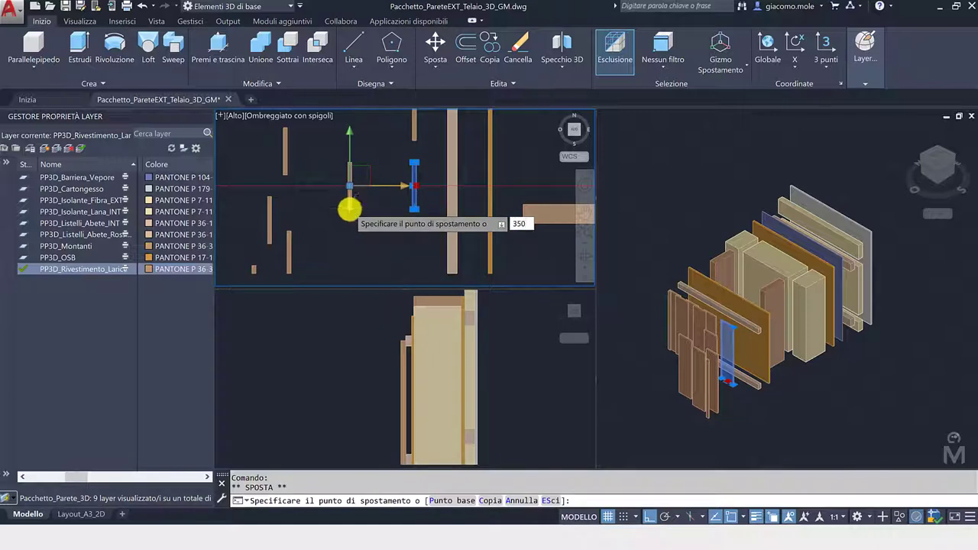
pyautogui.press('Return')
pyautogui.press('Escape')
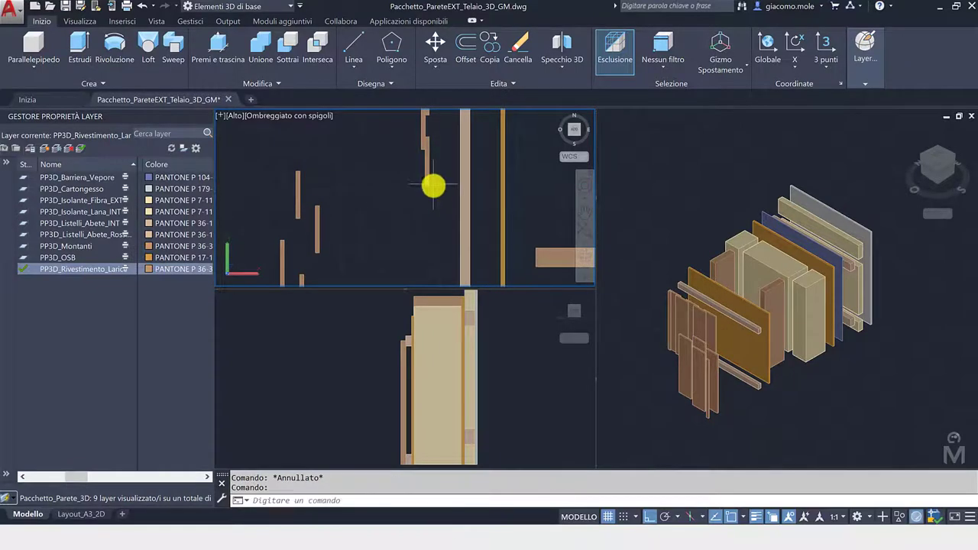
# Slide two more cladding boards along X by 350 and 300.
pyautogui.click(433, 188)
pyautogui.scroll(-2, 433, 188)
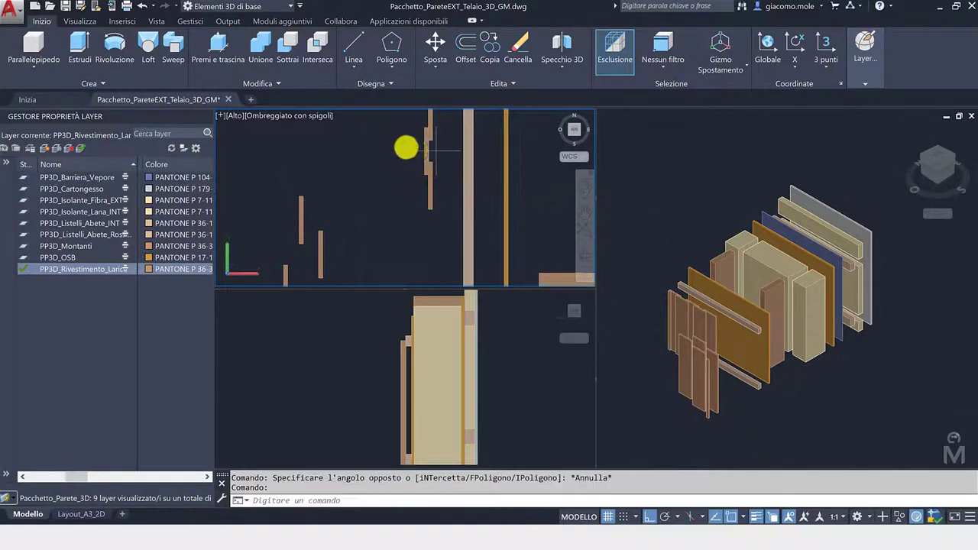
pyautogui.click(387, 161)
pyautogui.click(416, 153)
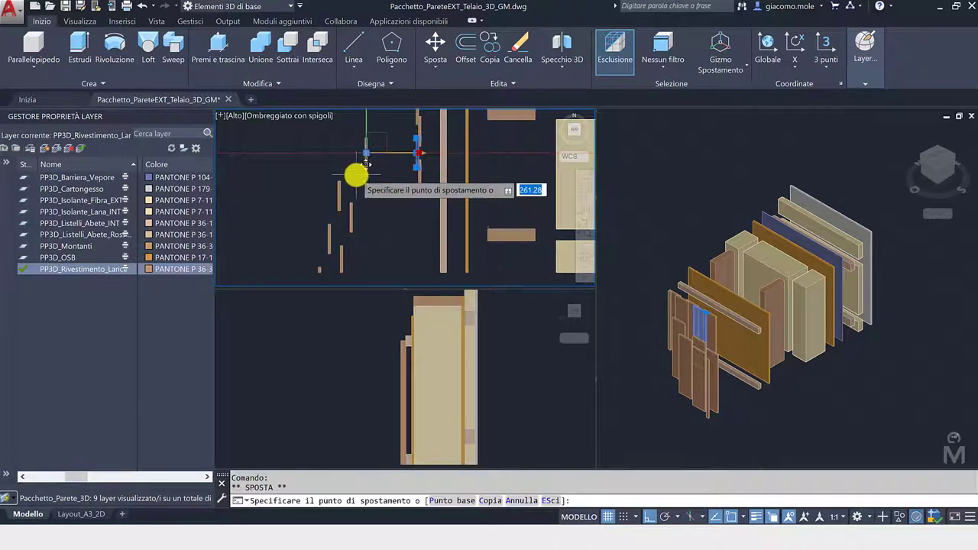
pyautogui.press('Return')
pyautogui.press('Escape')
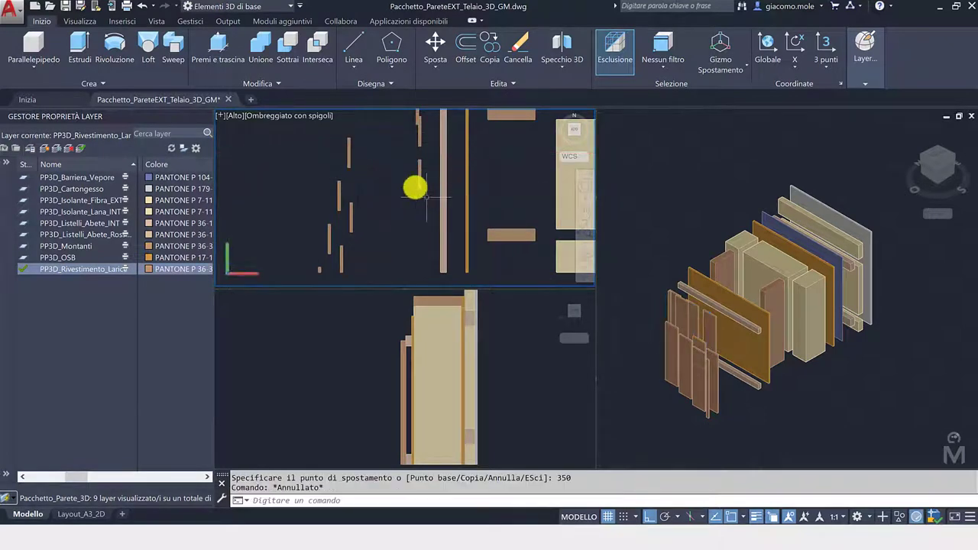
pyautogui.click(412, 181)
pyautogui.click(474, 175)
pyautogui.click(419, 174)
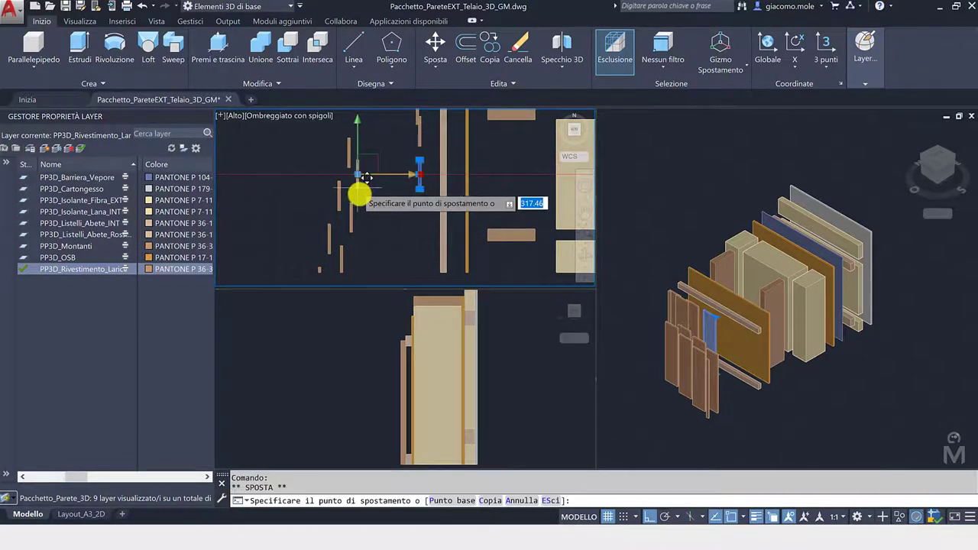
pyautogui.write('300')
pyautogui.press('Return')
pyautogui.press('Escape')
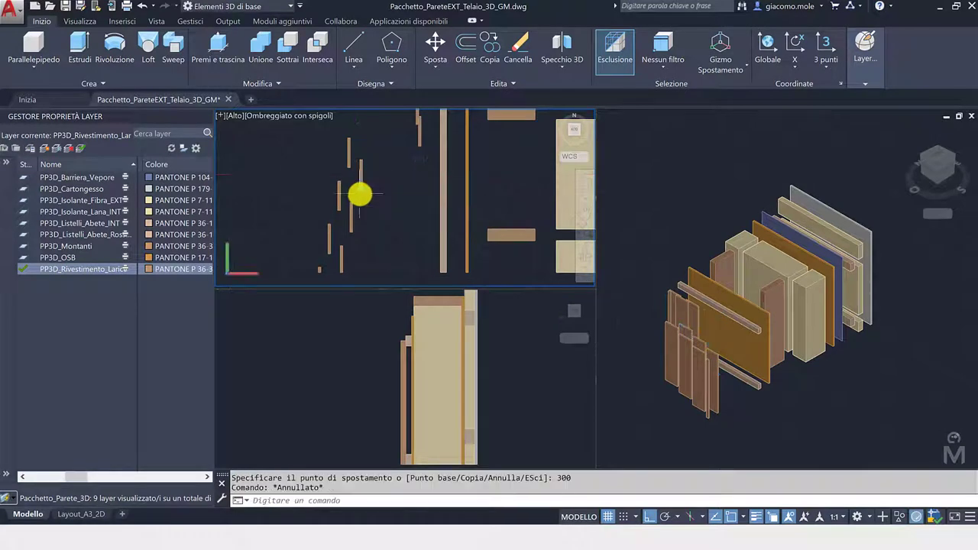
# Move the whole set of staggered larch boards a further 200 along X.
pyautogui.moveTo(372, 200); pyautogui.dragTo(382, 185, button='middle')
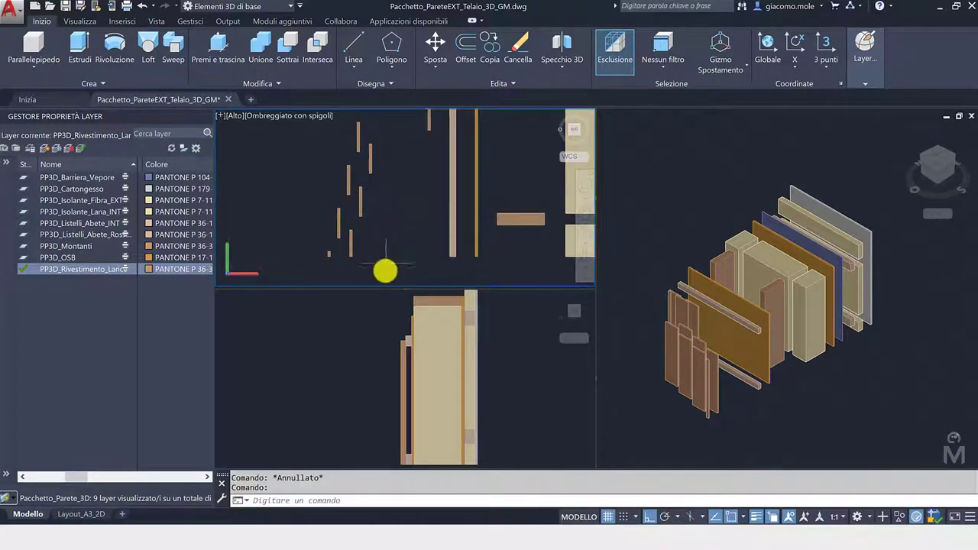
pyautogui.click(413, 272)
pyautogui.click(323, 120)
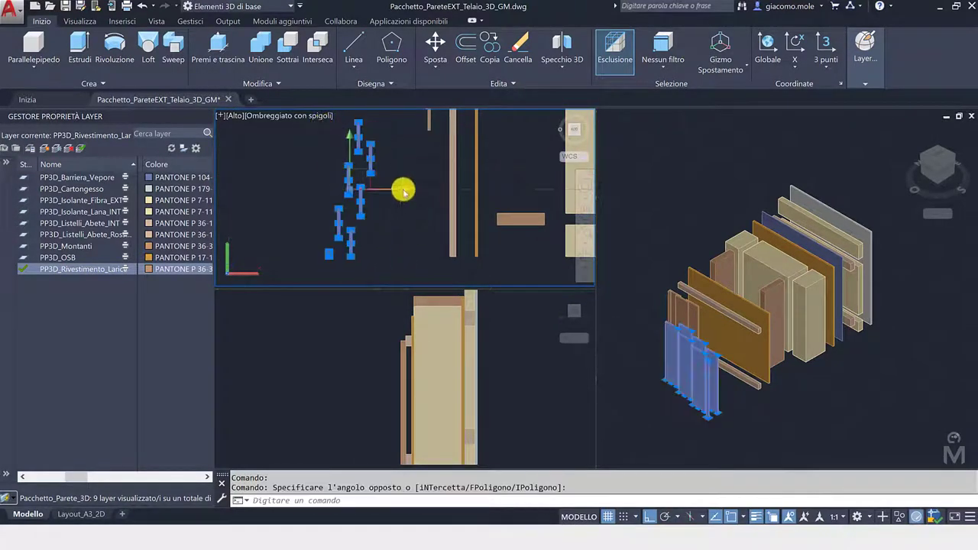
pyautogui.click(386, 190)
pyautogui.write('200')
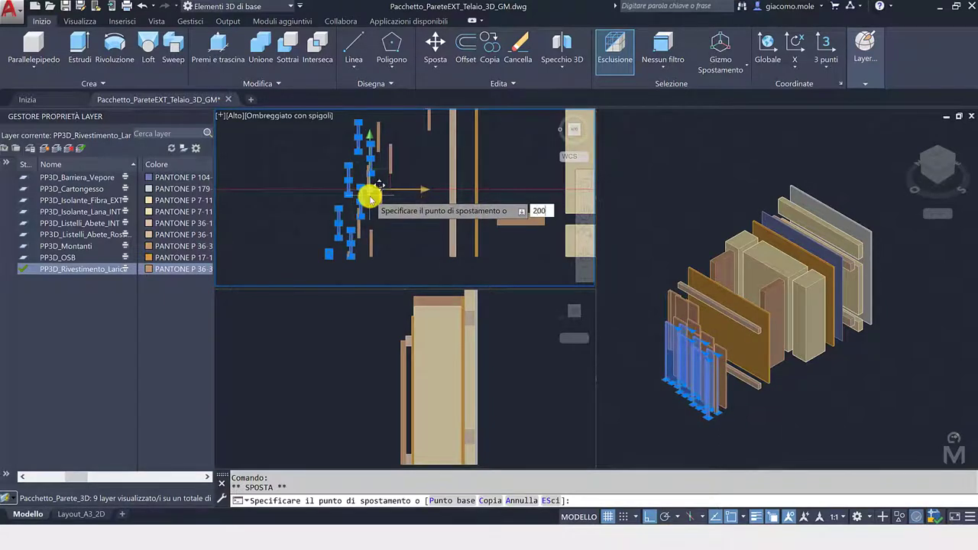
pyautogui.press('Return')
pyautogui.press('Escape')
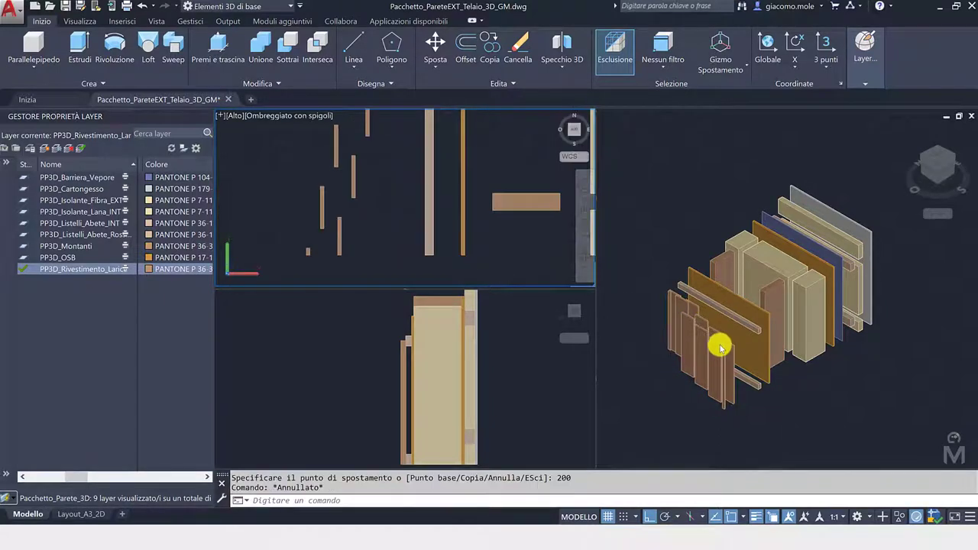
# Zoom in on the cladding boards in the SO isometric view and erase the unwanted board.
pyautogui.click(694, 359)
pyautogui.scroll(3, 697, 332)
pyautogui.moveTo(697, 332); pyautogui.dragTo(688, 329, button='middle')
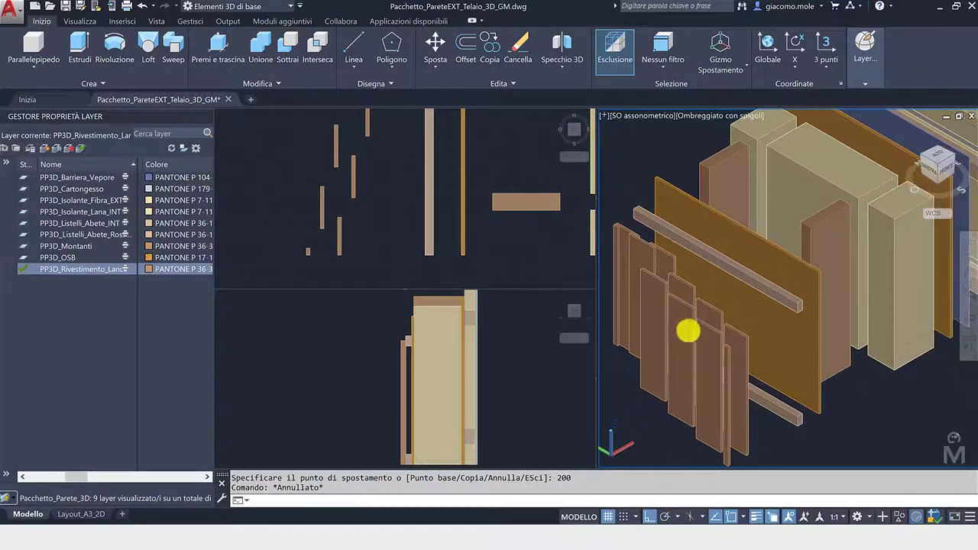
pyautogui.scroll(-4, 693, 338)
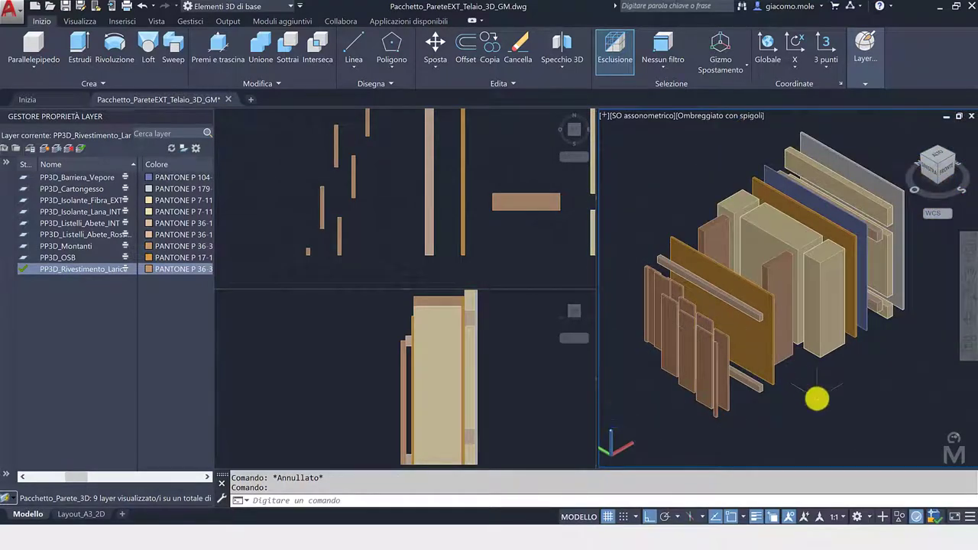
pyautogui.scroll(3, 731, 405)
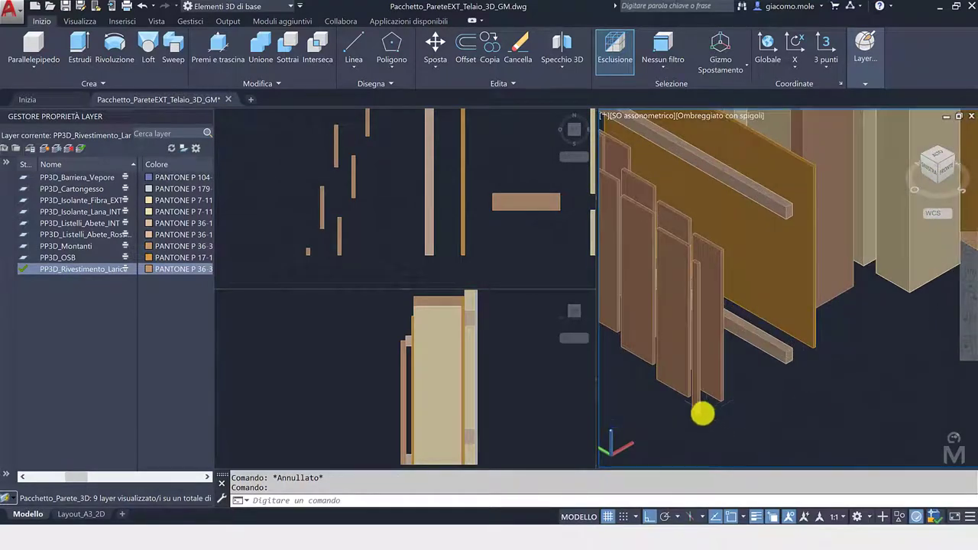
pyautogui.press('Delete')
pyautogui.scroll(-3, 710, 410)
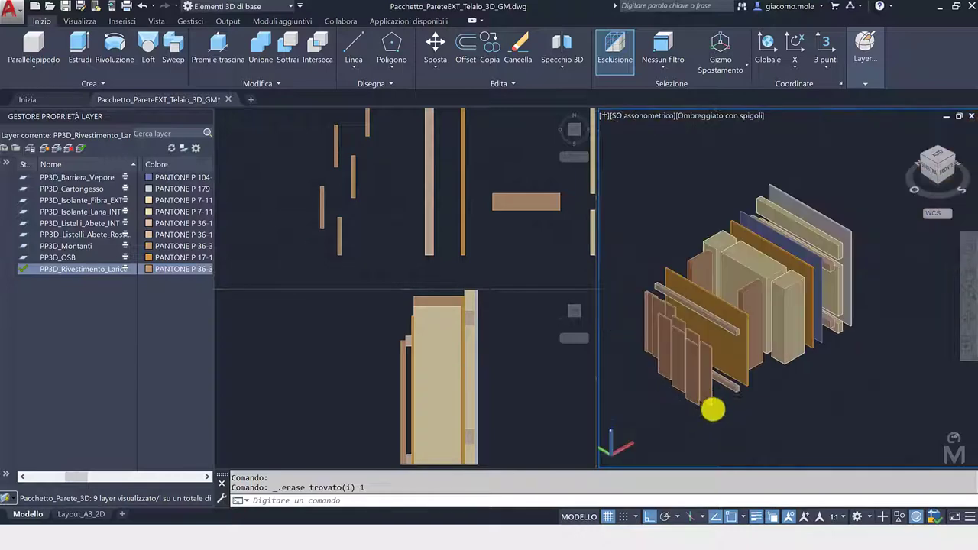
pyautogui.scroll(3, 667, 391)
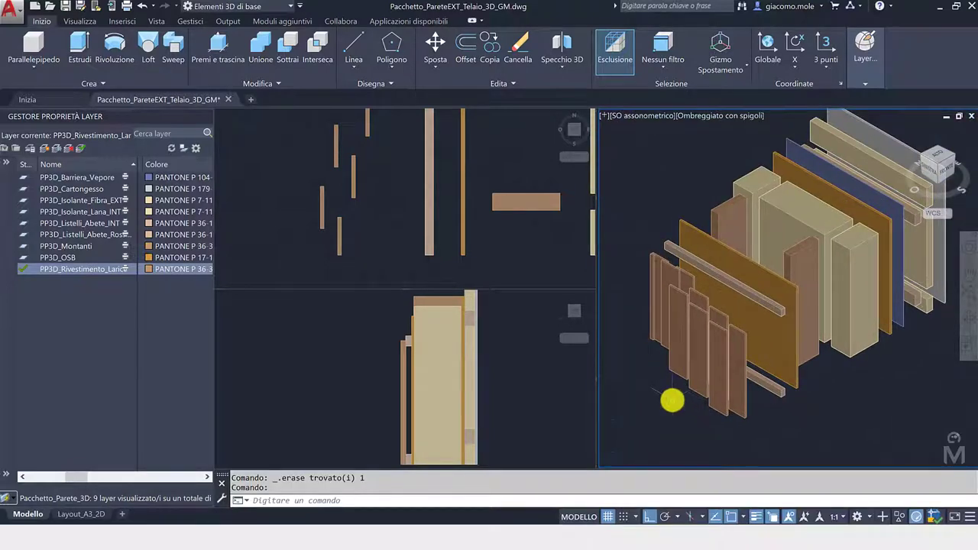
pyautogui.scroll(-2, 672, 399)
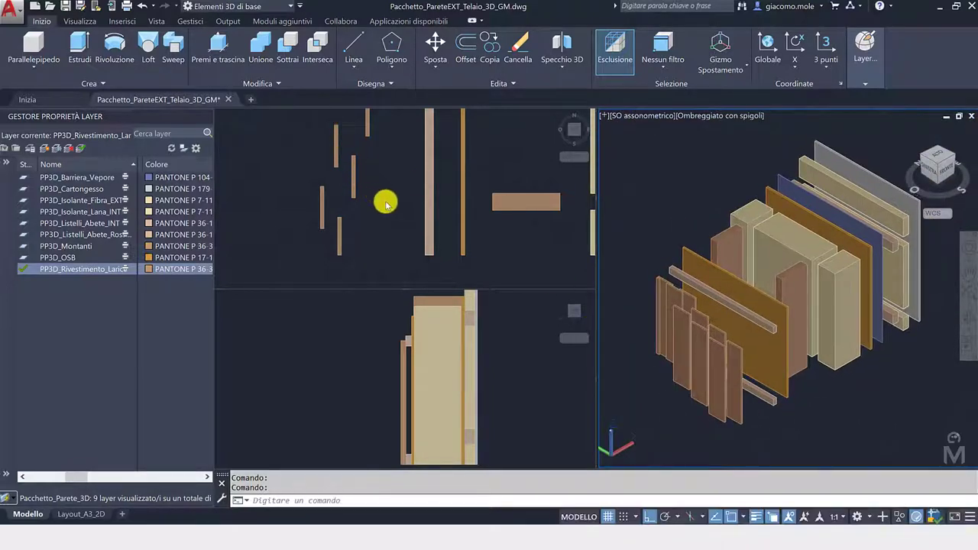
# Zoom out the Top viewport and pan the Front viewport until all wall layers fit.
pyautogui.click(386, 204)
pyautogui.scroll(-3, 385, 210)
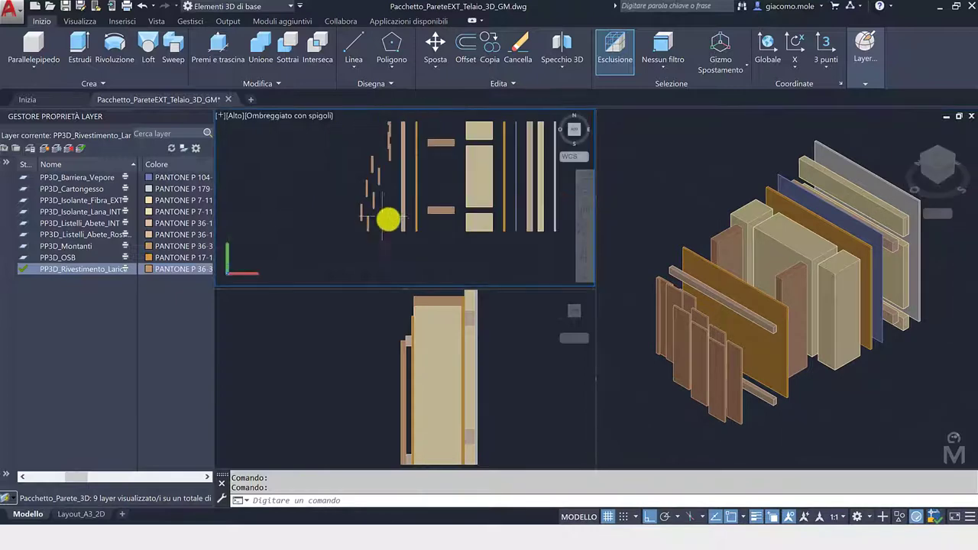
pyautogui.click(472, 325)
pyautogui.scroll(-3, 466, 331)
pyautogui.moveTo(394, 330); pyautogui.dragTo(302, 350, button='middle')
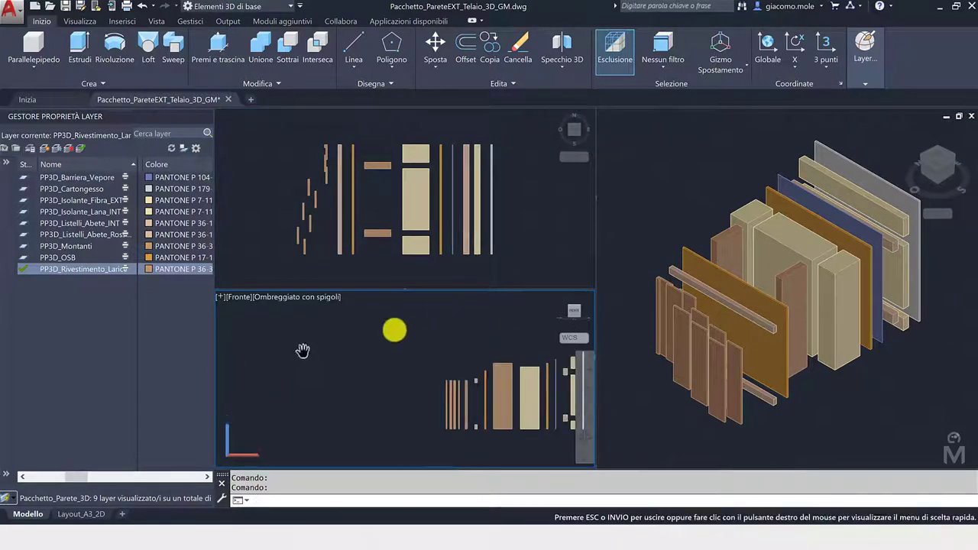
pyautogui.scroll(1, 366, 344)
pyautogui.moveTo(420, 338)
pyautogui.mouseDown()
pyautogui.moveTo(339, 354)
pyautogui.moveTo(329, 338)
pyautogui.mouseUp()
pyautogui.press('Escape')
pyautogui.click(645, 386)
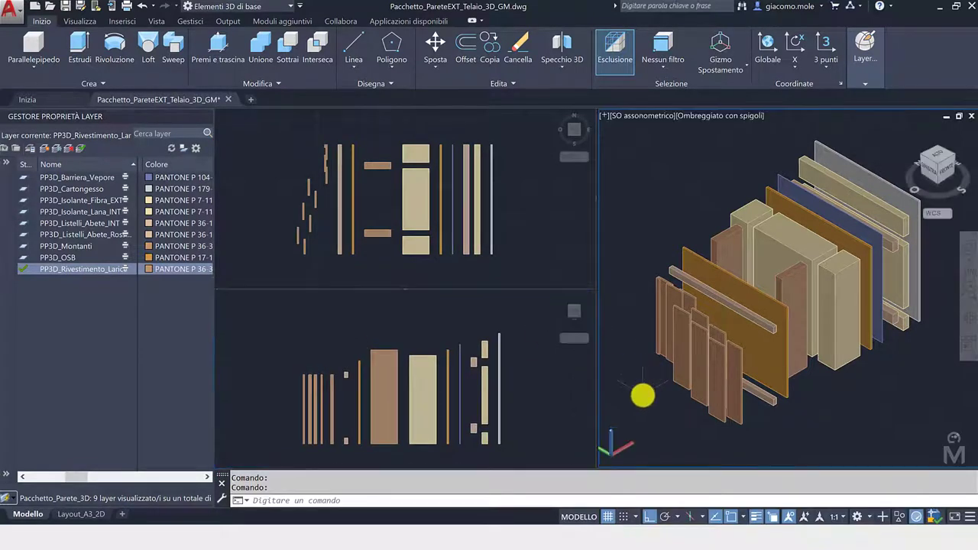
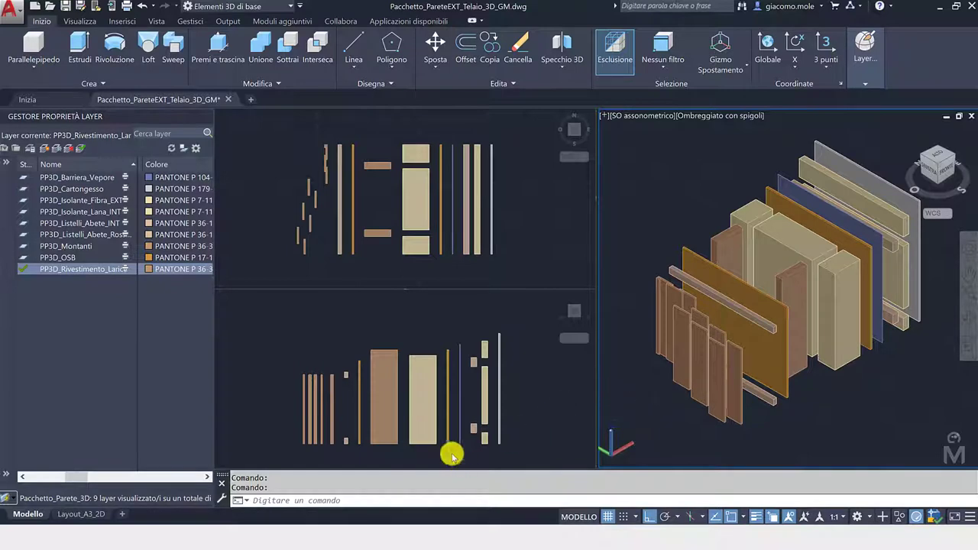
# Show the Layout_A3_2D sheet in the Disegno e annotazione workspace.
pyautogui.click(88, 515)
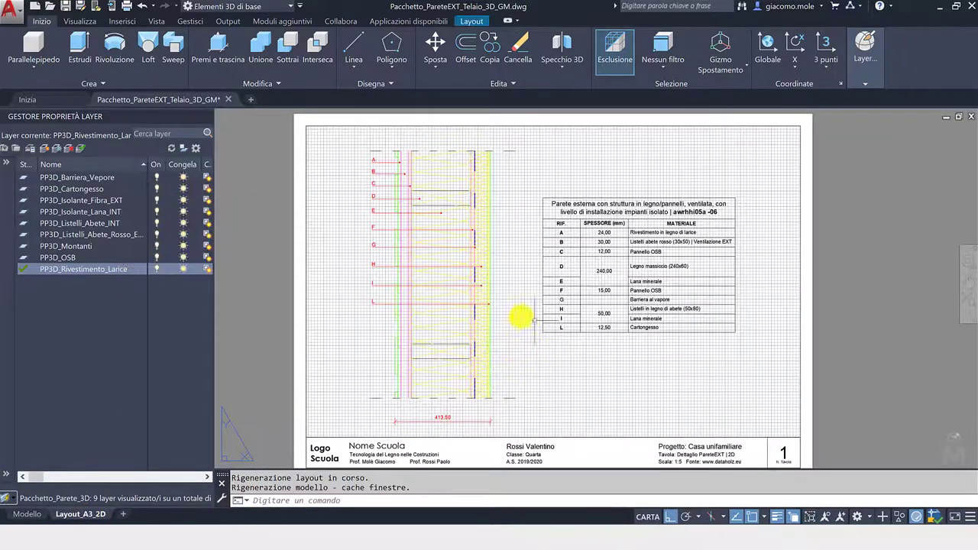
pyautogui.click(259, 8)
pyautogui.click(246, 22)
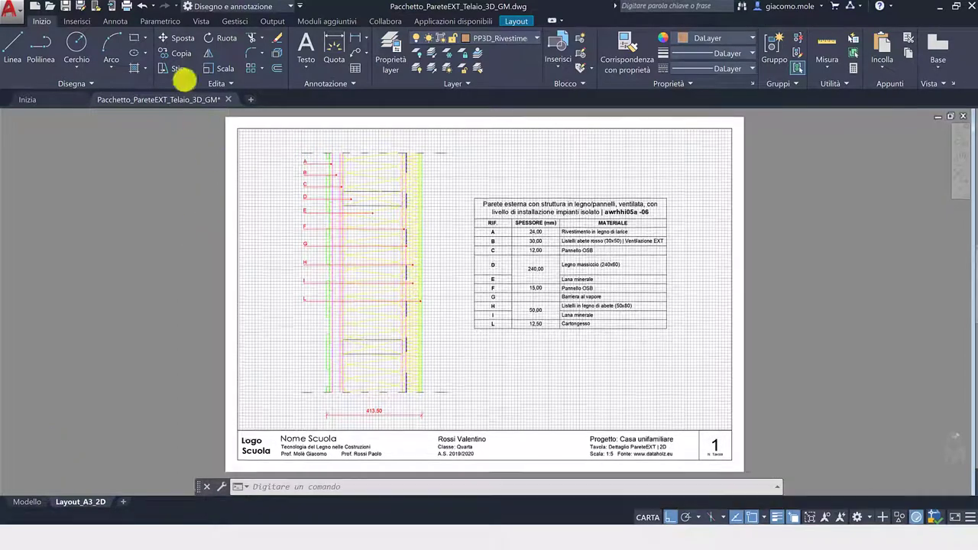
# Review the A3 PDF plot preview of the wall section, then close without printing.
pyautogui.click(129, 9)
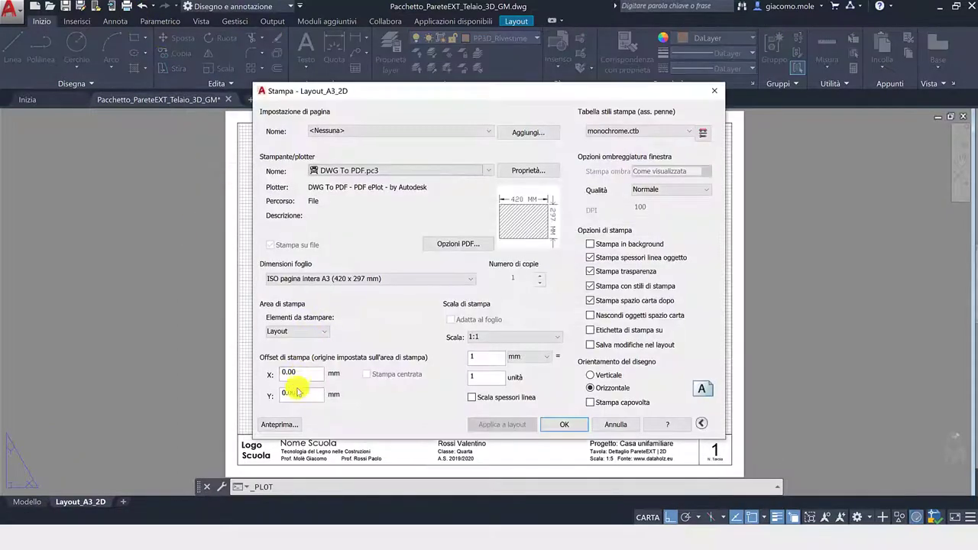
pyautogui.click(279, 424)
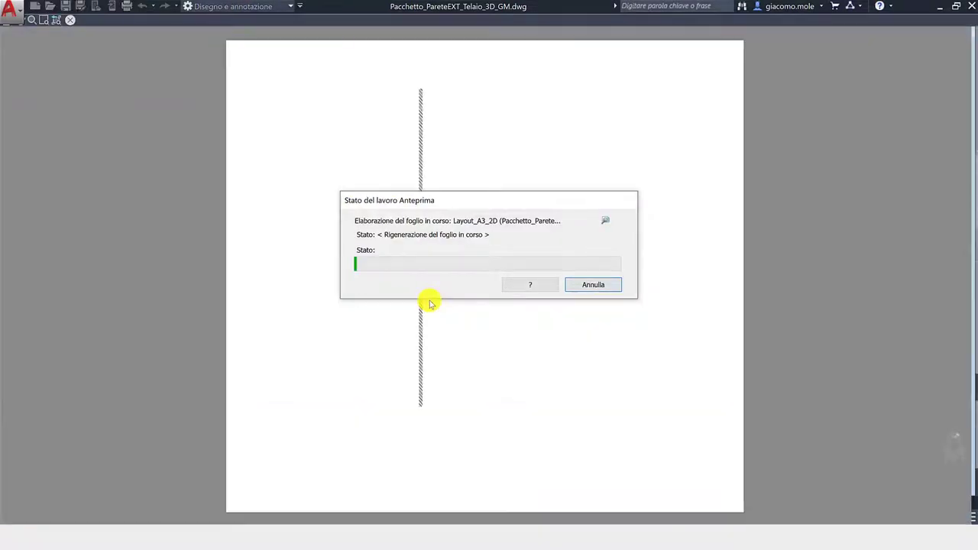
pyautogui.scroll(4, 329, 216)
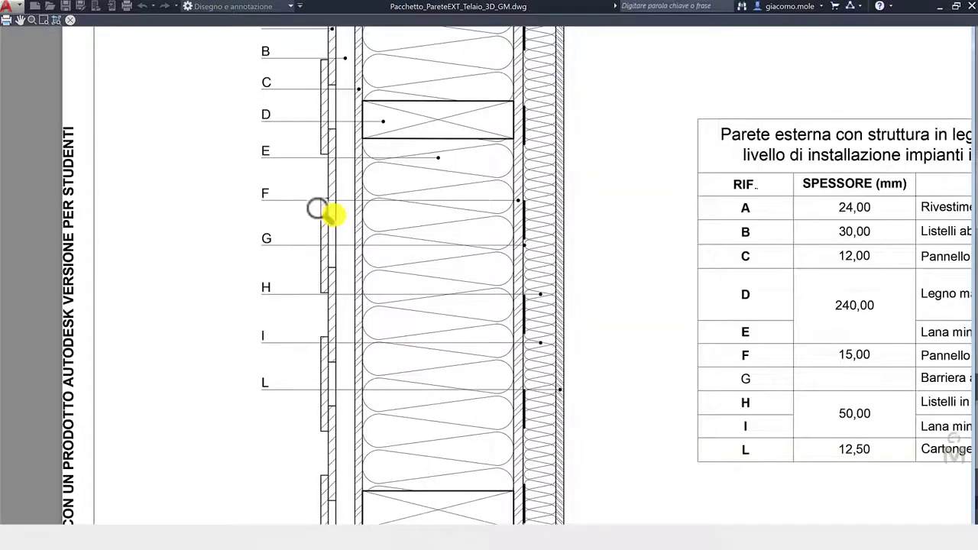
pyautogui.scroll(-4, 328, 216)
pyautogui.scroll(6, 421, 257)
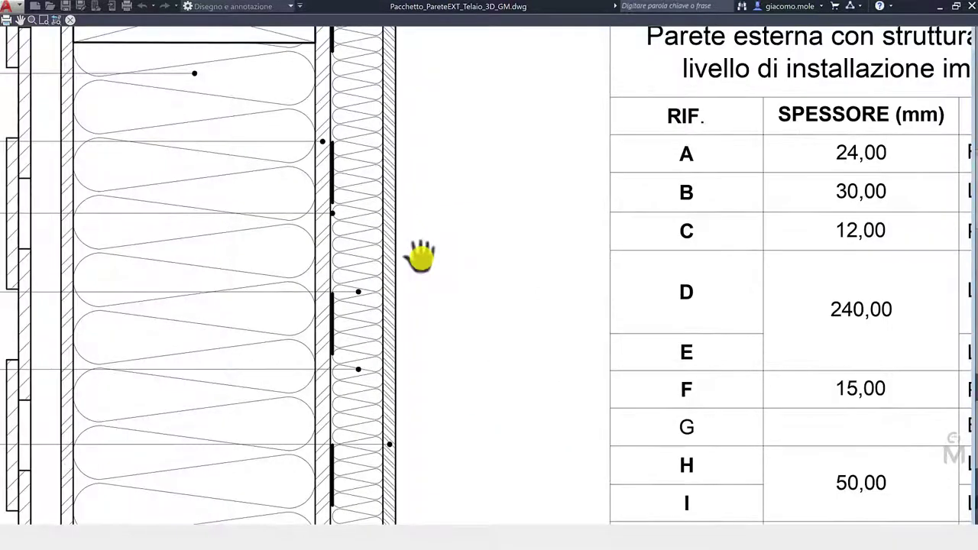
pyautogui.scroll(-3, 421, 257)
pyautogui.scroll(-2, 439, 255)
pyautogui.scroll(1, 428, 248)
pyautogui.scroll(2, 405, 229)
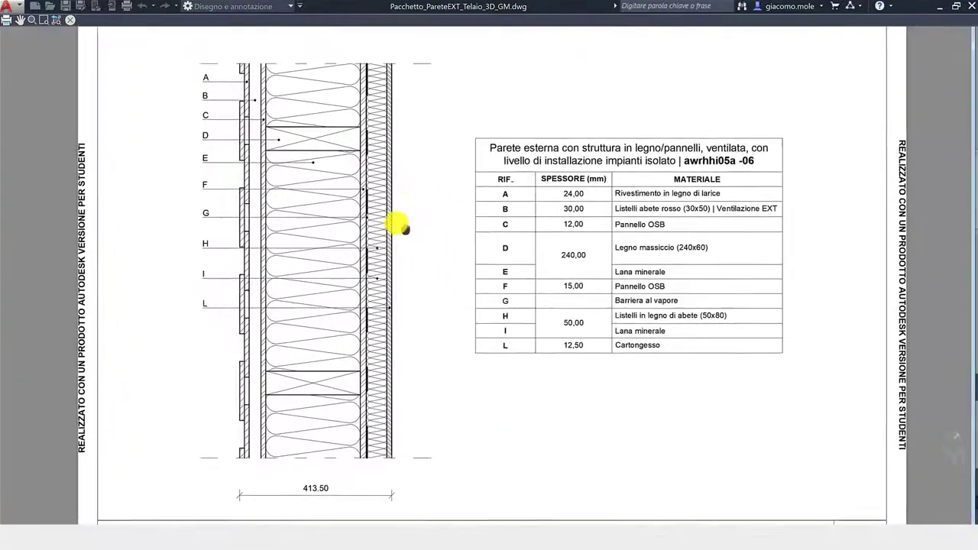
pyautogui.moveTo(403, 228); pyautogui.dragTo(396, 224, button='middle')
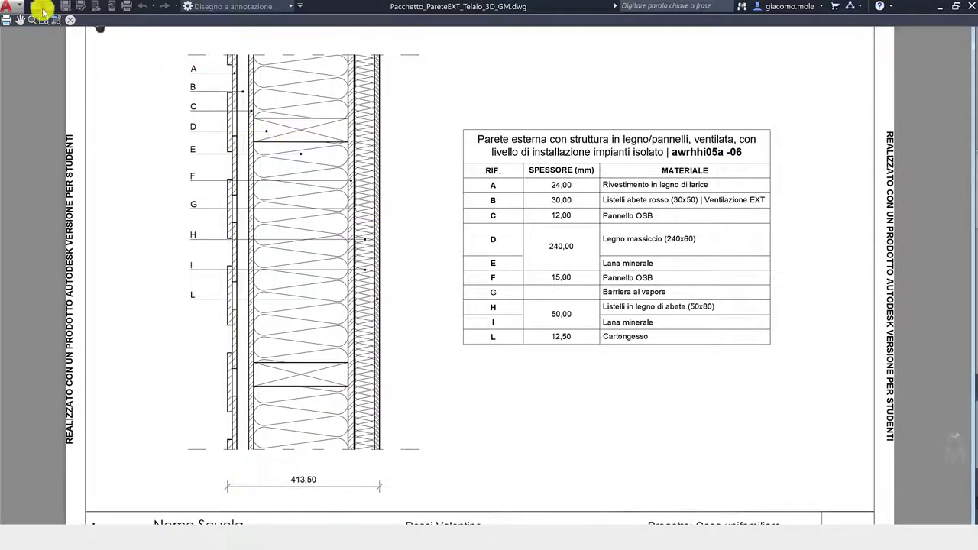
pyautogui.click(69, 22)
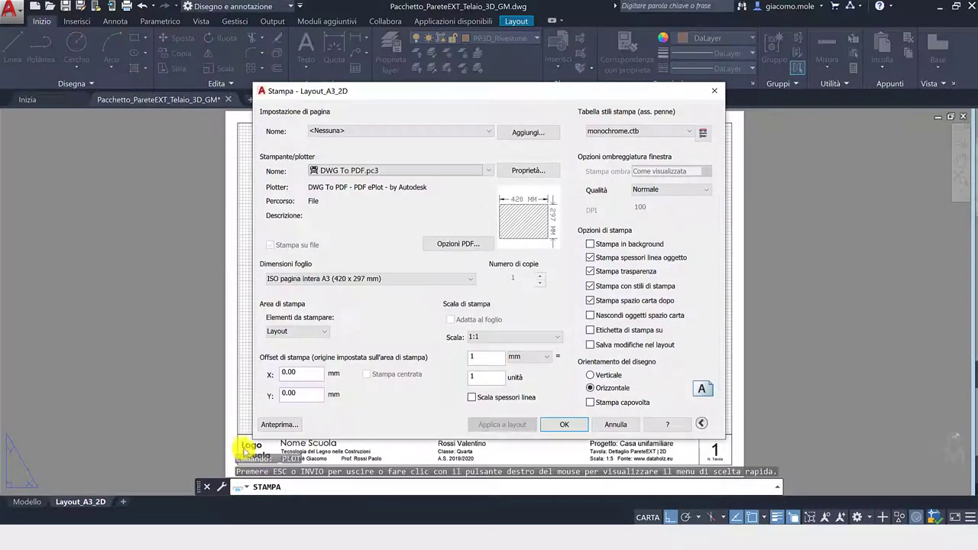
pyautogui.press('Escape')
# Copy the Layout_A3_2D layout with Sposta o copia and Crea una copia ticked.
pyautogui.rightClick(89, 505)
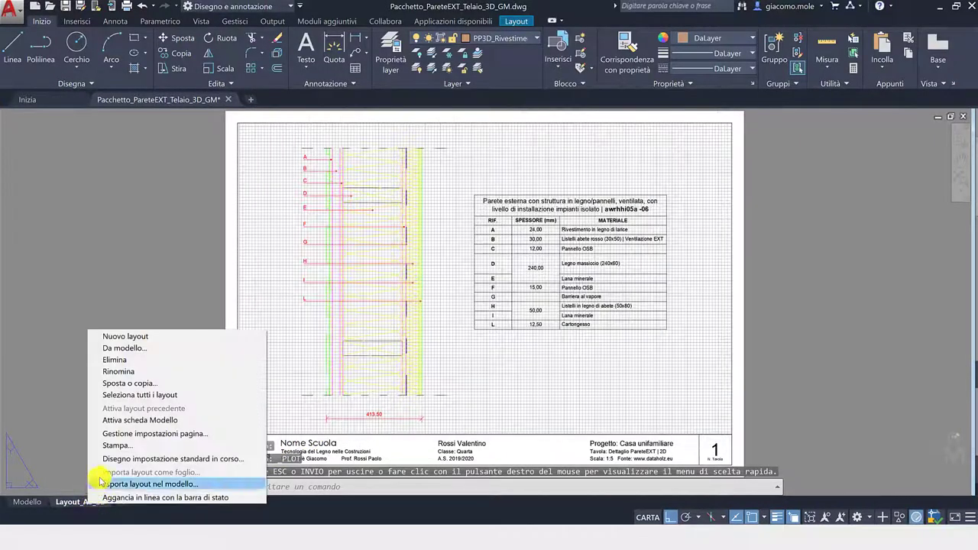
pyautogui.click(146, 384)
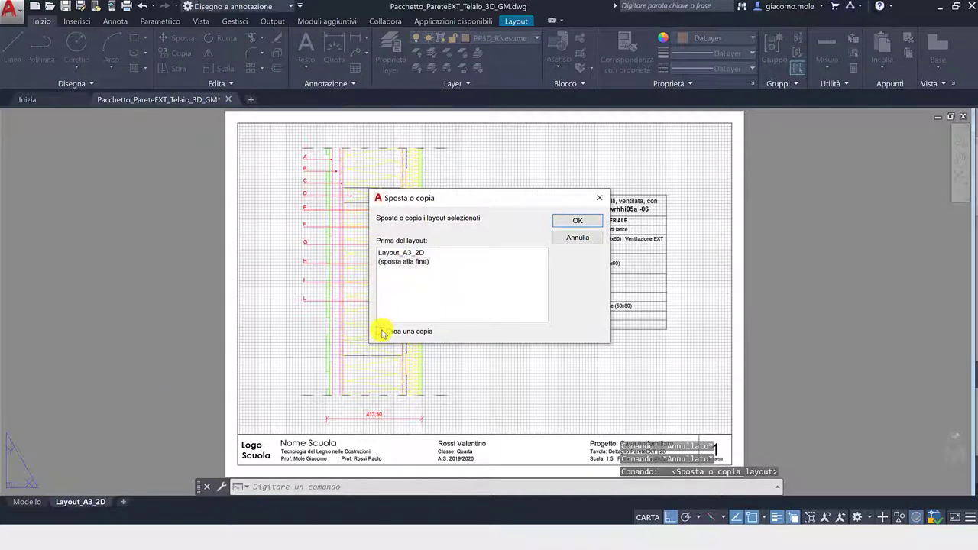
pyautogui.click(577, 221)
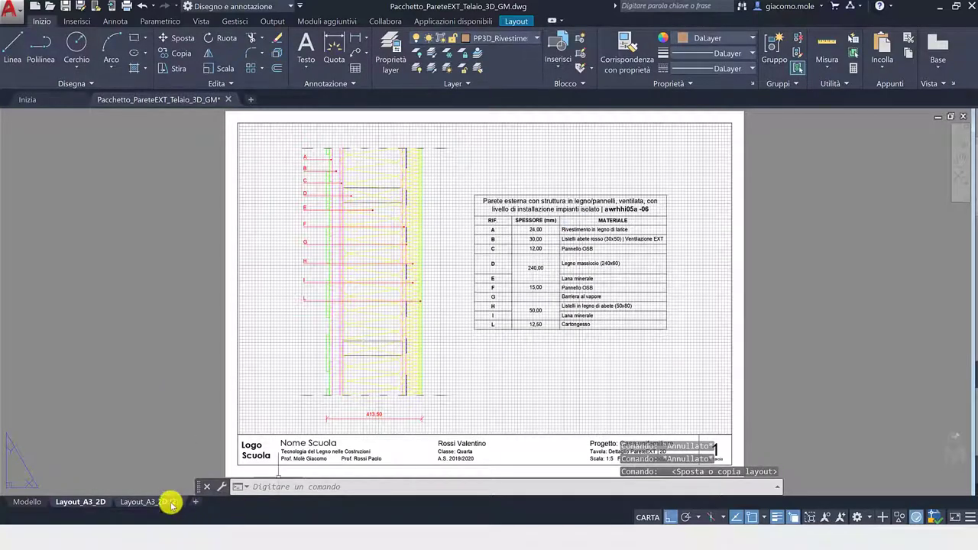
# Rename the copied layout tab to Layout_A3_3D.
pyautogui.click(172, 502)
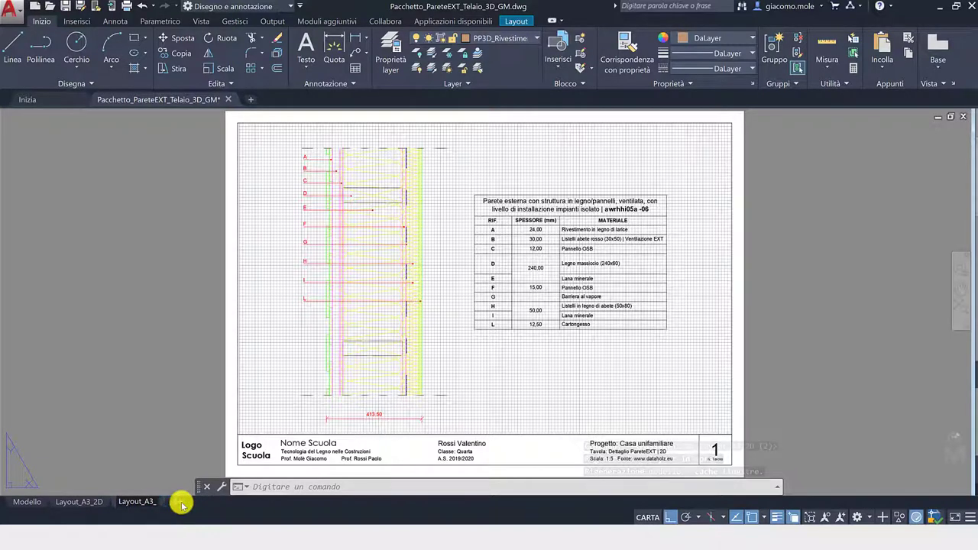
pyautogui.write('3D')
pyautogui.click(173, 452)
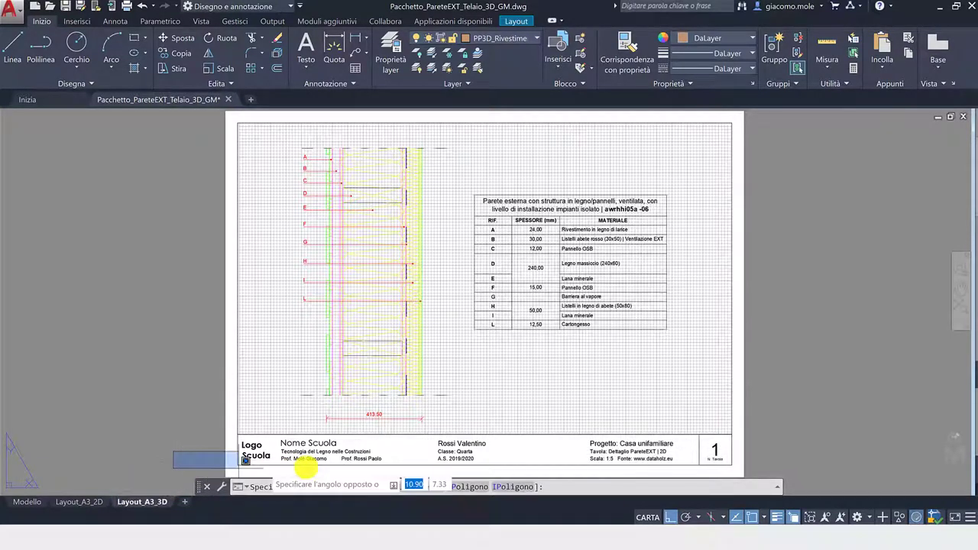
pyautogui.moveTo(659, 465); pyautogui.dragTo(611, 445, button='middle')
pyautogui.scroll(3, 611, 446)
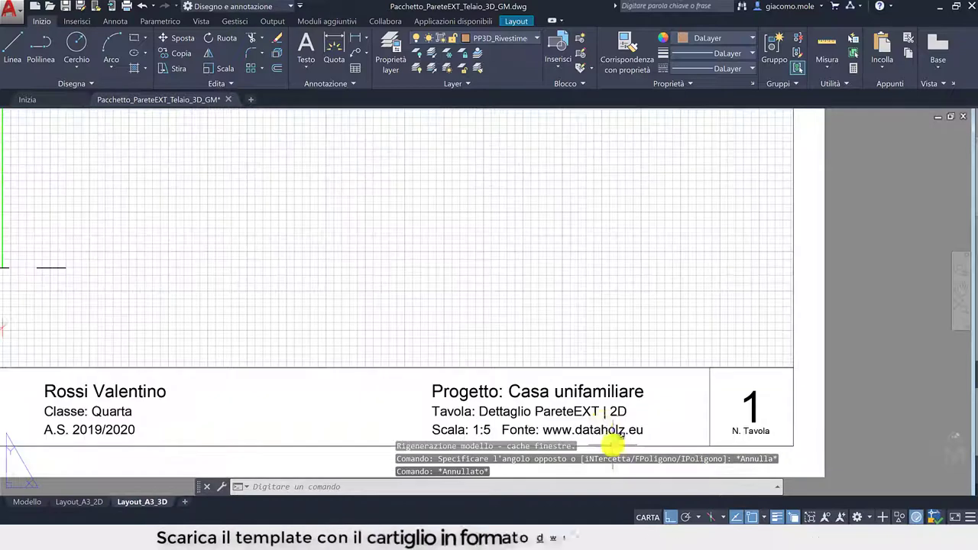
pyautogui.press('Escape')
# Change the title block's sheet name to 'Dettaglio PareteEXT | 2D+3D'.
pyautogui.doubleClick(615, 411)
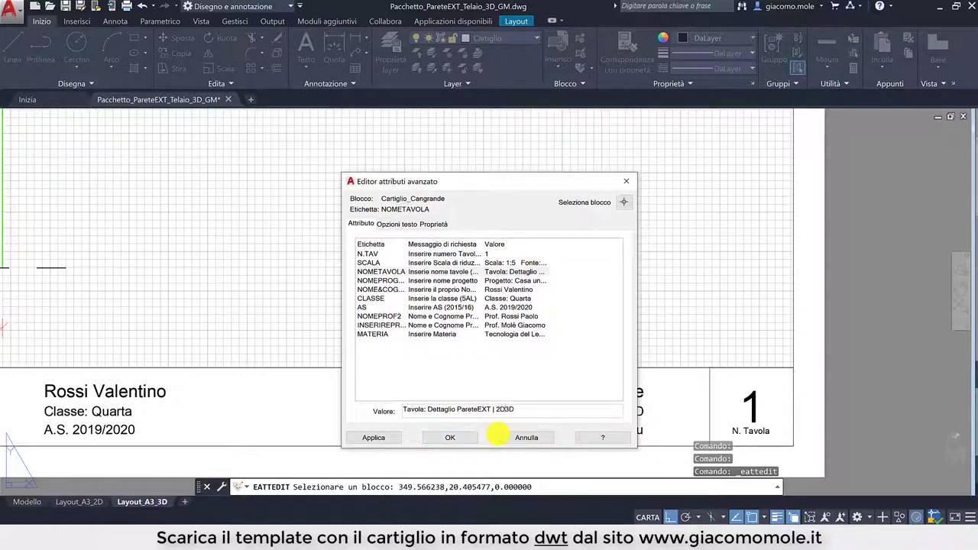
pyautogui.click(458, 438)
pyautogui.scroll(-3, 506, 389)
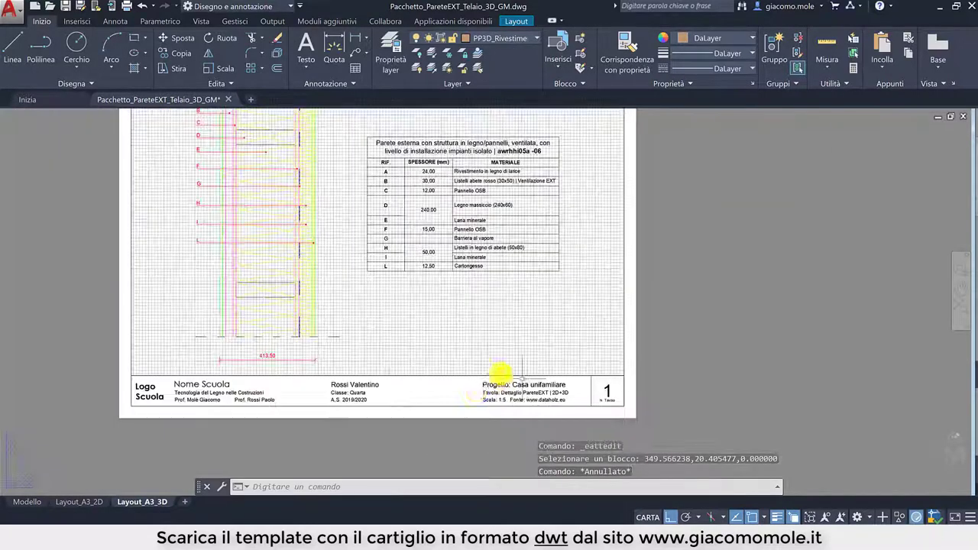
pyautogui.scroll(-3, 450, 405)
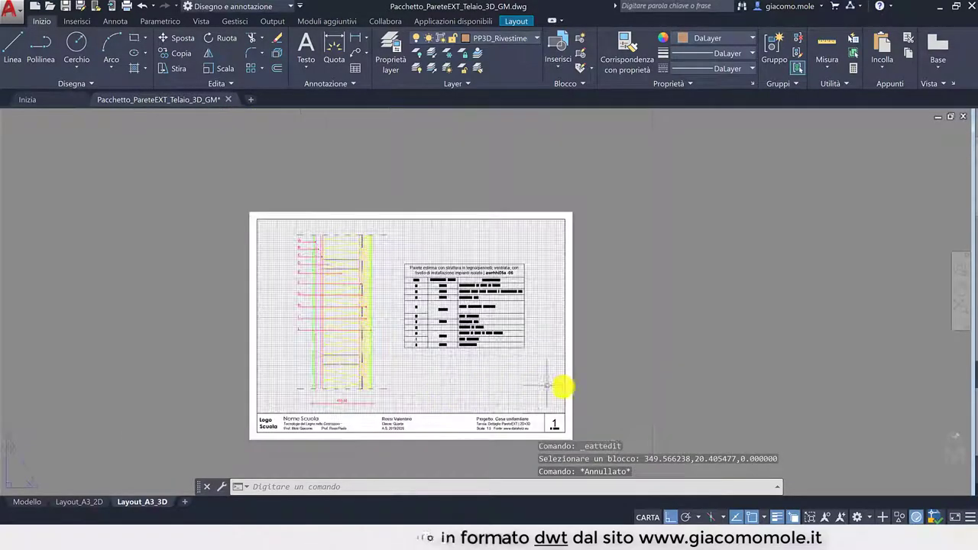
pyautogui.click(565, 387)
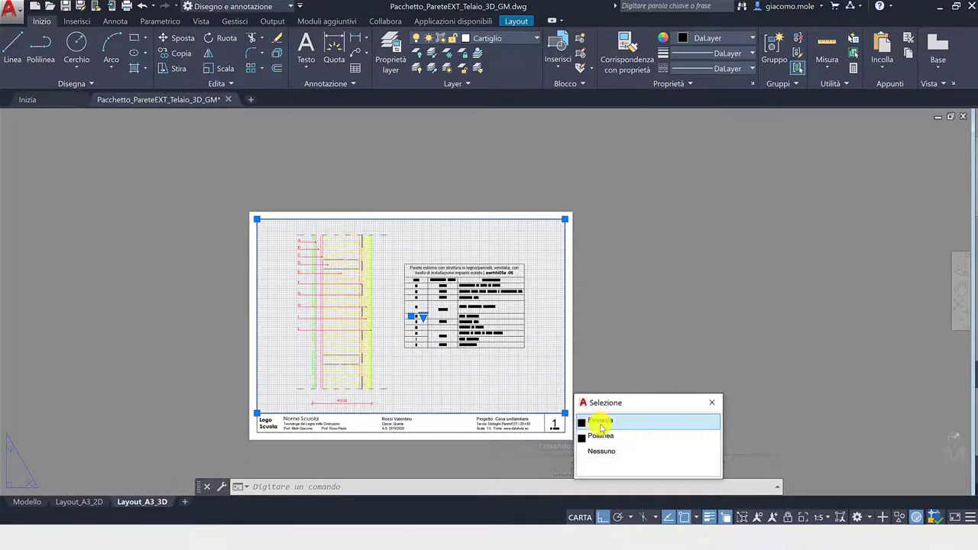
# Erase the old 2D viewport and make the title block's Cartiglio layer current.
pyautogui.click(601, 424)
pyautogui.press('Delete')
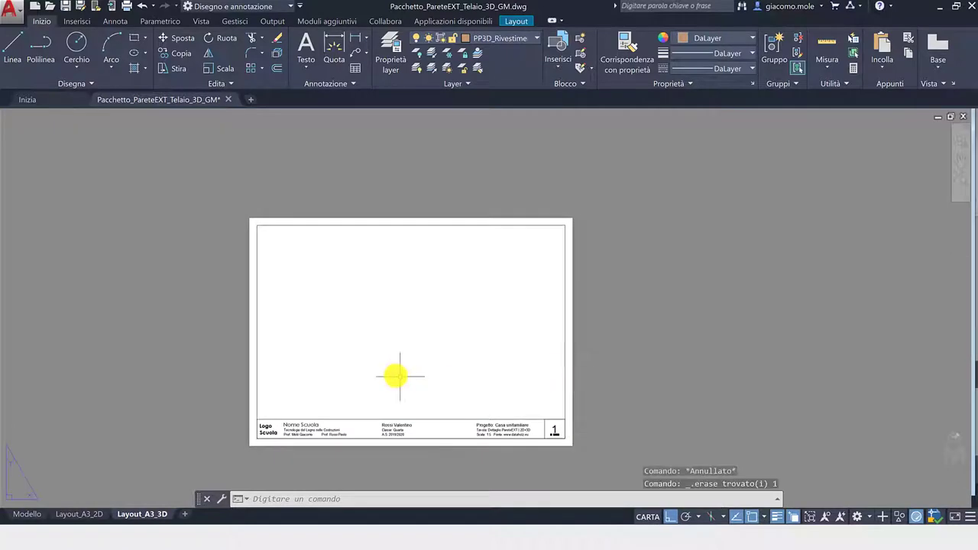
pyautogui.scroll(2, 387, 383)
pyautogui.click(475, 55)
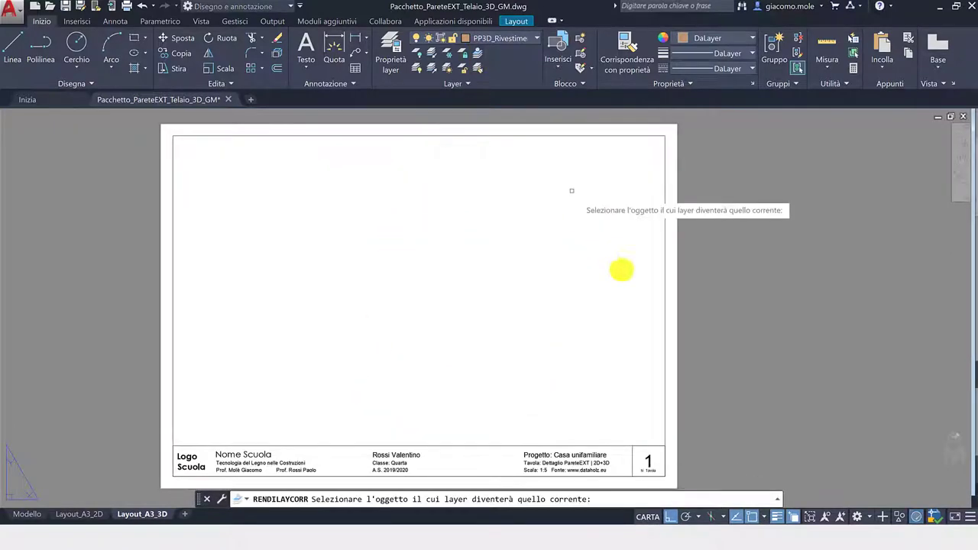
pyautogui.click(664, 303)
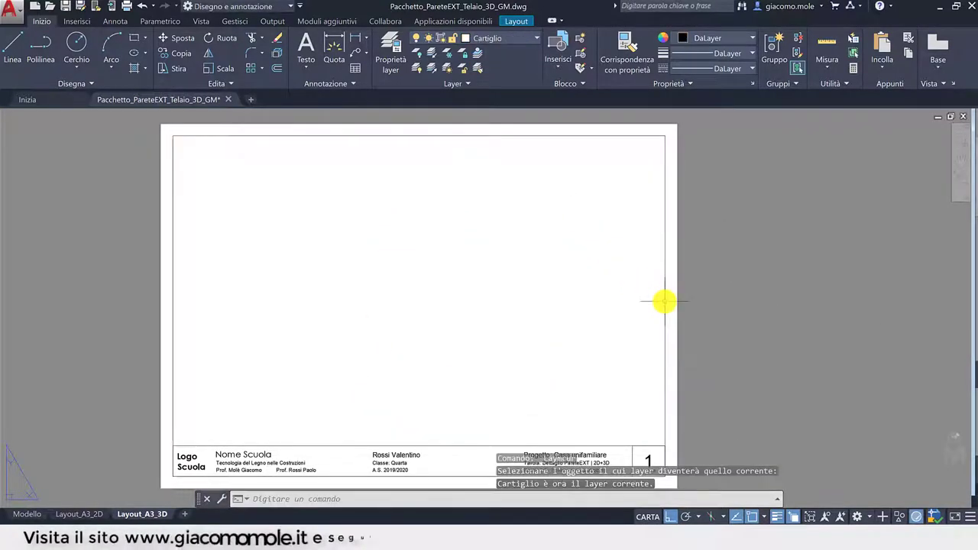
pyautogui.press('Escape')
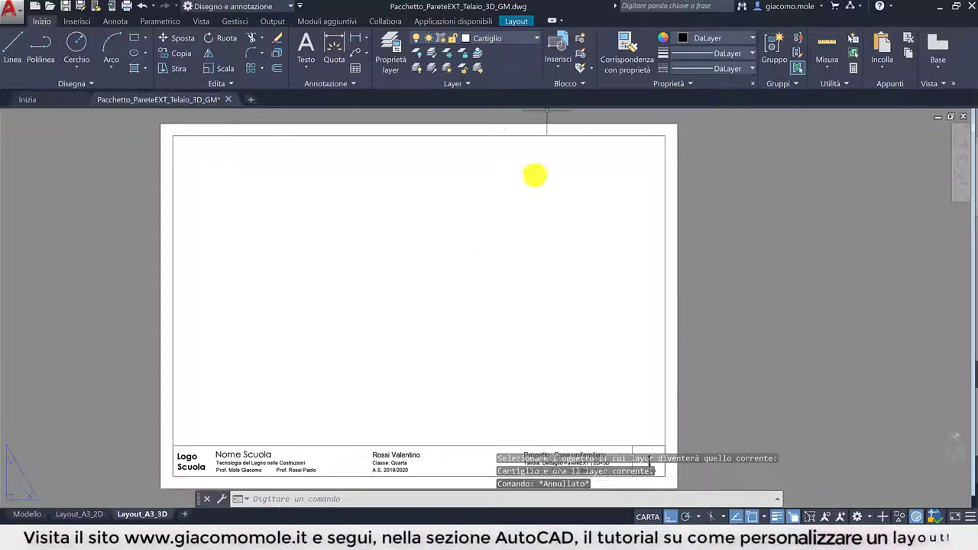
pyautogui.moveTo(245, 185); pyautogui.dragTo(261, 172, button='middle')
# Create three viewports in the Tre: Destra arrangement across the sheet.
pyautogui.click(515, 20)
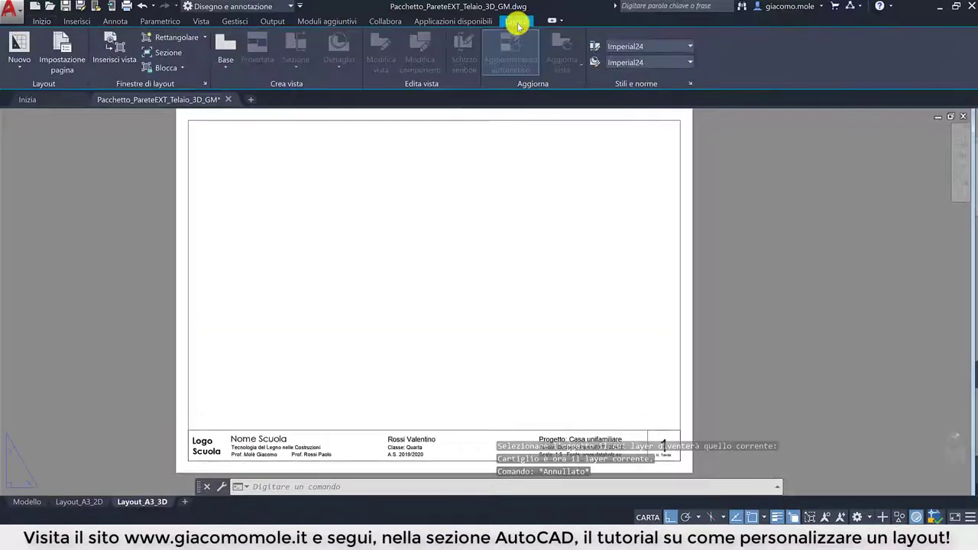
pyautogui.click(205, 83)
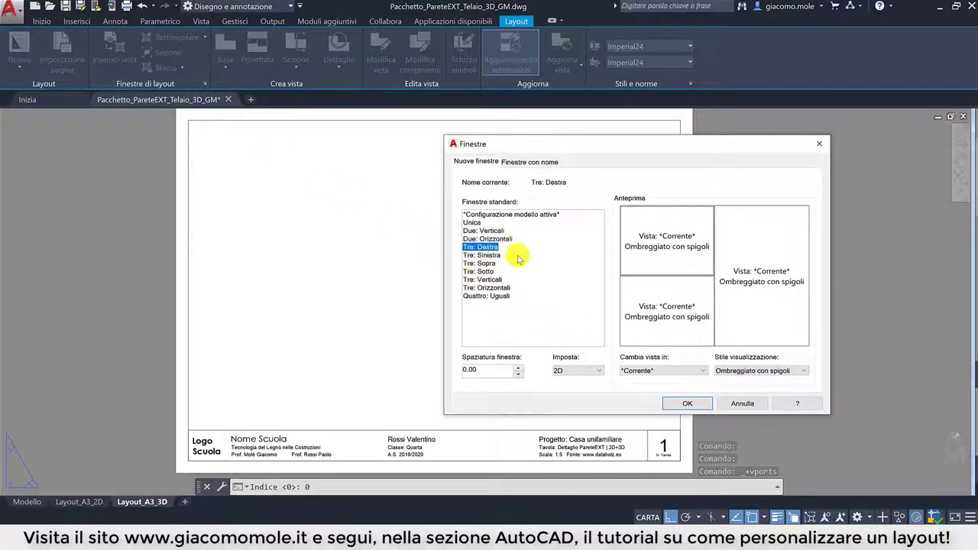
pyautogui.click(682, 405)
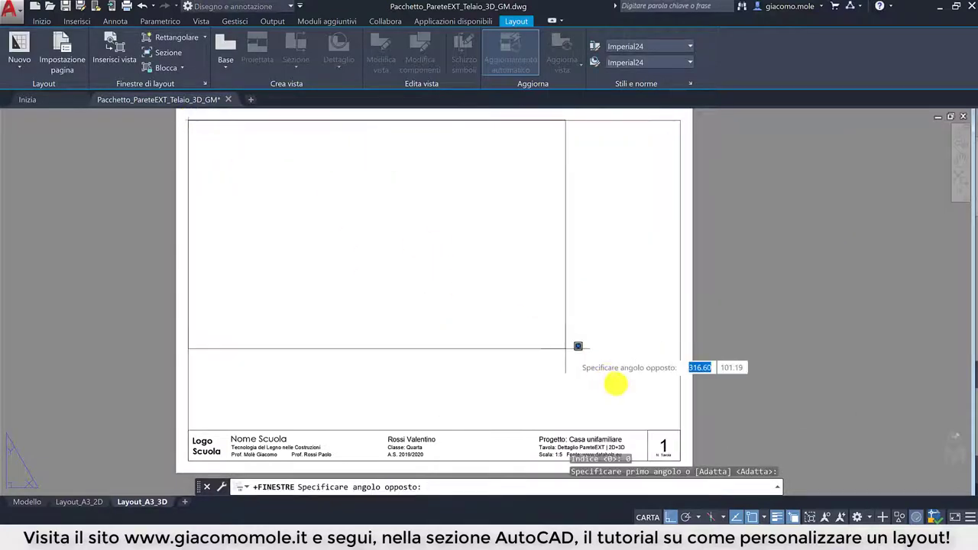
pyautogui.click(683, 426)
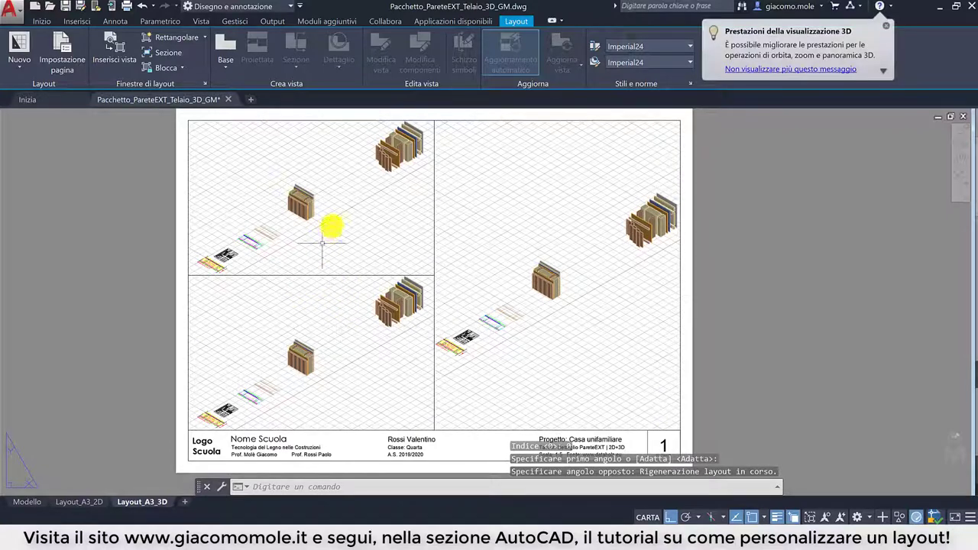
pyautogui.doubleClick(330, 216)
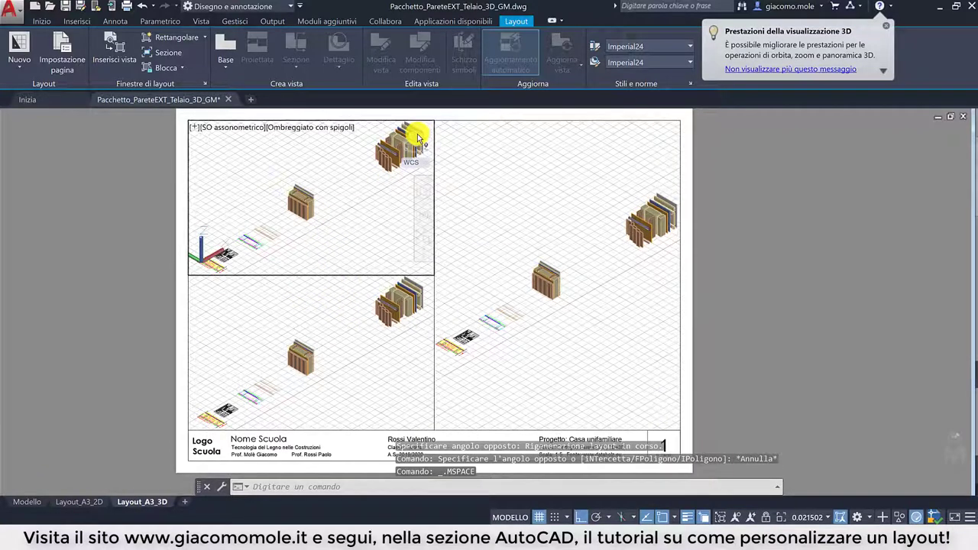
# Set the top-left viewport to a top view at 1:10 scale.
pyautogui.click(419, 138)
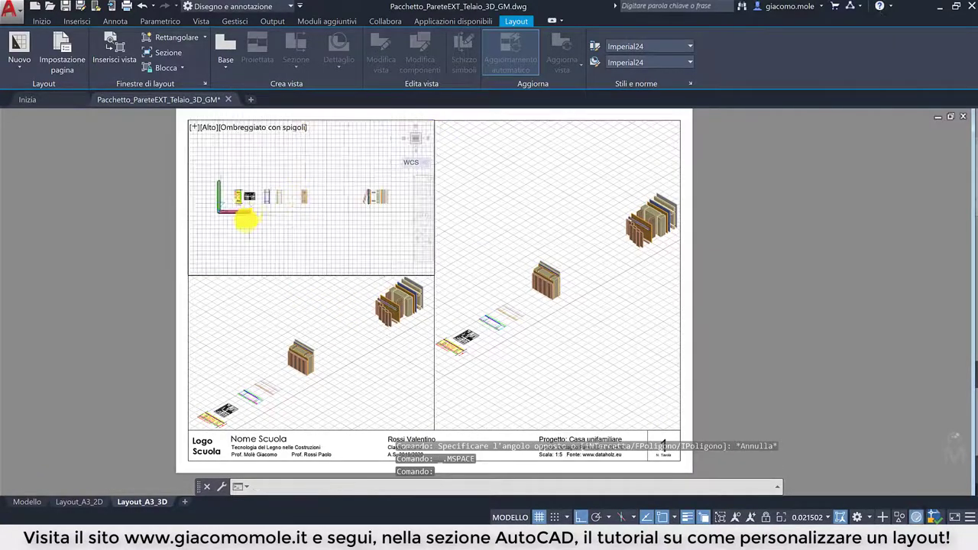
pyautogui.scroll(1, 305, 229)
pyautogui.scroll(1, 284, 244)
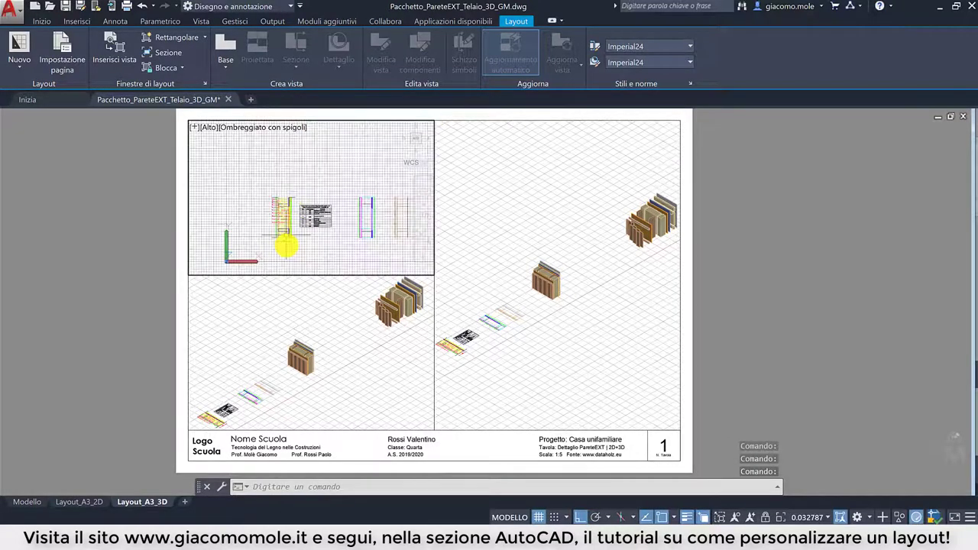
pyautogui.scroll(1, 285, 244)
pyautogui.scroll(1, 306, 229)
pyautogui.click(811, 518)
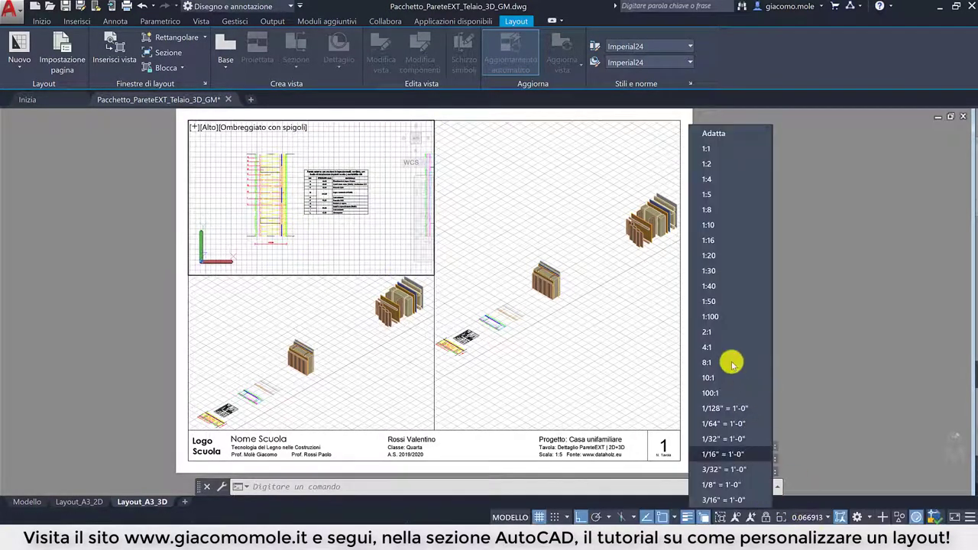
pyautogui.click(723, 228)
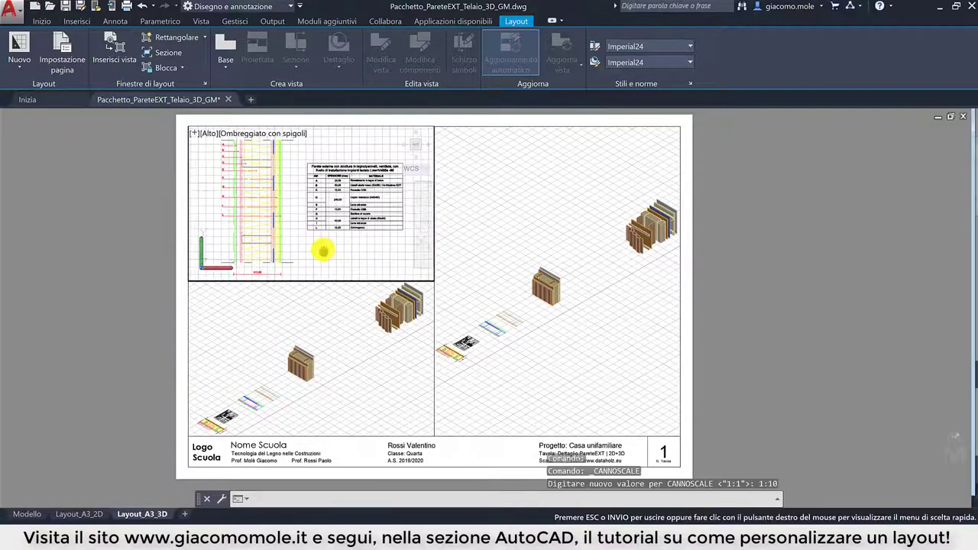
# Frame the exploded parts in the lower-left viewport at 1:20 and orbit them.
pyautogui.click(330, 313)
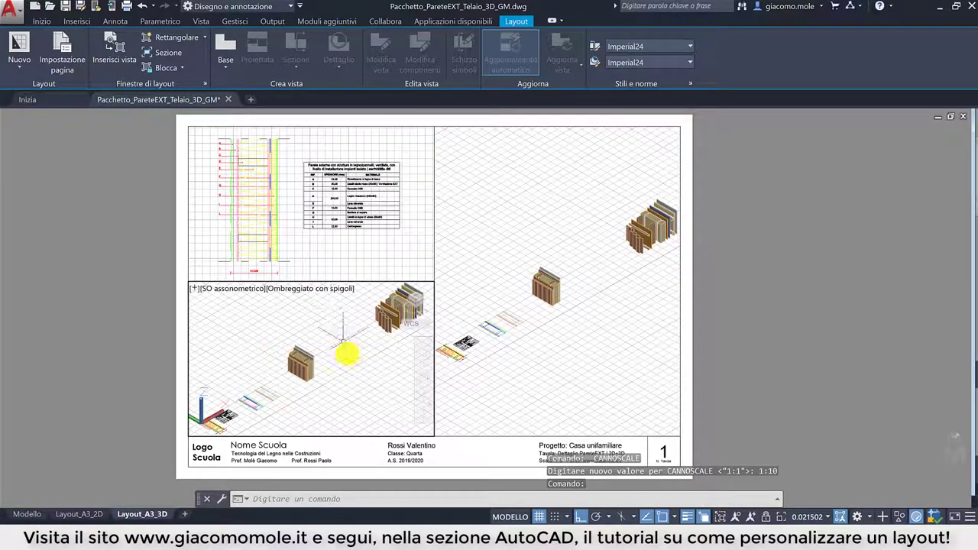
pyautogui.click(422, 378)
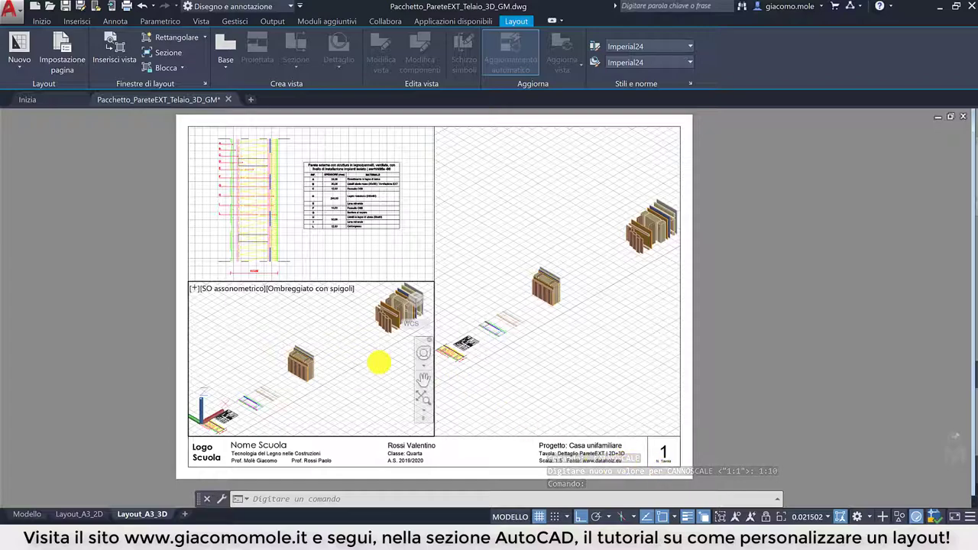
pyautogui.moveTo(375, 360); pyautogui.dragTo(311, 395)
pyautogui.press('Escape')
pyautogui.click(810, 518)
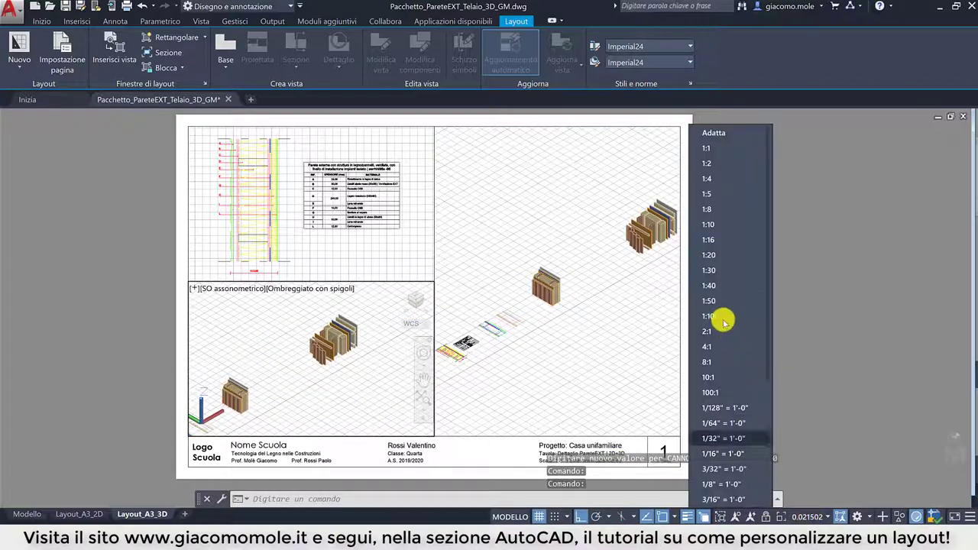
pyautogui.click(457, 346)
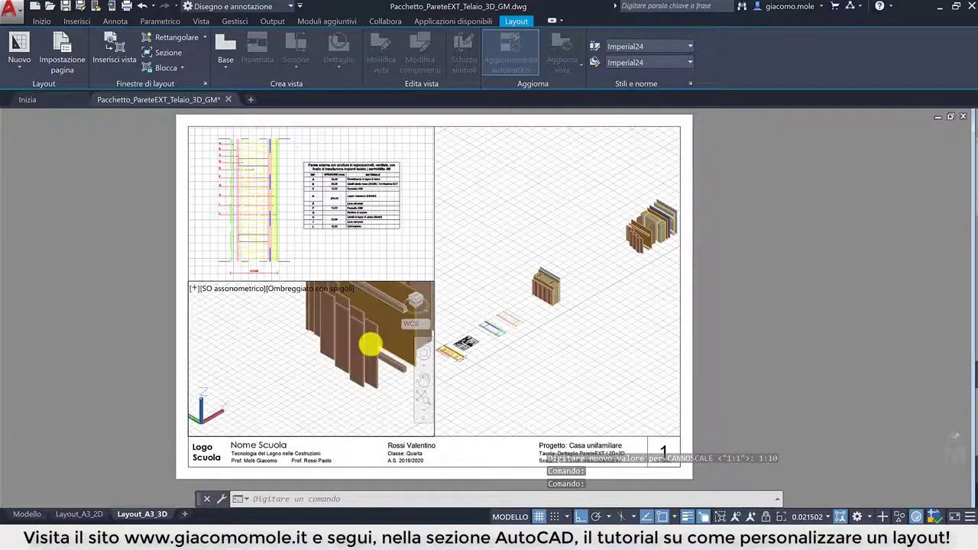
pyautogui.moveTo(316, 375); pyautogui.dragTo(278, 425, button='middle')
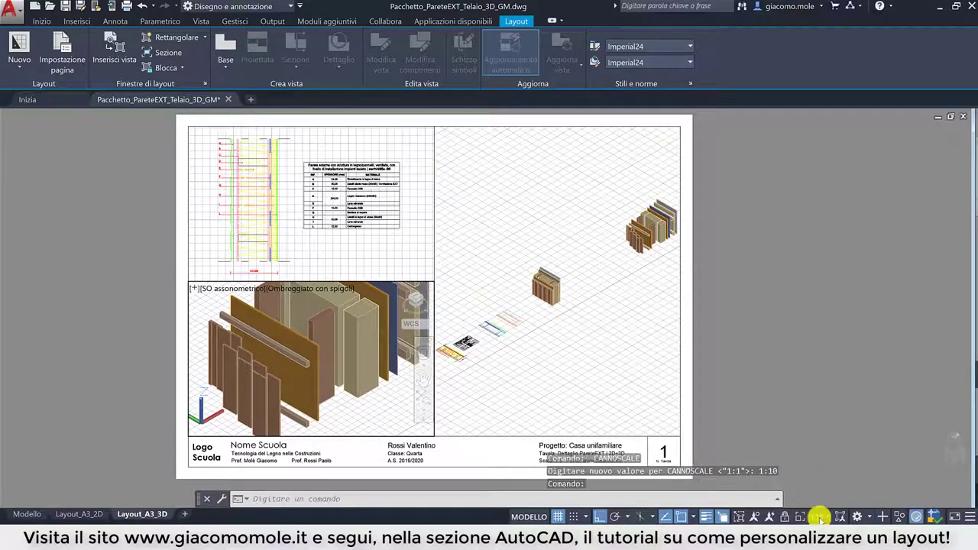
pyautogui.click(814, 517)
pyautogui.click(759, 255)
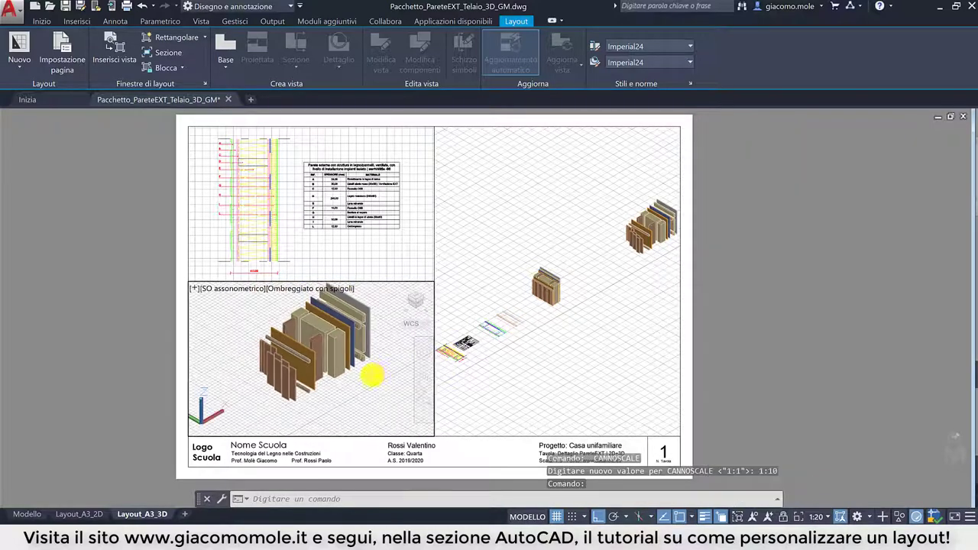
pyautogui.moveTo(371, 375)
pyautogui.keyDown('shift'); pyautogui.mouseDown(button='middle')
pyautogui.moveTo(363, 391)
pyautogui.moveTo(535, 382)
pyautogui.mouseUp(button='middle'); pyautogui.keyUp('shift')
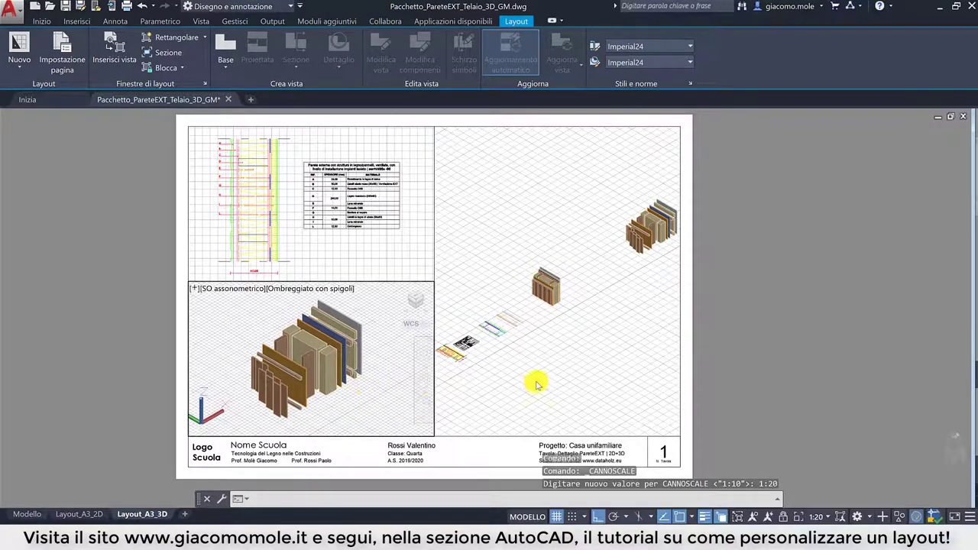
# Set the right viewport to 1:10, orbit the assembled wall, and return to paper space.
pyautogui.click(571, 379)
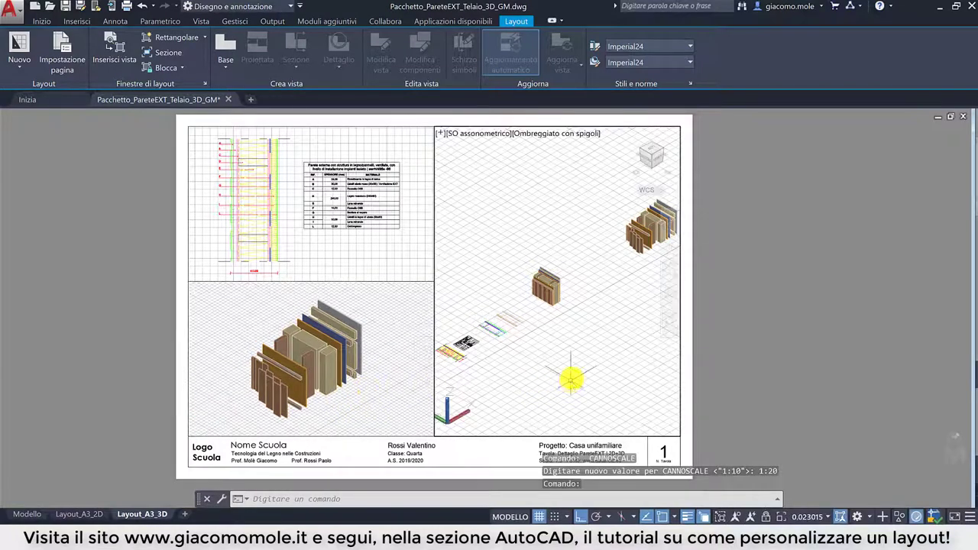
pyautogui.click(799, 517)
pyautogui.click(726, 227)
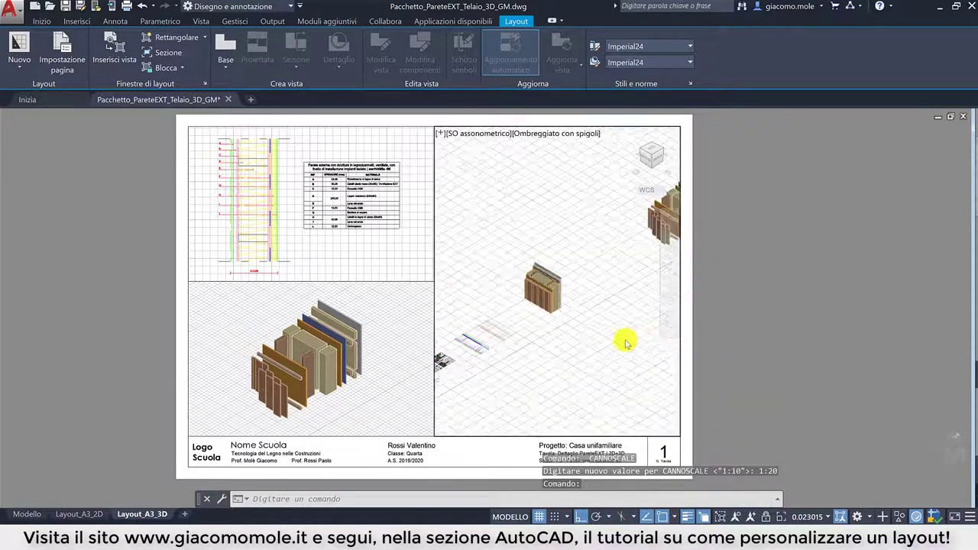
pyautogui.keyDown('shift'); pyautogui.moveTo(524, 382); pyautogui.dragTo(554, 375, button='middle'); pyautogui.keyUp('shift')
pyautogui.doubleClick(803, 381)
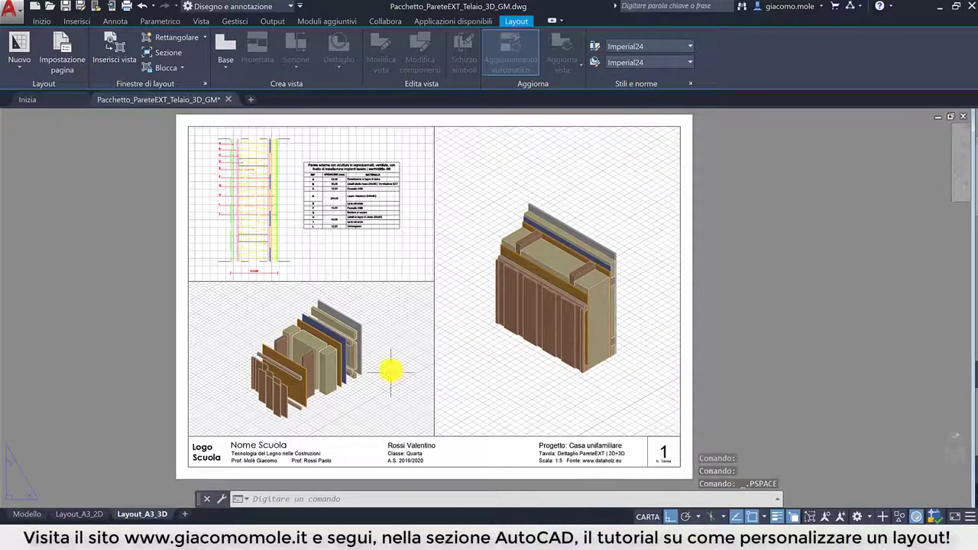
# Edit the title block's SCALA attribute to read 'Scala: varie'.
pyautogui.moveTo(345, 367); pyautogui.dragTo(376, 363, button='middle')
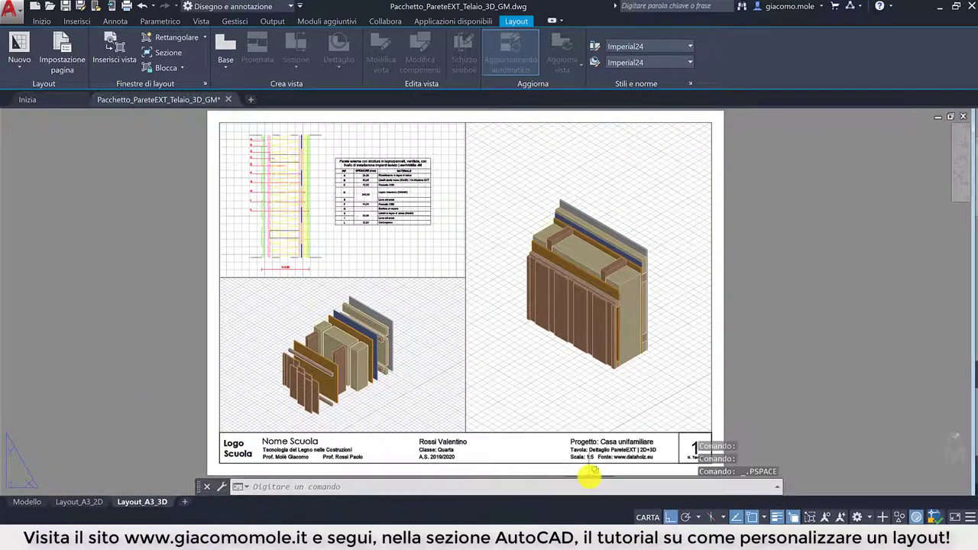
pyautogui.scroll(5, 584, 464)
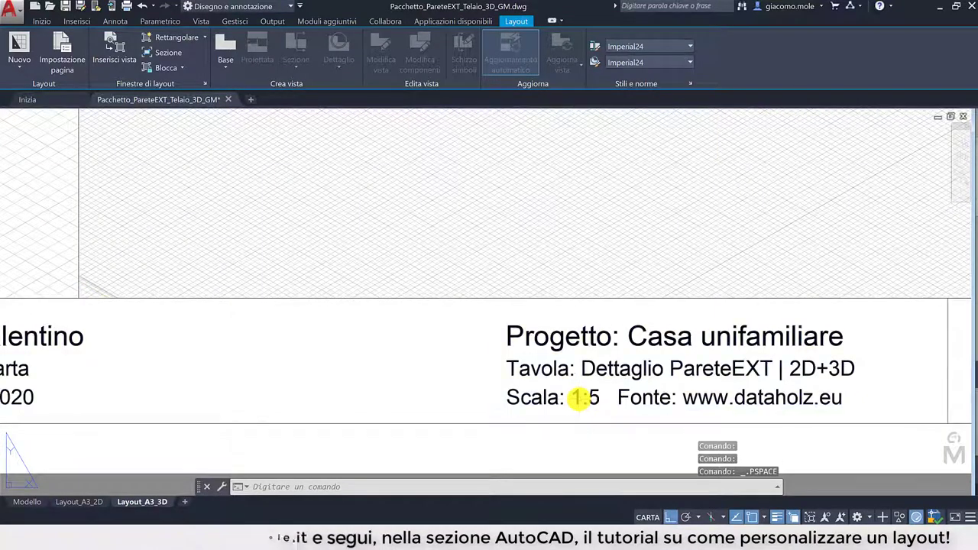
pyautogui.doubleClick(582, 397)
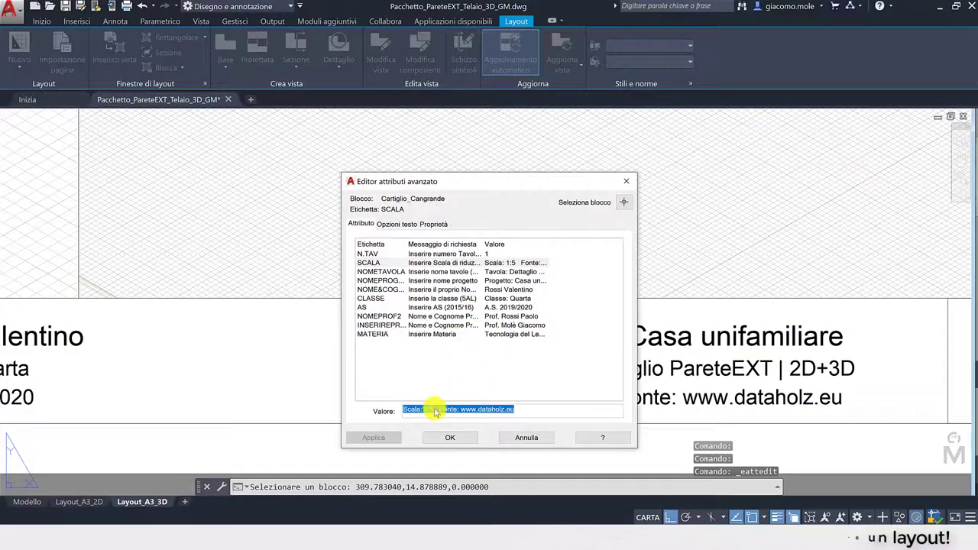
pyautogui.click(436, 410)
pyautogui.write('va')
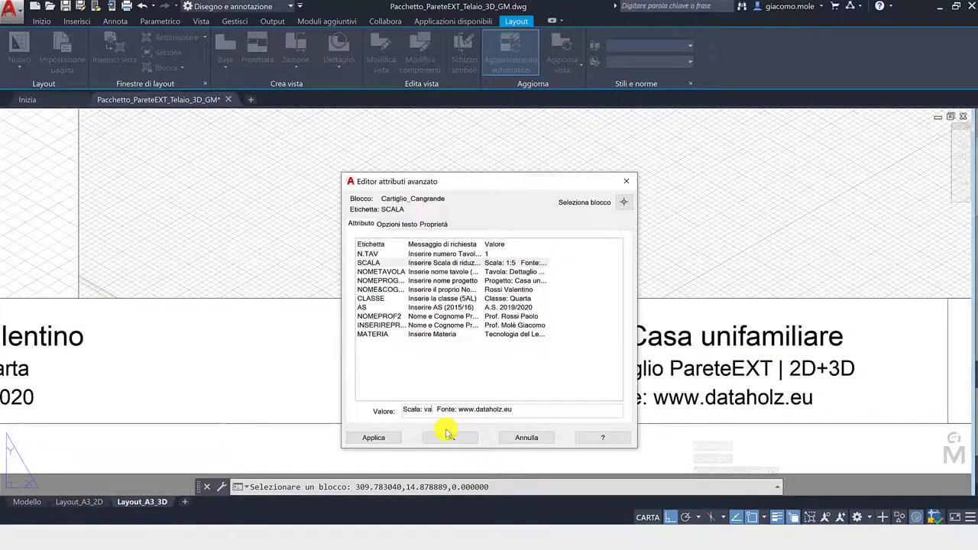
pyautogui.write('rie')
pyautogui.click(447, 438)
pyautogui.scroll(-2, 481, 402)
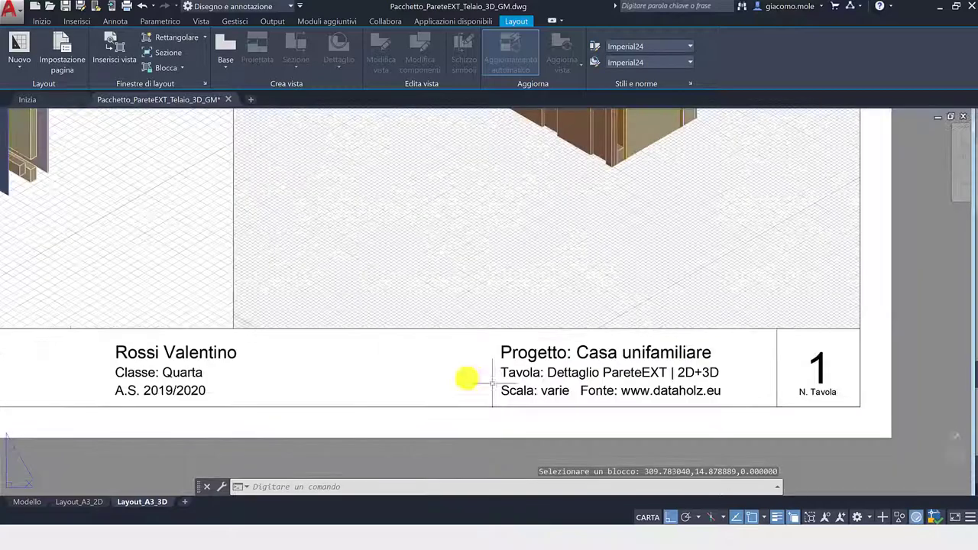
pyautogui.scroll(-2, 465, 377)
pyautogui.scroll(-3, 404, 371)
pyautogui.scroll(2, 426, 390)
pyautogui.scroll(2, 400, 348)
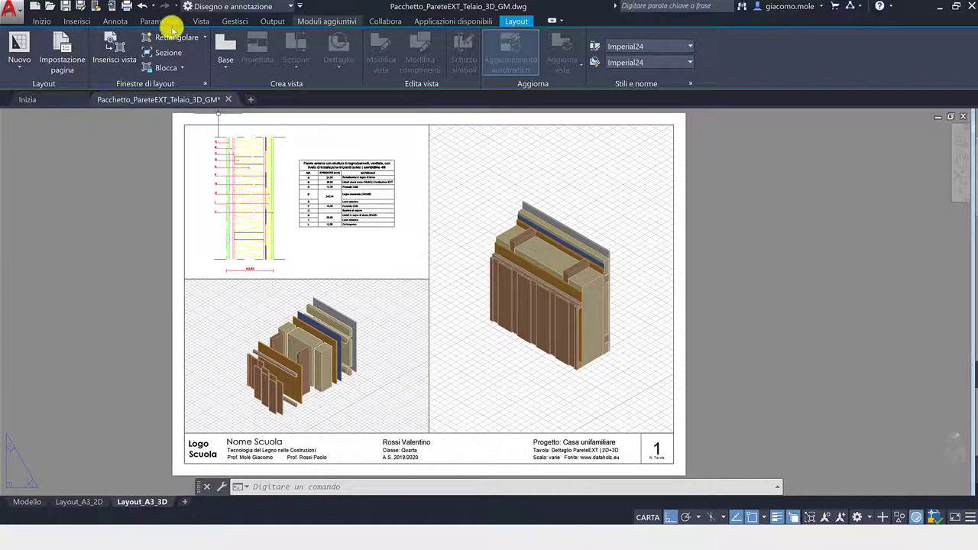
# Place a multiline label 'Sezione 2D / Scala 1:10' beside the 2D section.
pyautogui.click(43, 21)
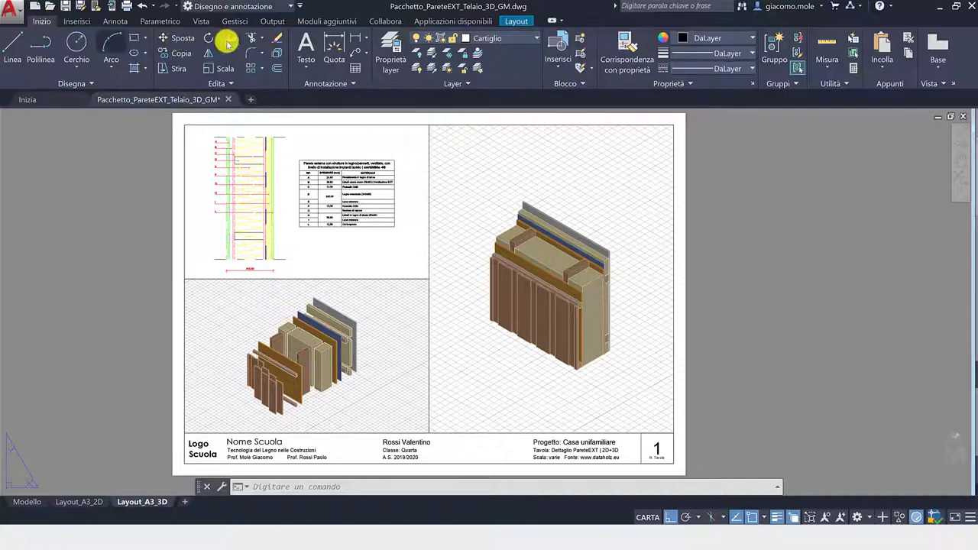
pyautogui.click(306, 45)
pyautogui.click(372, 251)
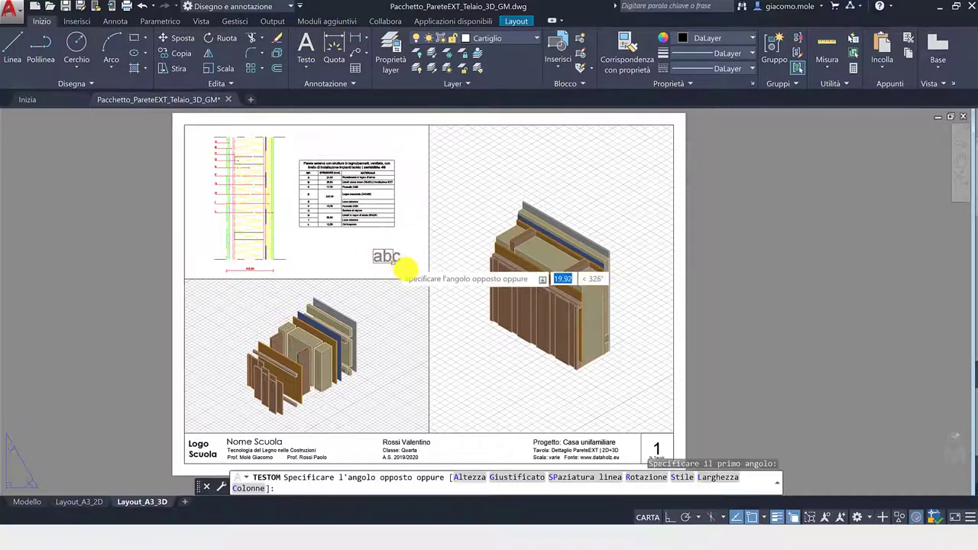
pyautogui.click(420, 271)
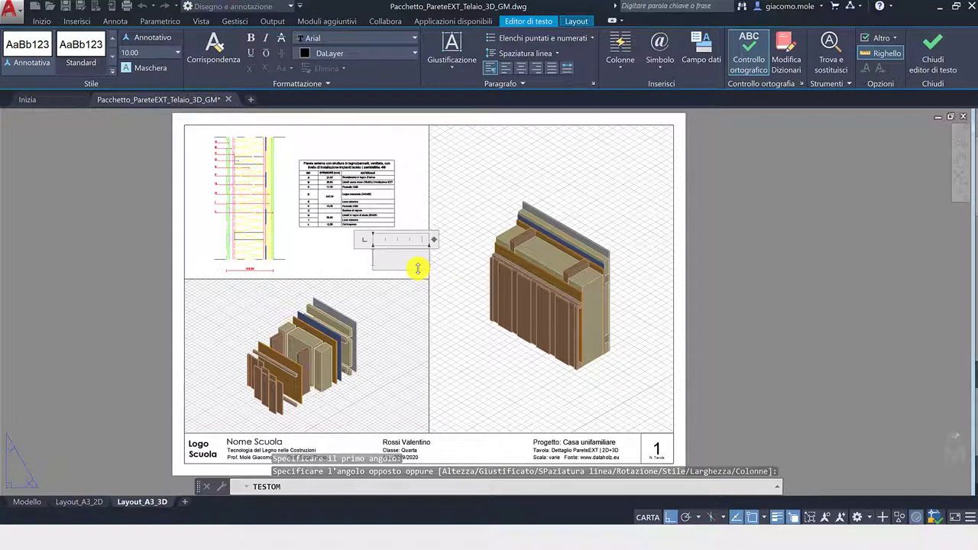
pyautogui.write('Sezione 2D Scala 1:10')
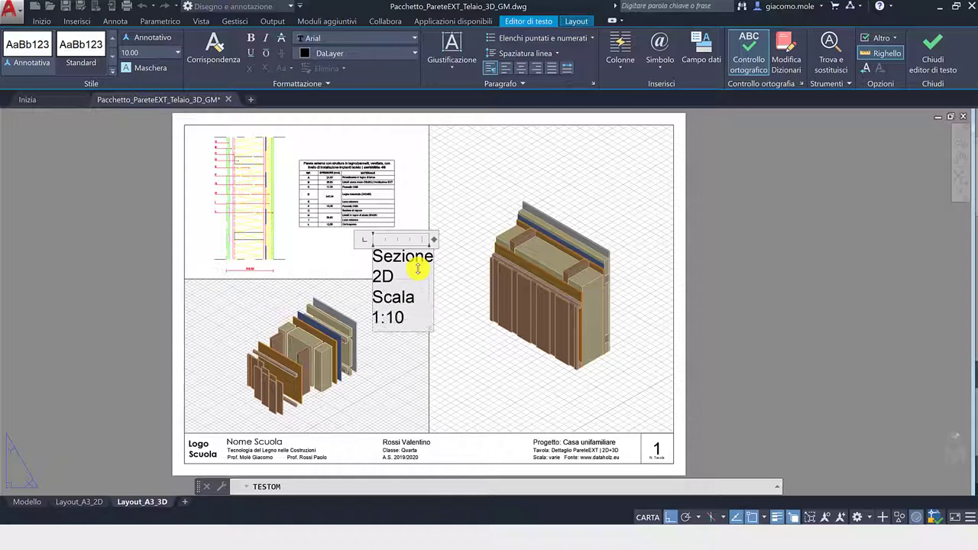
pyautogui.moveTo(433, 239); pyautogui.dragTo(469, 242)
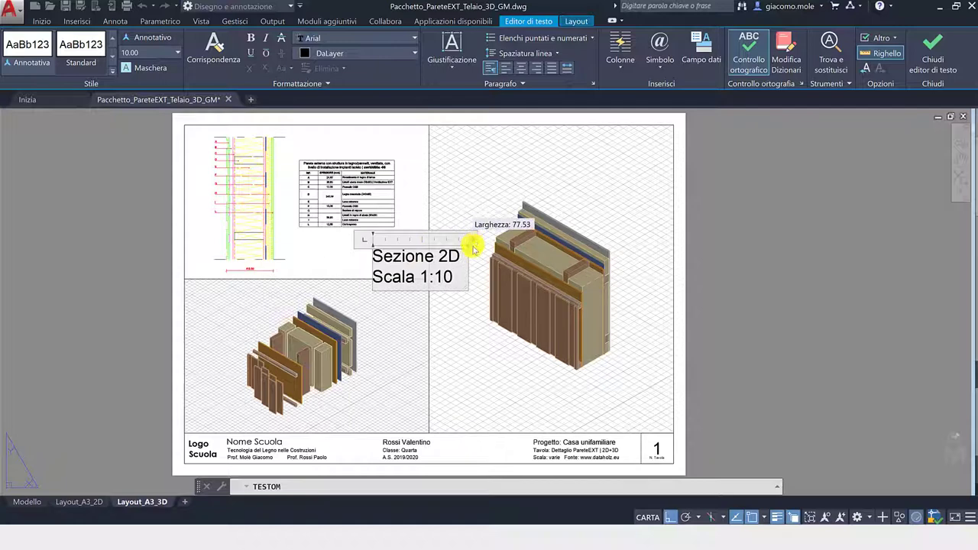
pyautogui.click(149, 288)
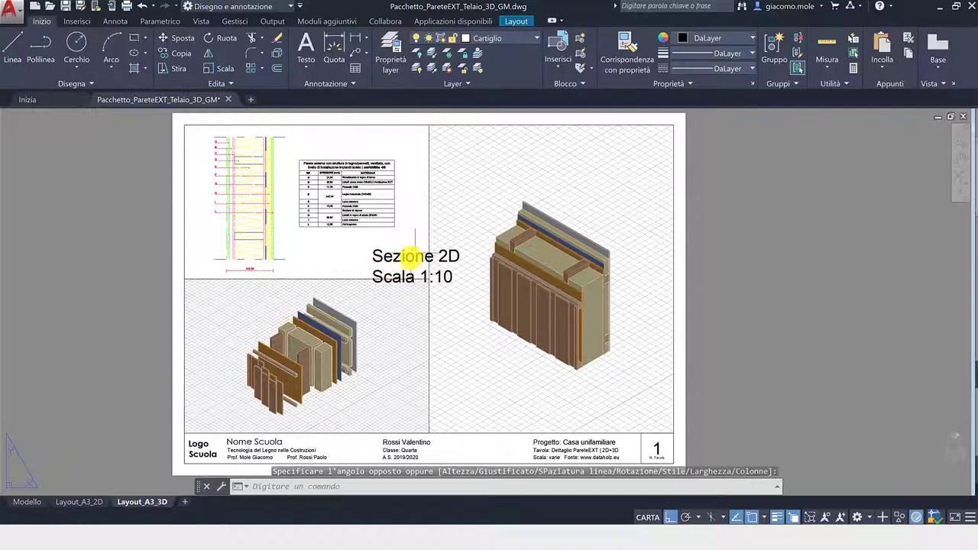
# Set the Sezione 2D label's text height to 5.
pyautogui.doubleClick(447, 273)
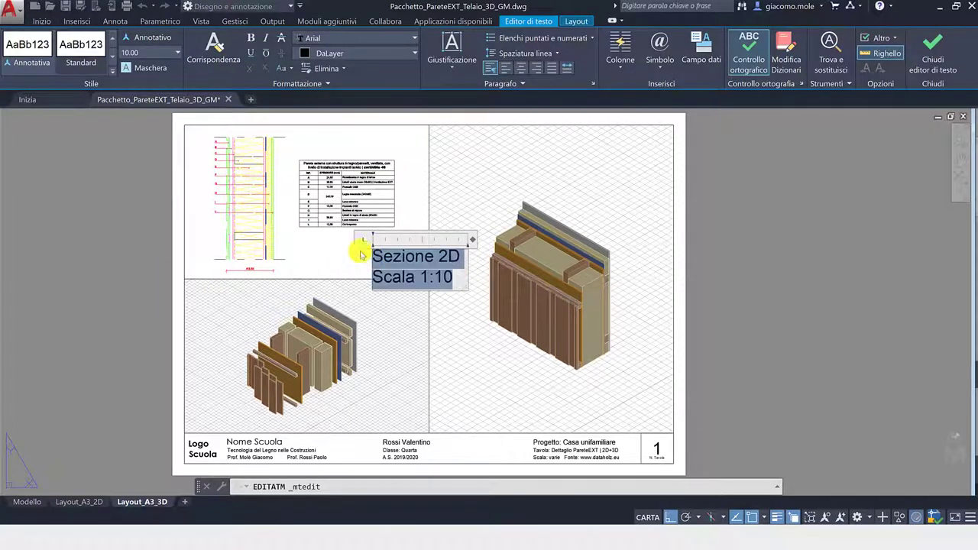
pyautogui.write('5')
pyautogui.press('Return')
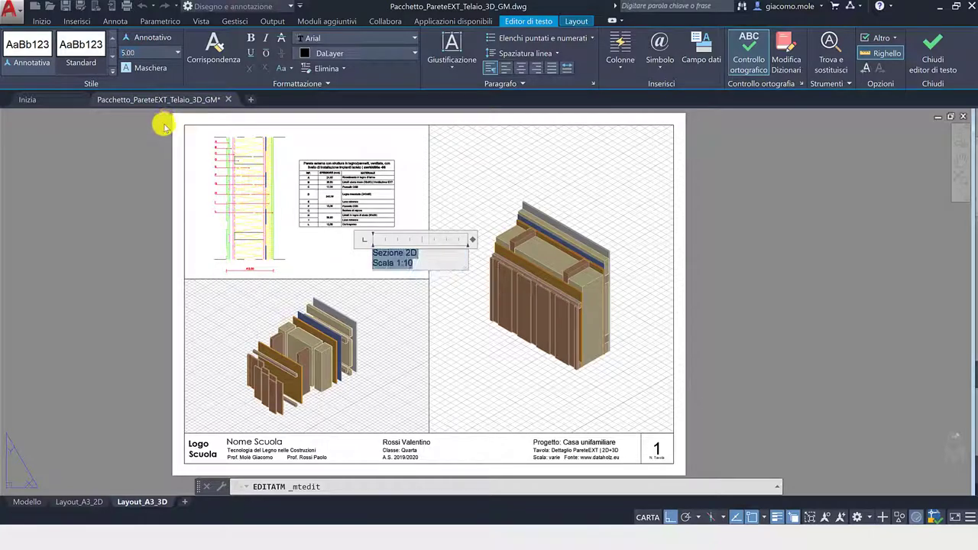
pyautogui.press('Escape')
# Keep the label edits and move the Sezione 2D label slightly lower.
pyautogui.click(497, 271)
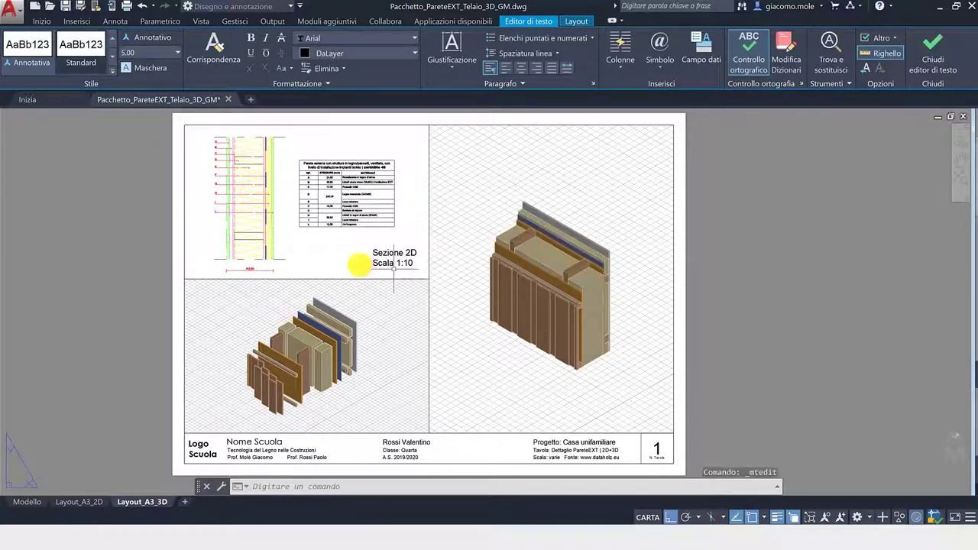
pyautogui.scroll(4, 381, 256)
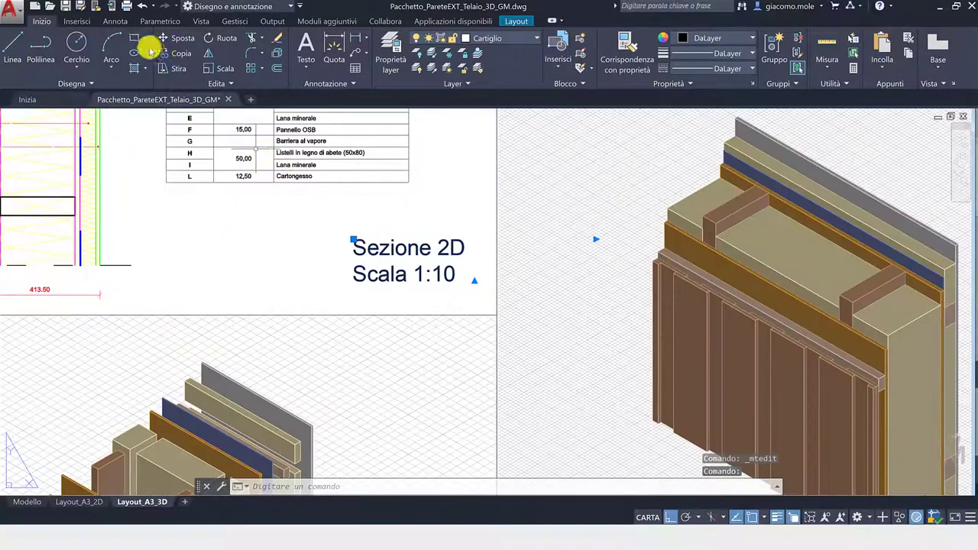
pyautogui.write('m')
pyautogui.press('Return')
pyautogui.click(218, 234)
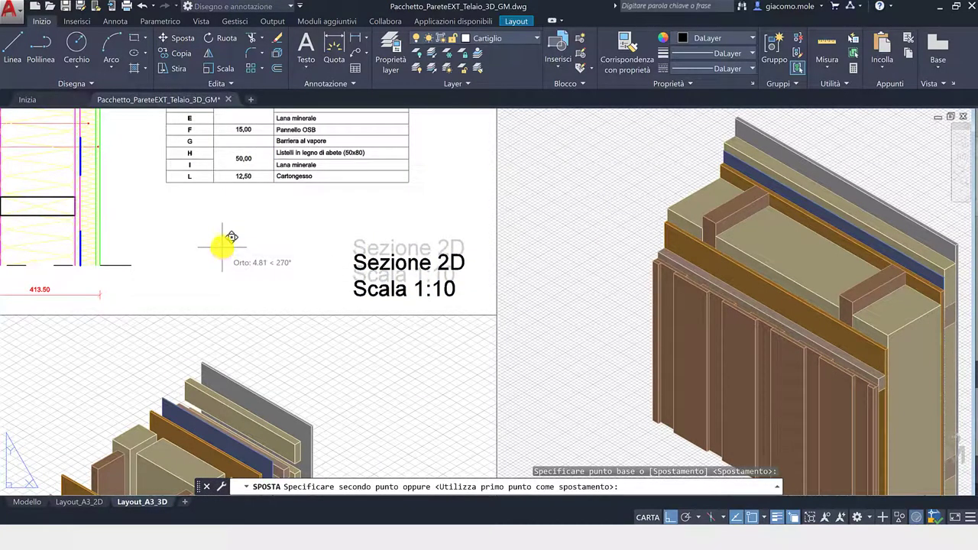
pyautogui.click(222, 245)
pyautogui.press('Escape')
# Copy the Sezione 2D label to below the exploded view.
pyautogui.scroll(-4, 352, 257)
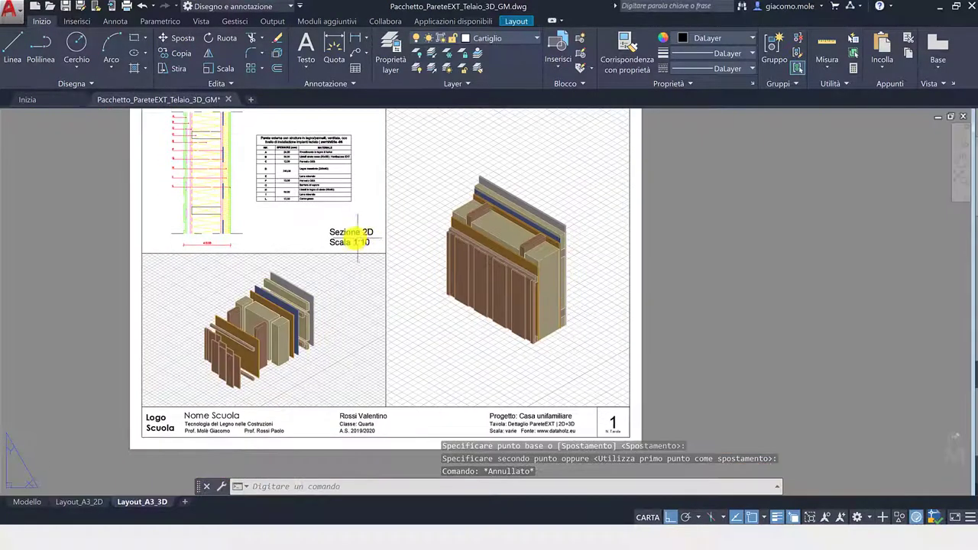
pyautogui.click(180, 53)
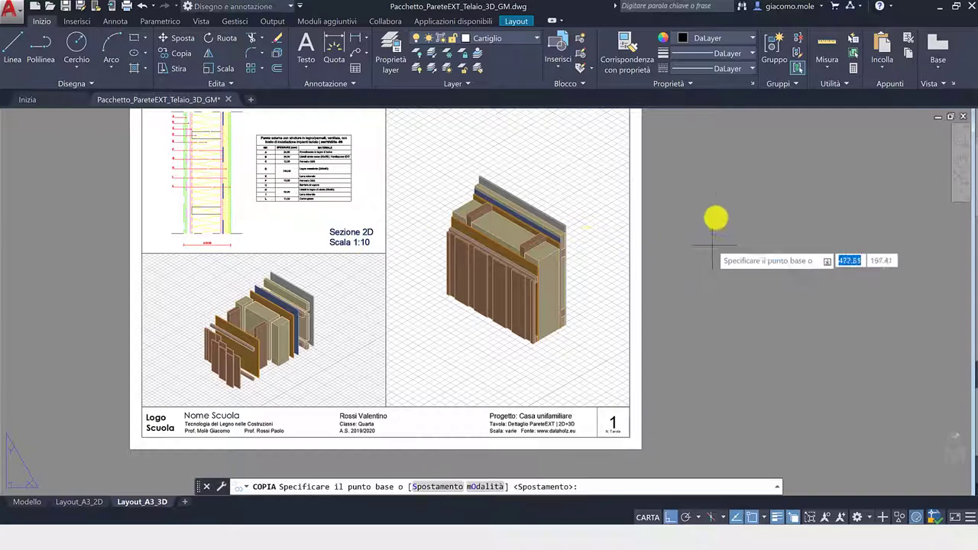
pyautogui.click(714, 218)
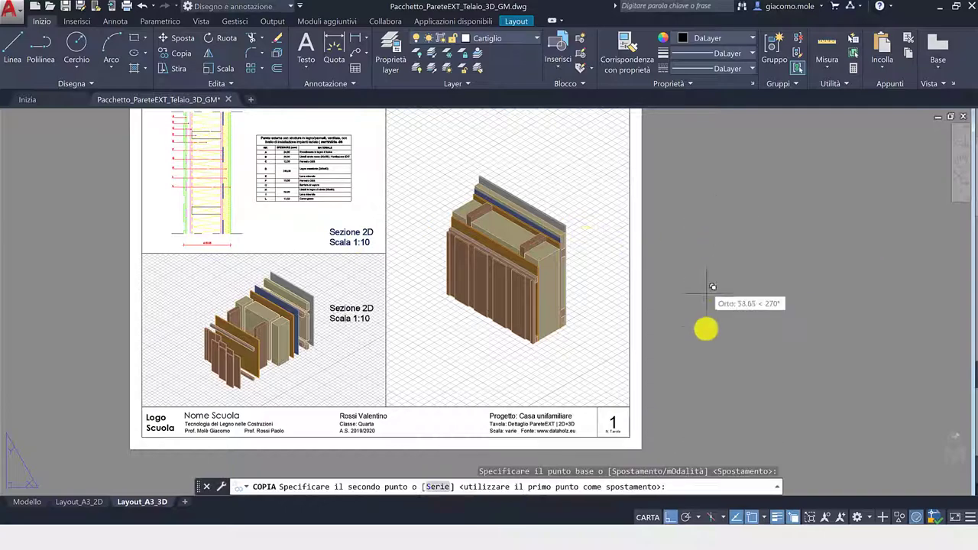
pyautogui.click(717, 362)
pyautogui.press('Escape')
# Change the copied label's text to 'Esploso 3D / Scala 1:20'.
pyautogui.scroll(3, 359, 382)
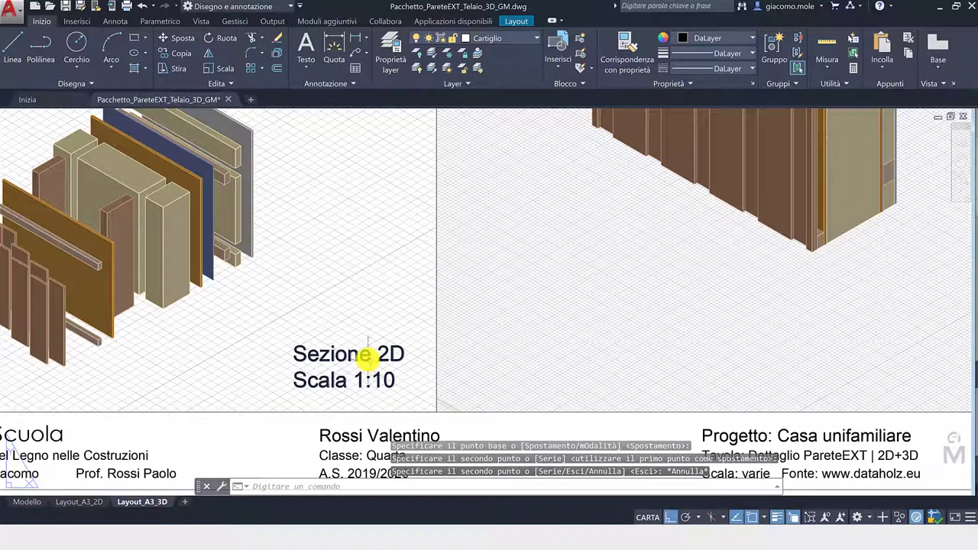
pyautogui.doubleClick(368, 355)
pyautogui.tripleClick(348, 353)
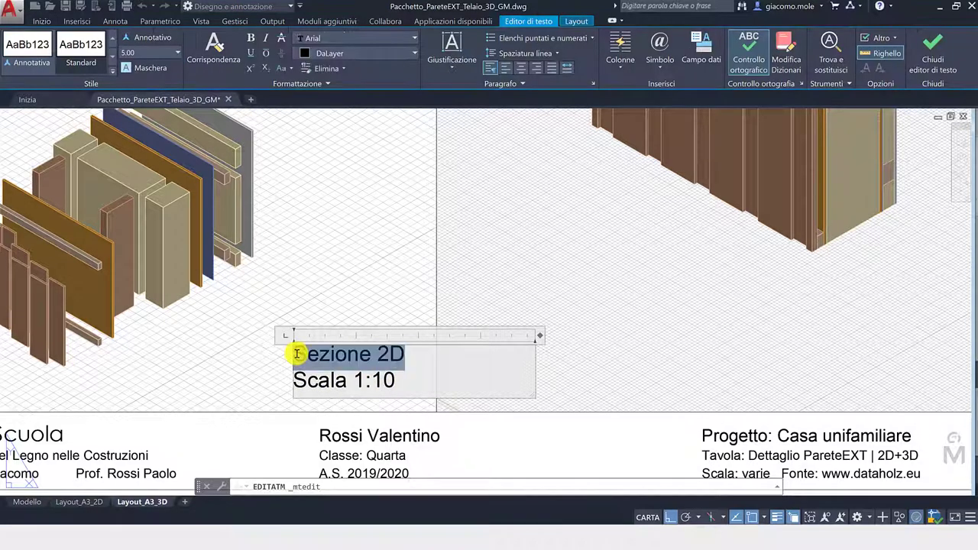
pyautogui.press('Delete')
pyautogui.write('Esploso 3D')
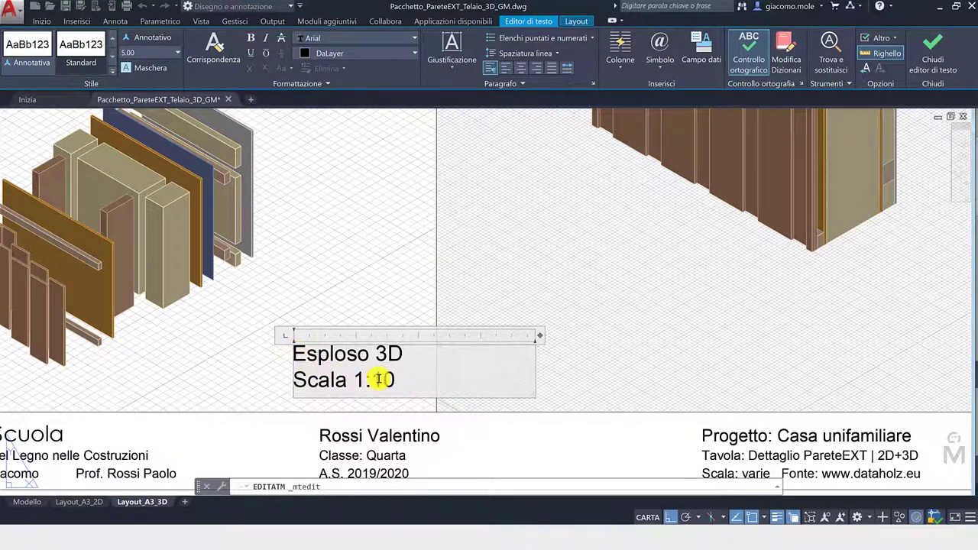
pyautogui.click(337, 289)
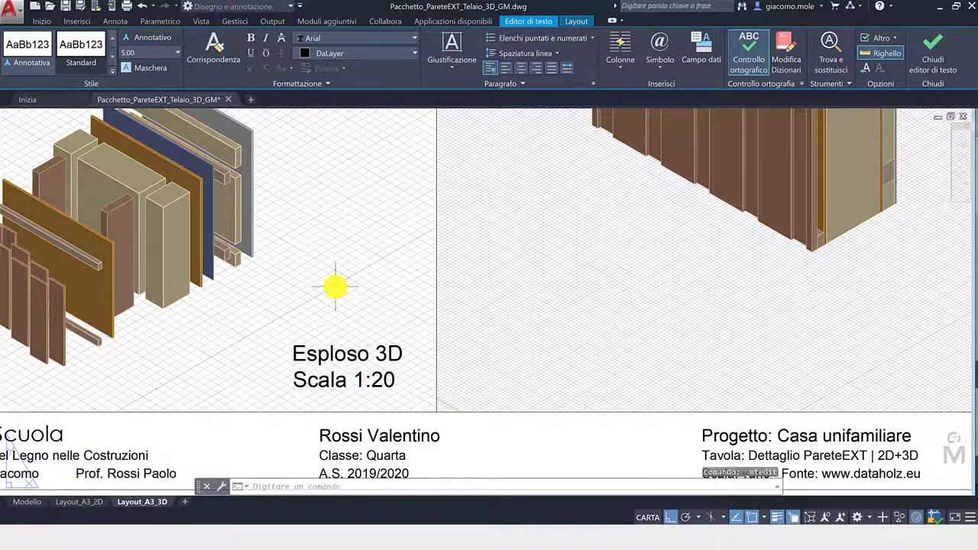
pyautogui.scroll(-2, 338, 298)
pyautogui.scroll(-3, 341, 321)
# Copy the Esploso 3D label into the corner of the right viewport.
pyautogui.click(342, 320)
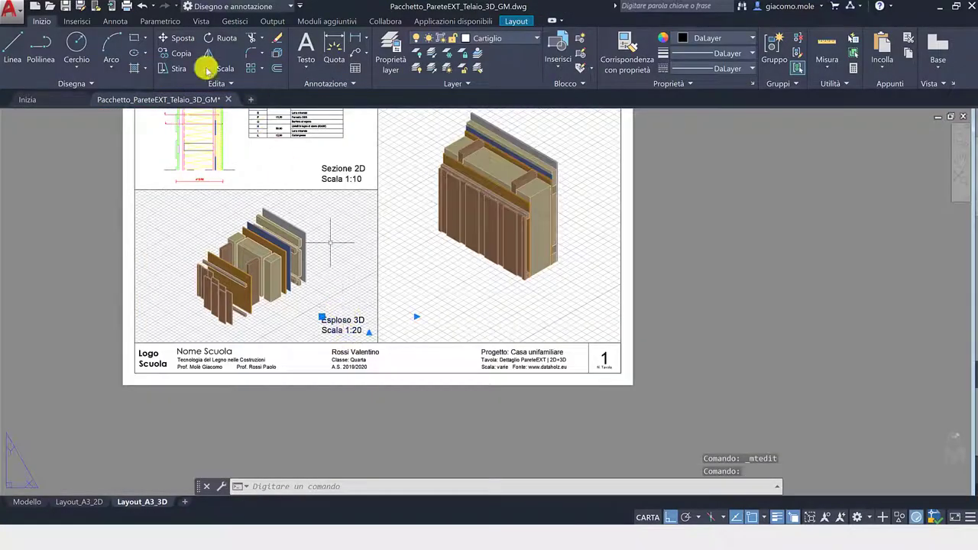
pyautogui.click(174, 53)
pyautogui.click(363, 399)
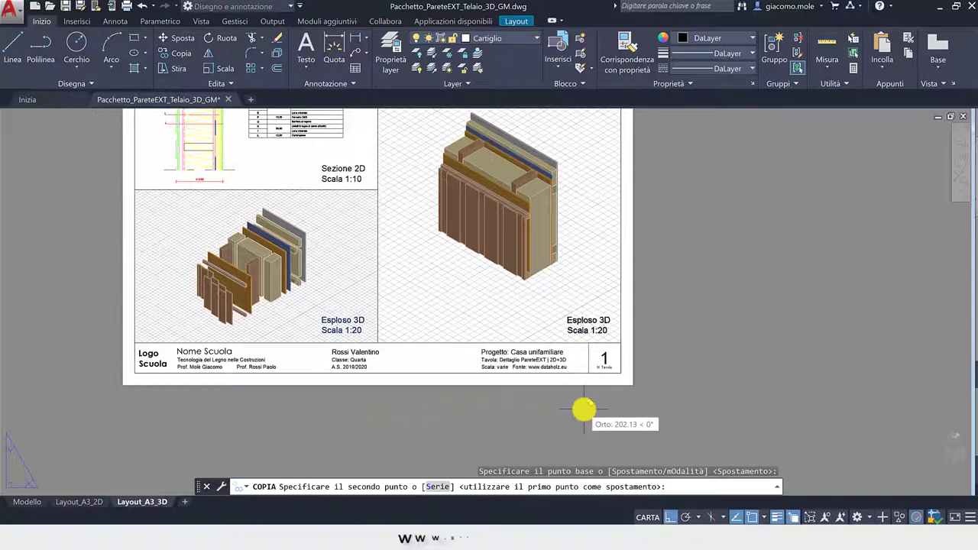
pyautogui.click(585, 322)
pyautogui.press('Escape')
pyautogui.scroll(4, 584, 321)
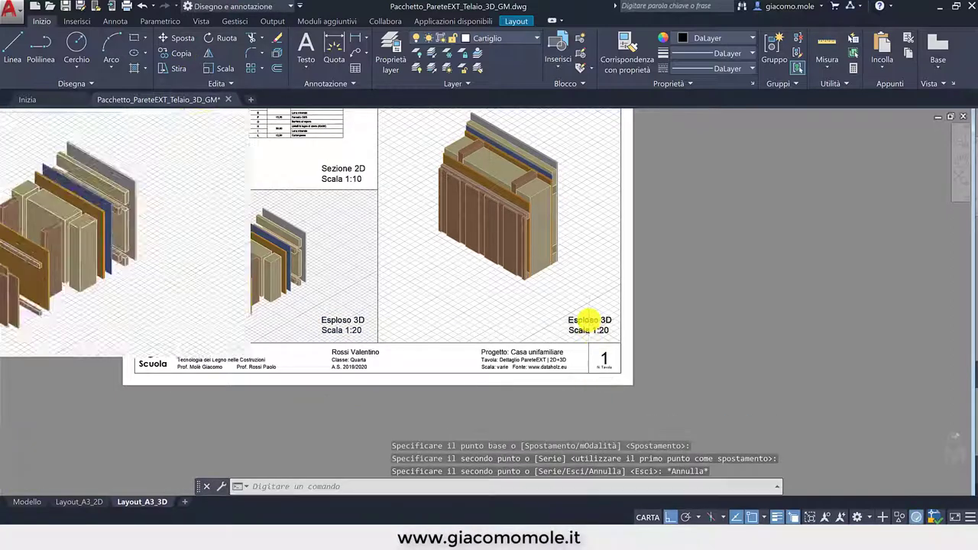
# Change the copied label to 'Vista 3D / Scala 1:20' with text height 4.
pyautogui.doubleClick(589, 321)
pyautogui.write('Vista')
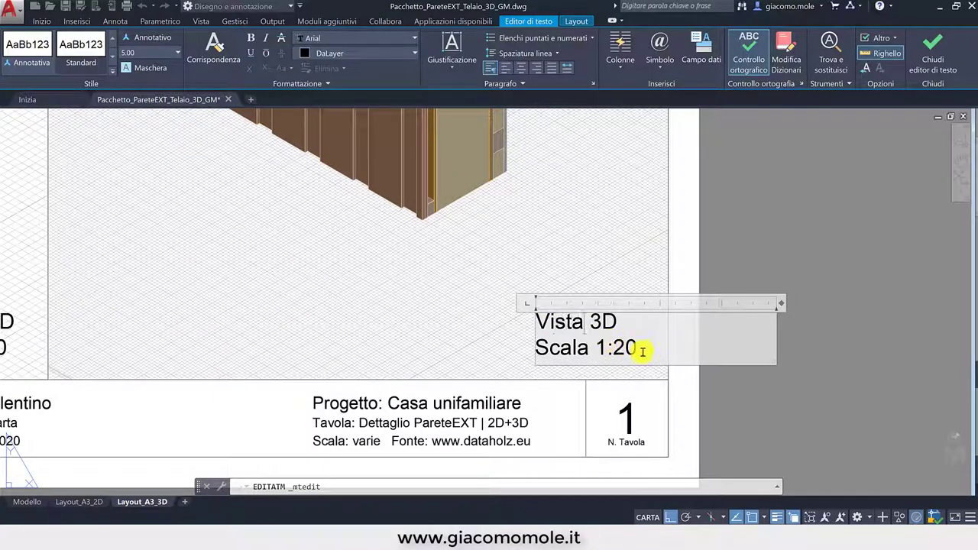
pyautogui.moveTo(643, 352); pyautogui.dragTo(517, 323)
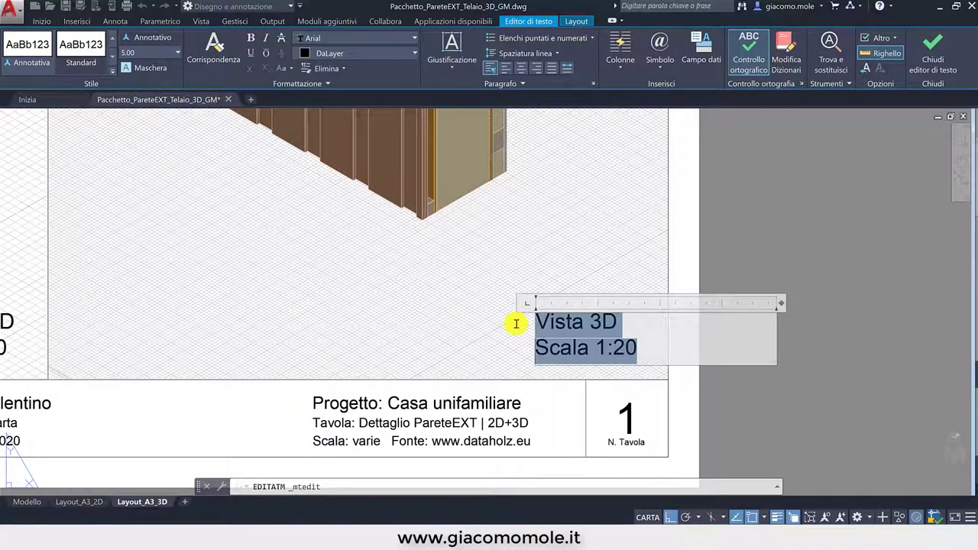
pyautogui.write('3')
pyautogui.press('Return')
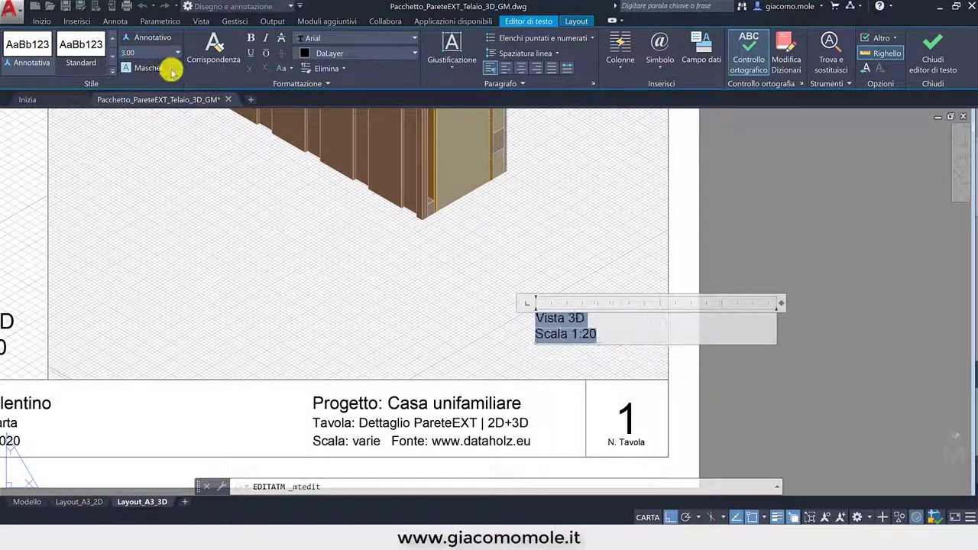
pyautogui.write('4')
pyautogui.press('Return')
pyautogui.press('Escape')
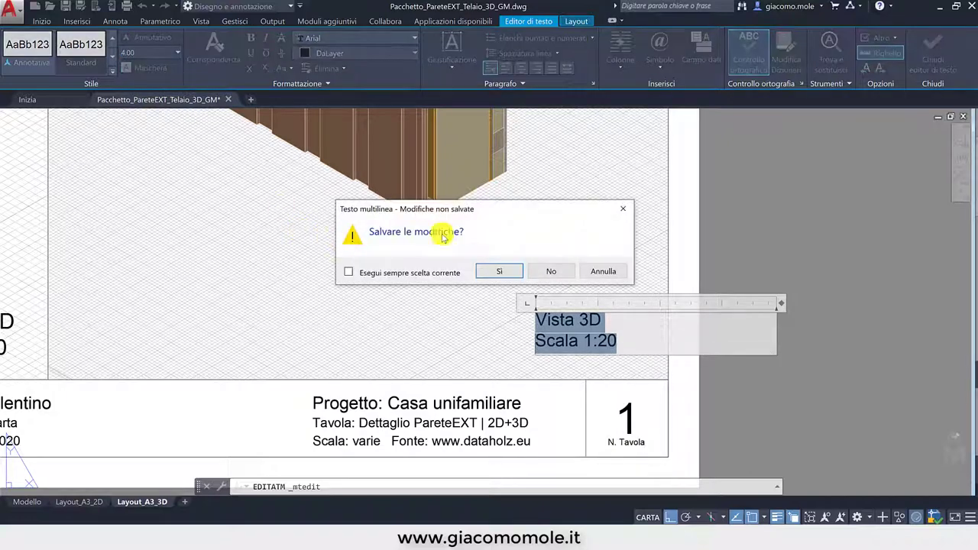
pyautogui.click(481, 269)
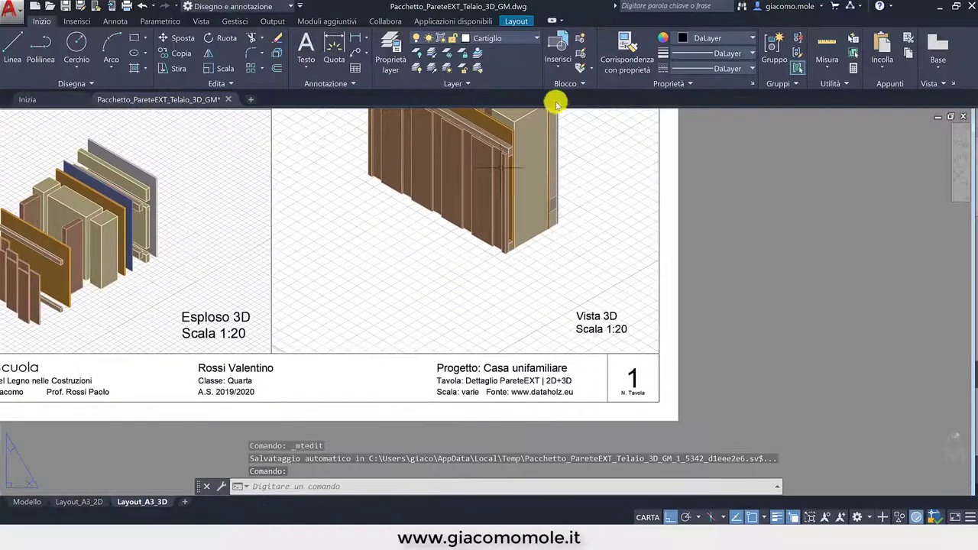
# Match the Esploso 3D and Sezione 2D labels' formatting to the Vista 3D label.
pyautogui.click(623, 58)
pyautogui.click(589, 313)
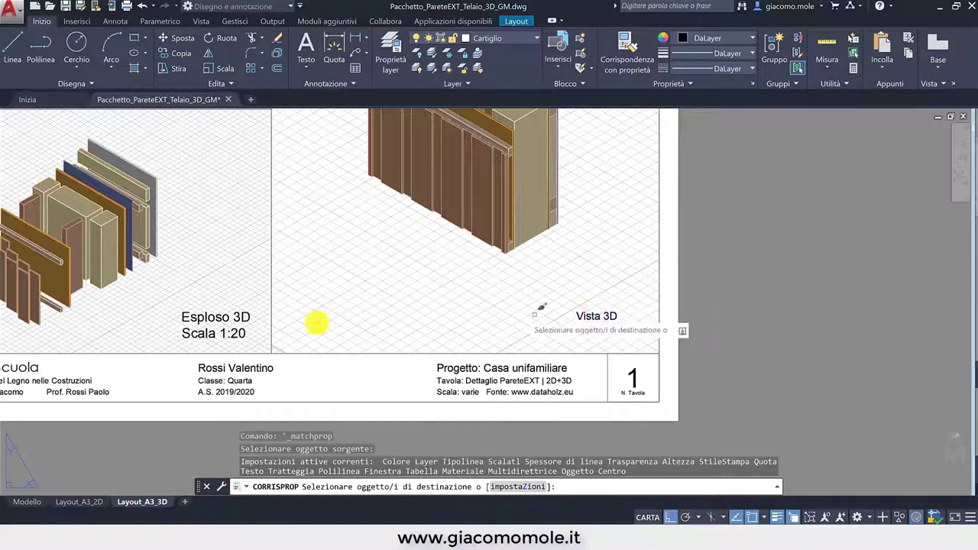
pyautogui.click(238, 313)
pyautogui.scroll(-3, 259, 290)
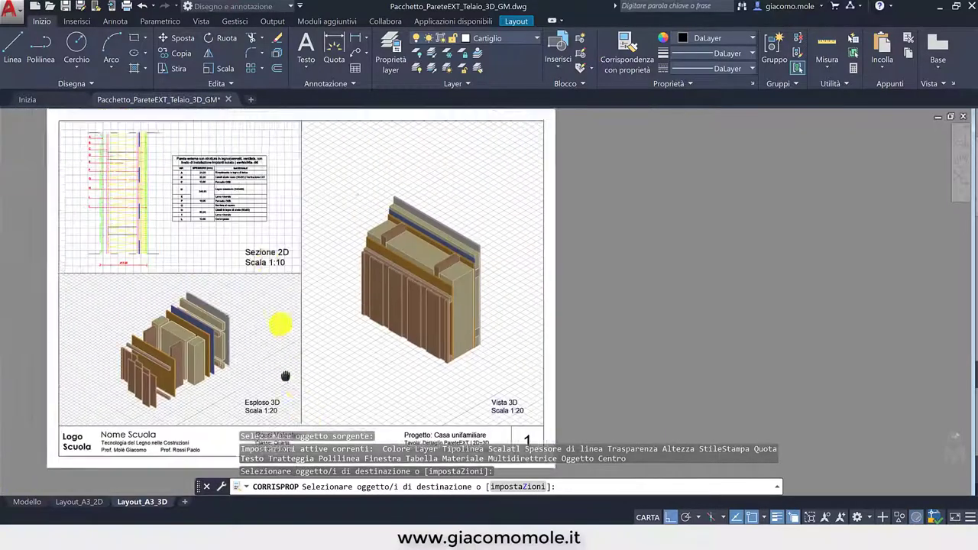
pyautogui.scroll(4, 269, 273)
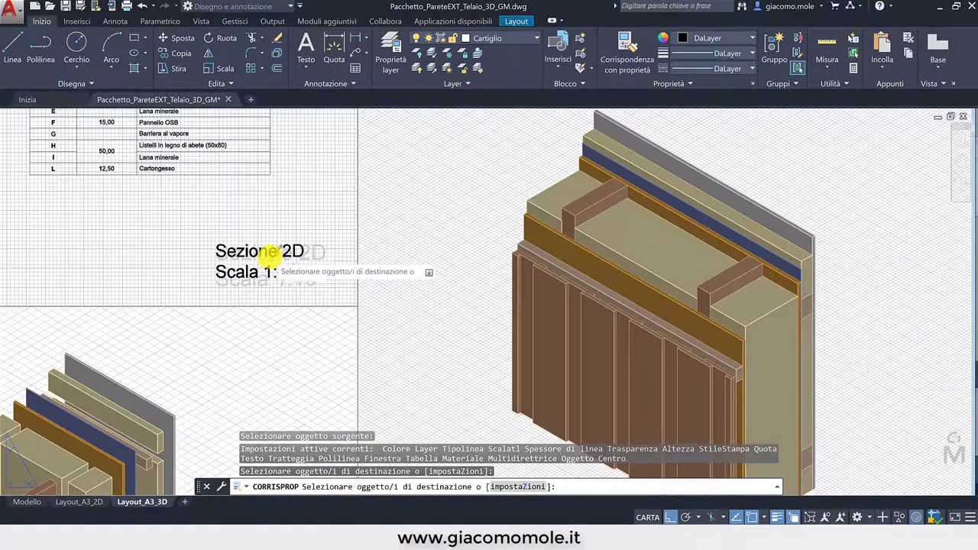
pyautogui.click(267, 252)
pyautogui.press('Escape')
pyautogui.scroll(-3, 279, 268)
pyautogui.scroll(-2, 280, 280)
pyautogui.scroll(2, 221, 286)
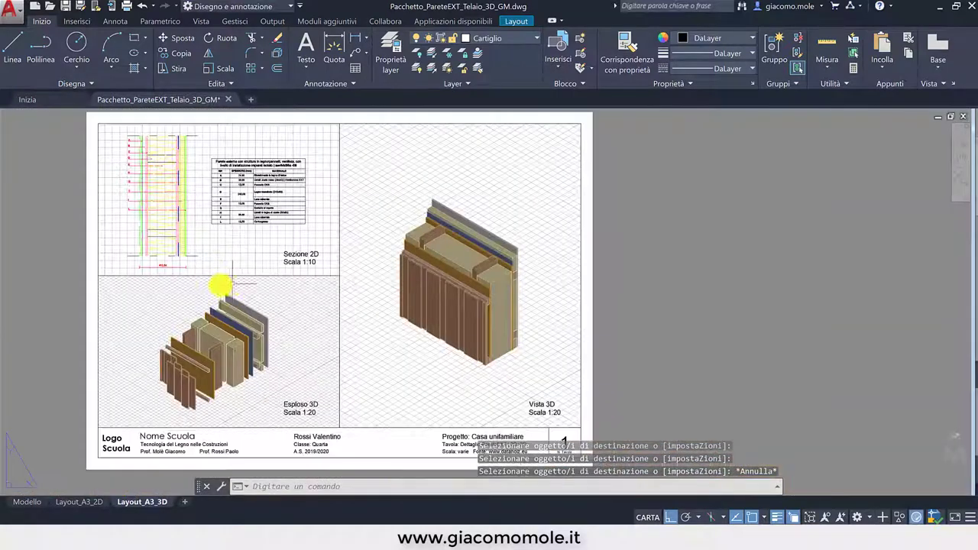
pyautogui.moveTo(220, 285); pyautogui.dragTo(257, 283, button='middle')
pyautogui.moveTo(135, 323); pyautogui.dragTo(160, 331, button='middle')
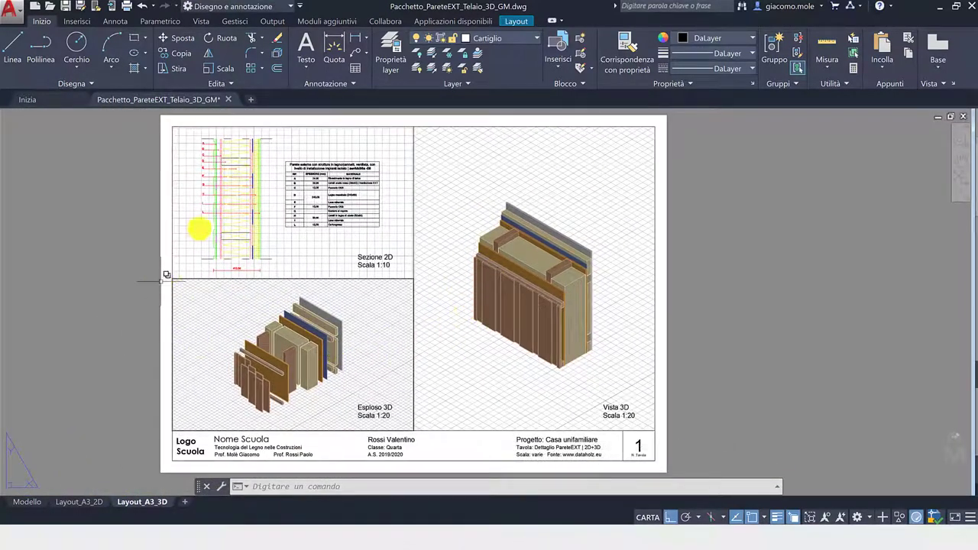
# Preview Layout_A3_3D's print, inspecting the three labelled viewports, then return to the layout.
pyautogui.click(129, 7)
pyautogui.click(128, 7)
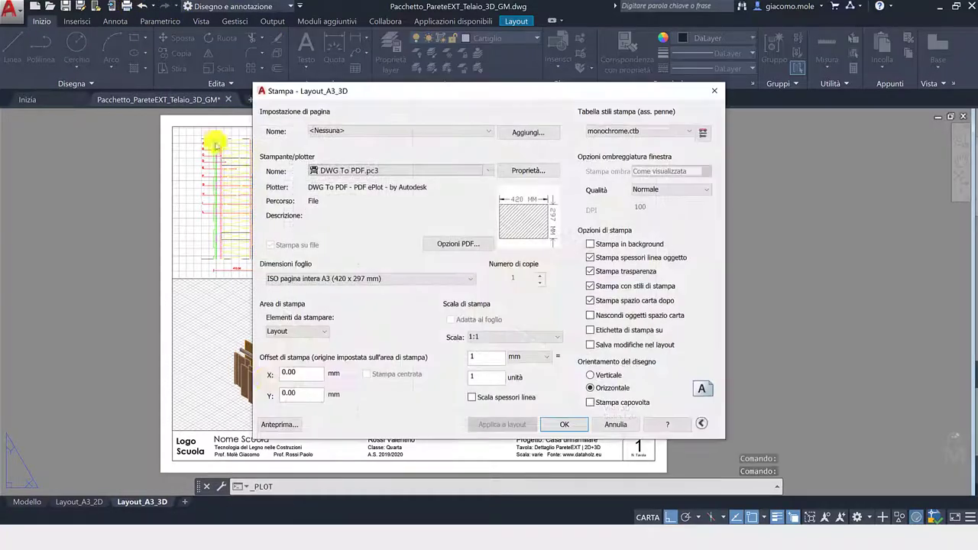
pyautogui.click(281, 424)
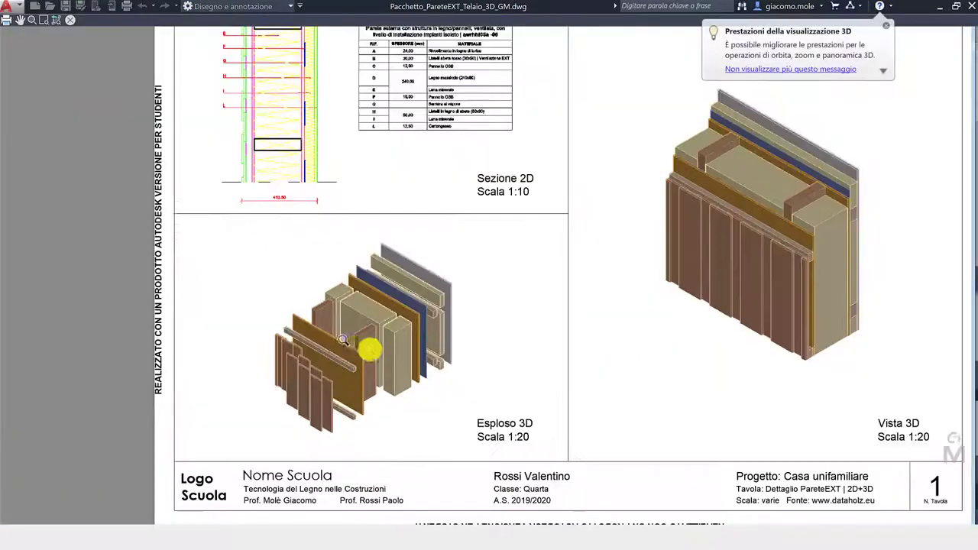
pyautogui.moveTo(371, 345); pyautogui.dragTo(334, 361)
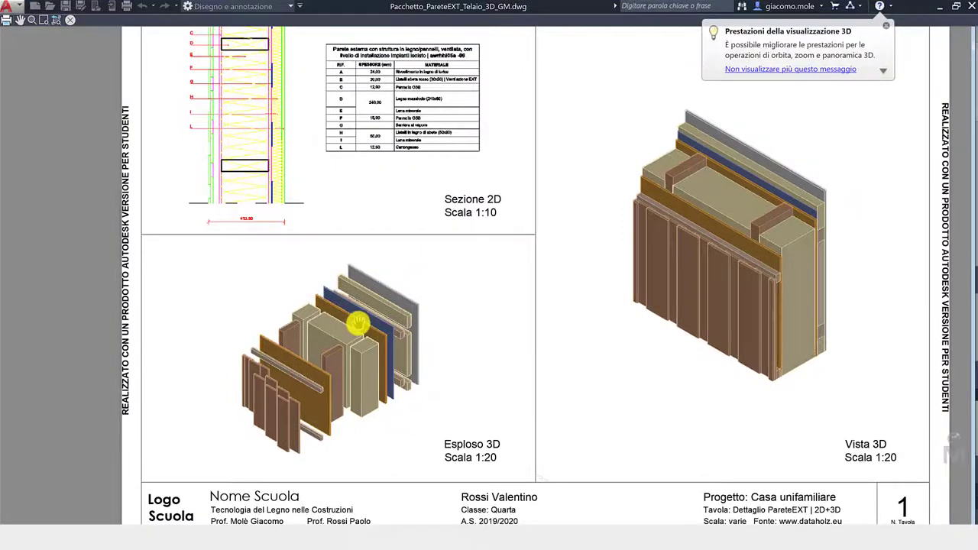
pyautogui.moveTo(377, 285); pyautogui.dragTo(375, 294)
pyautogui.press('Escape')
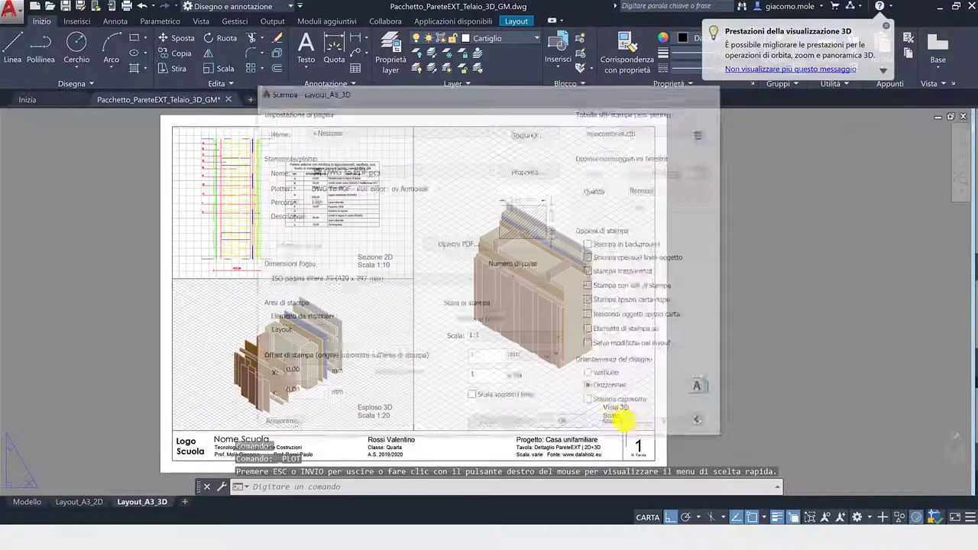
pyautogui.click(622, 416)
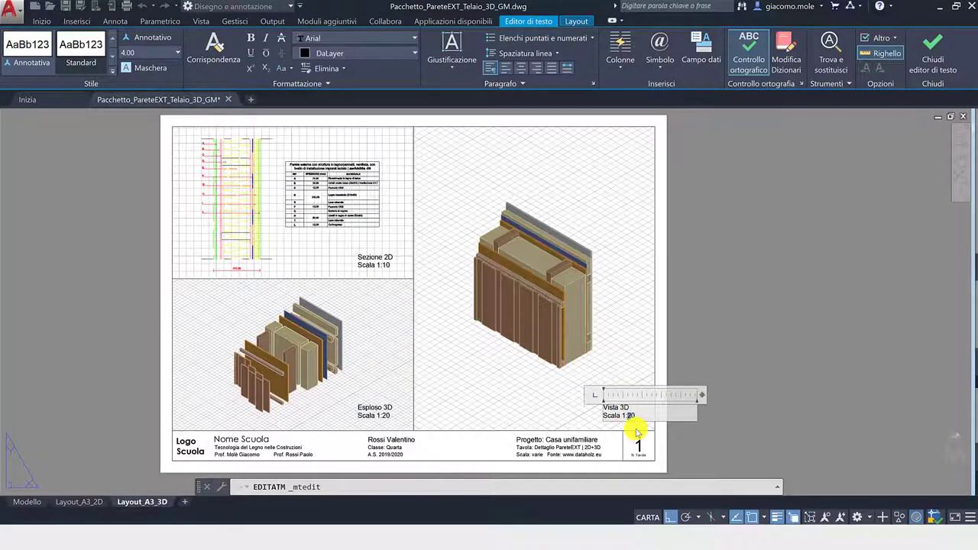
pyautogui.write('1')
# Finalize the Vista 3D label as Scala 1:10, set Sezione 2D to Wireframe 2D, then open Plot.
pyautogui.click(731, 377)
pyautogui.doubleClick(269, 240)
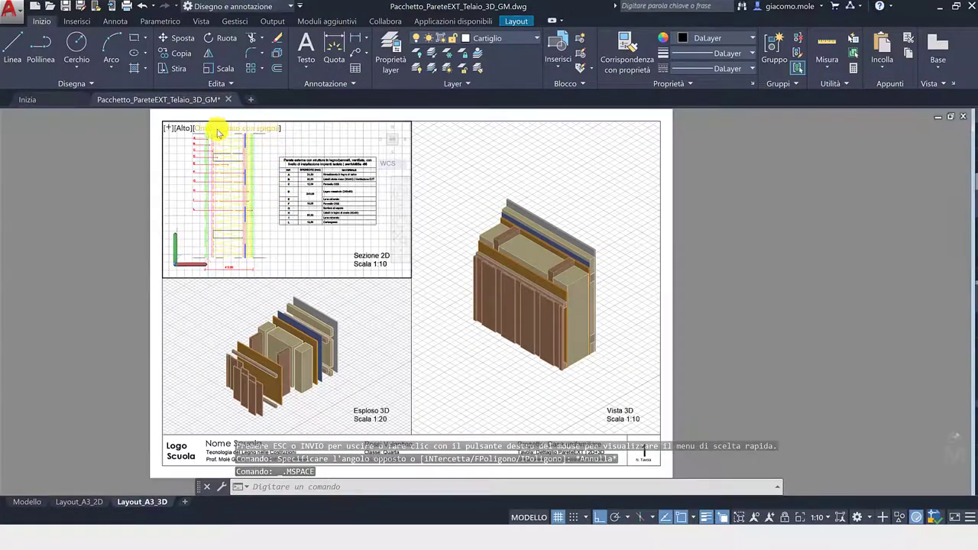
pyautogui.click(218, 129)
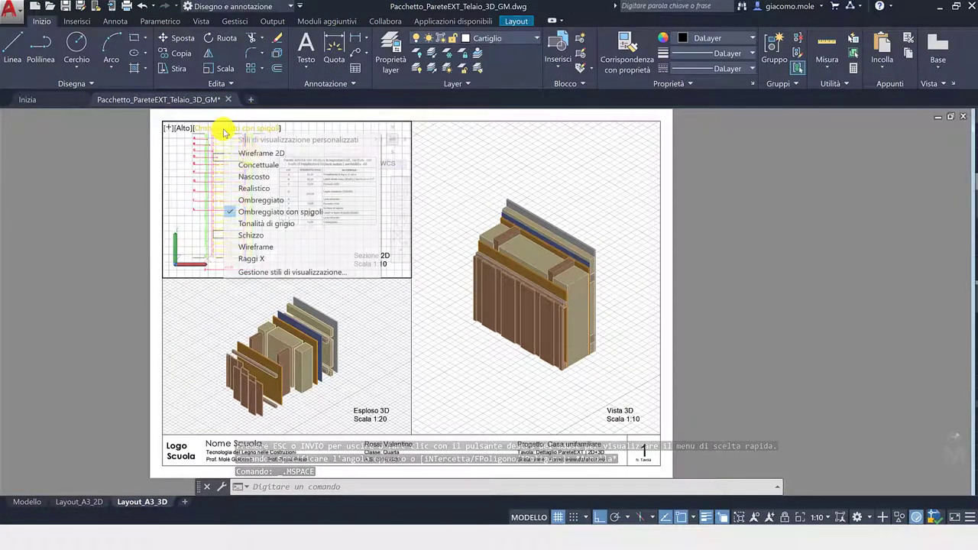
pyautogui.click(264, 153)
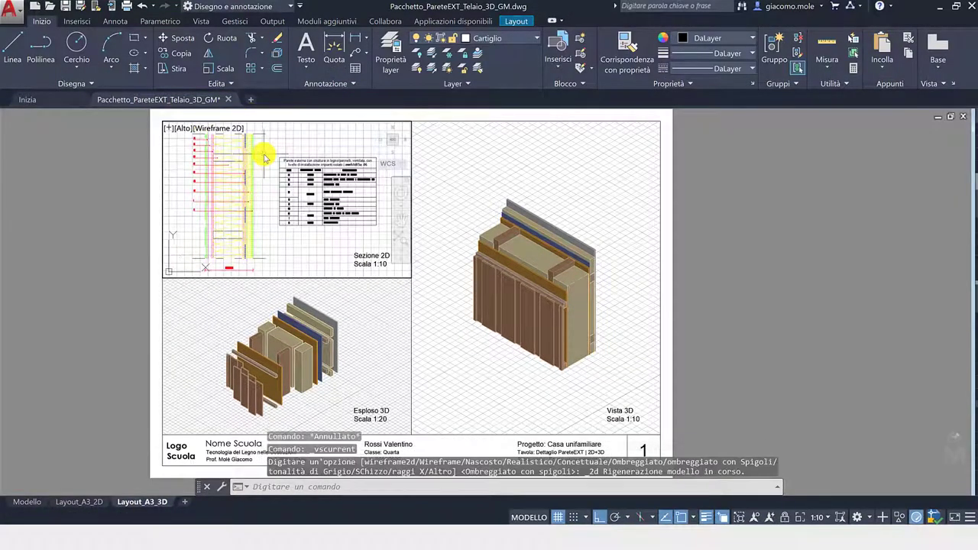
pyautogui.doubleClick(128, 246)
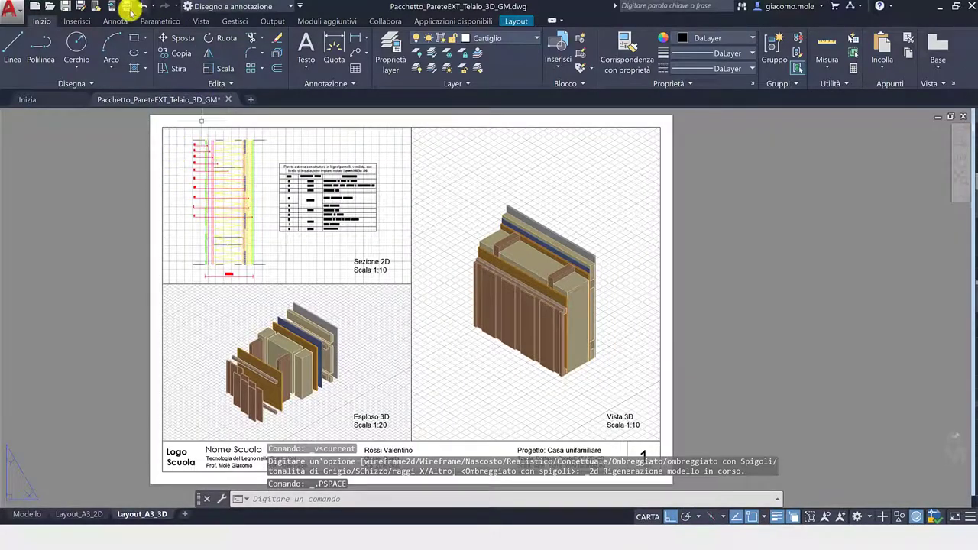
pyautogui.click(127, 6)
pyautogui.click(294, 426)
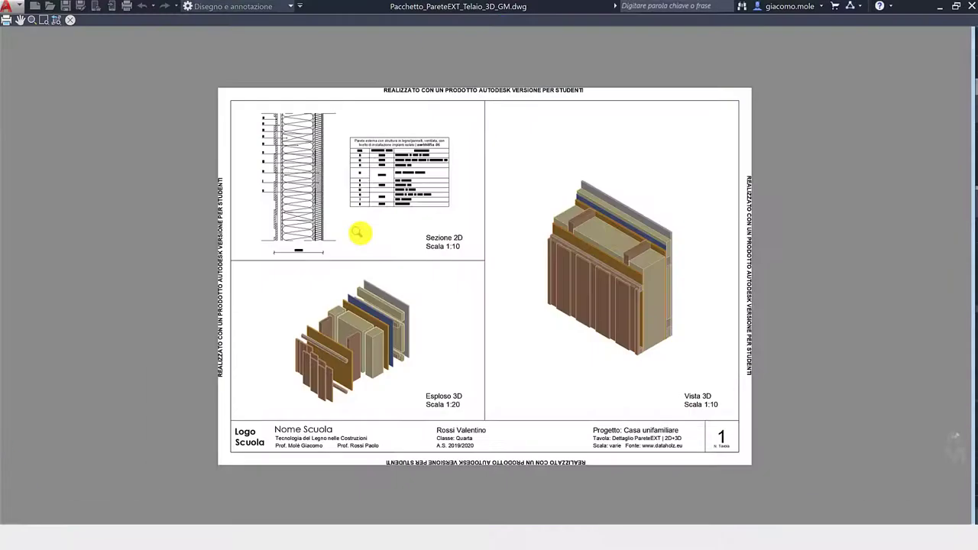
pyautogui.scroll(3, 305, 174)
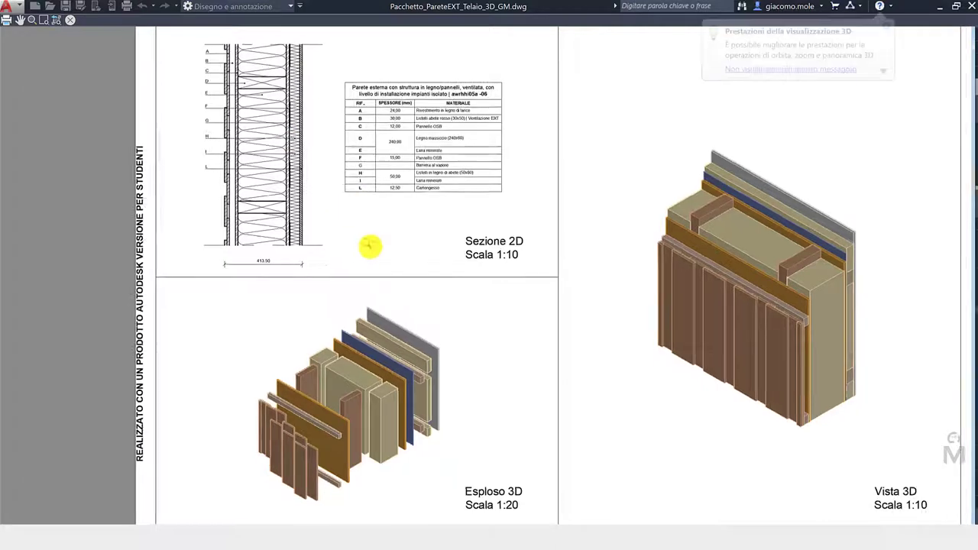
pyautogui.scroll(-2, 366, 221)
pyautogui.scroll(2, 344, 184)
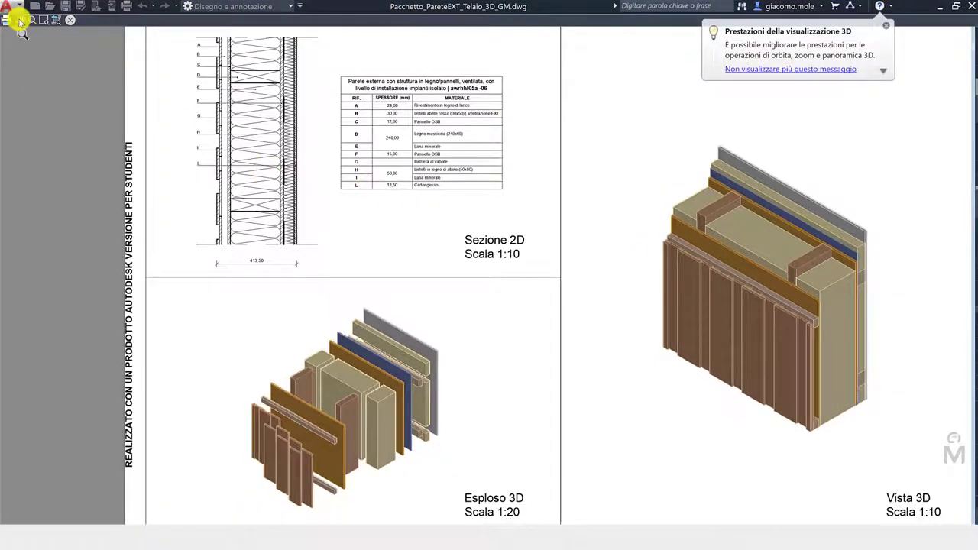
pyautogui.moveTo(319, 206); pyautogui.dragTo(339, 281)
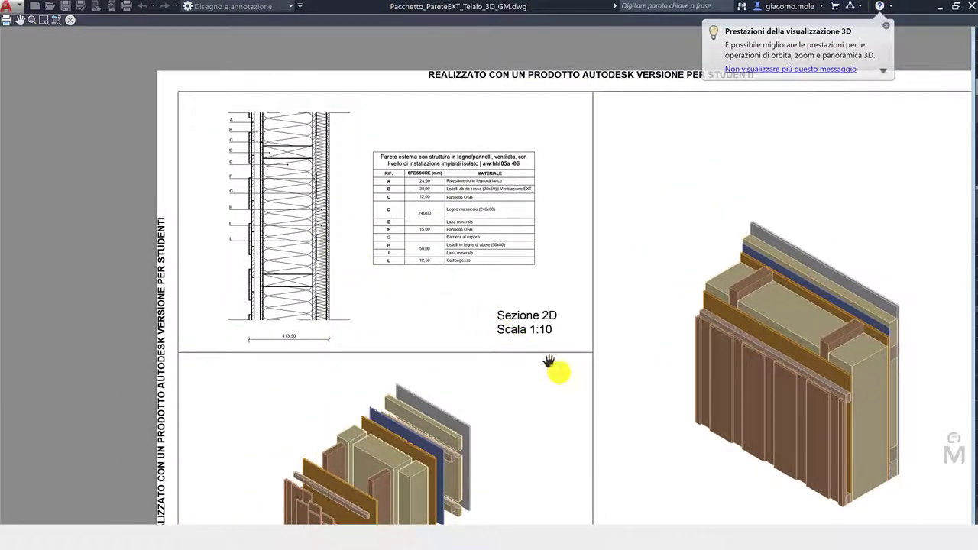
pyautogui.moveTo(506, 362); pyautogui.dragTo(434, 266)
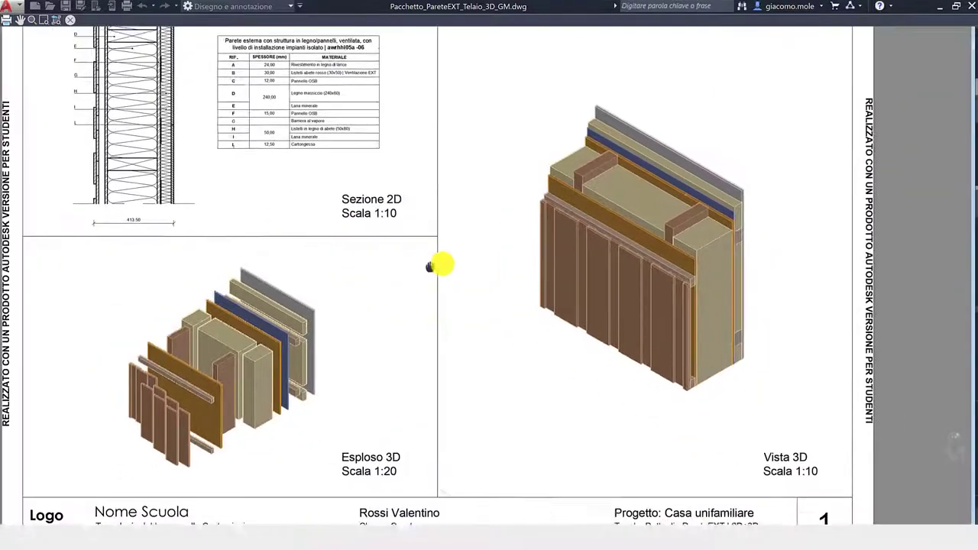
pyautogui.scroll(-2, 433, 268)
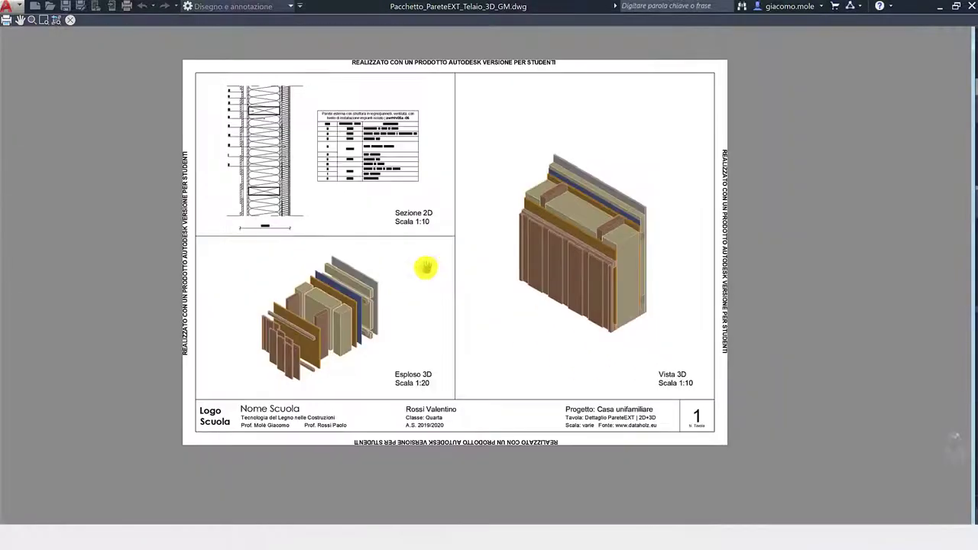